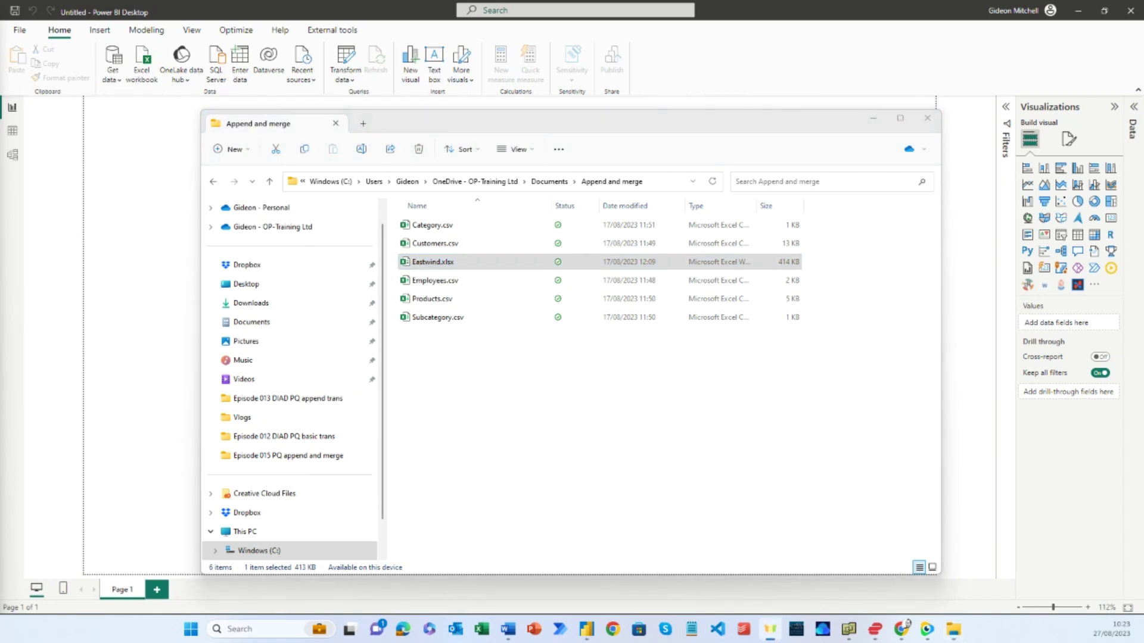
# Open the Eastwind.xlsx workbook from the Append and merge folder and check the table name on Sheet1.
pyautogui.click(485, 225)
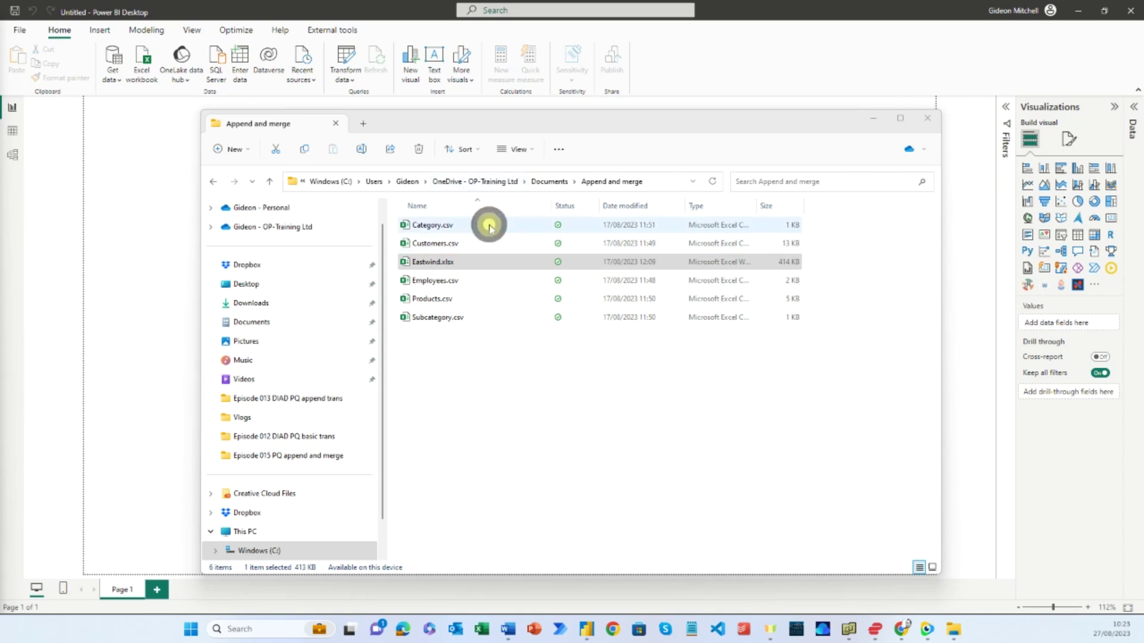
pyautogui.click(496, 244)
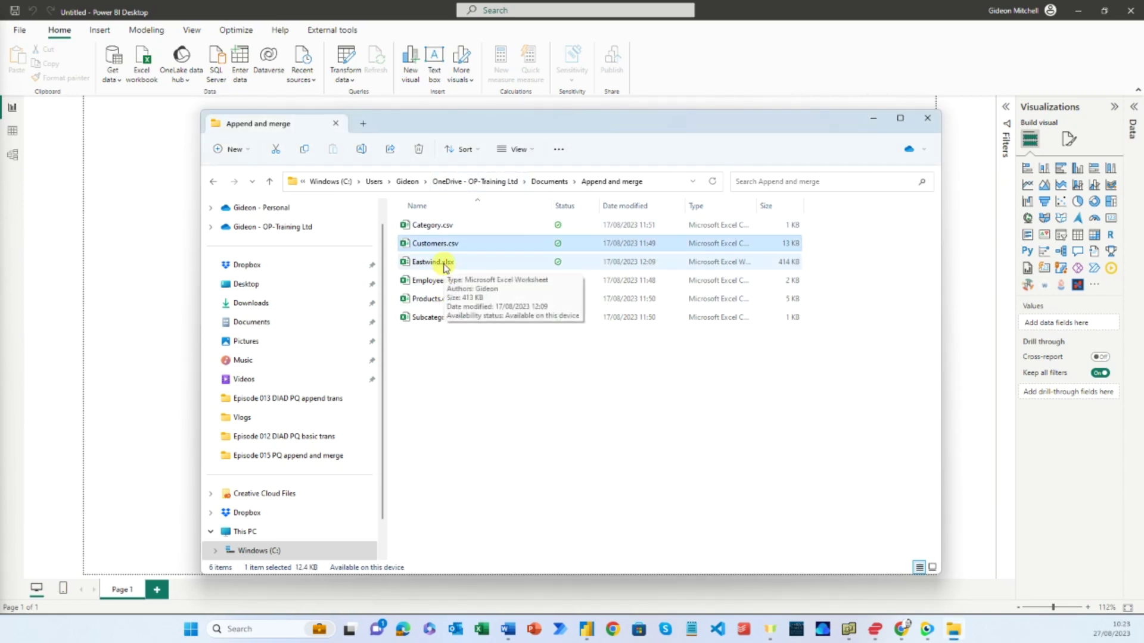
pyautogui.doubleClick(444, 266)
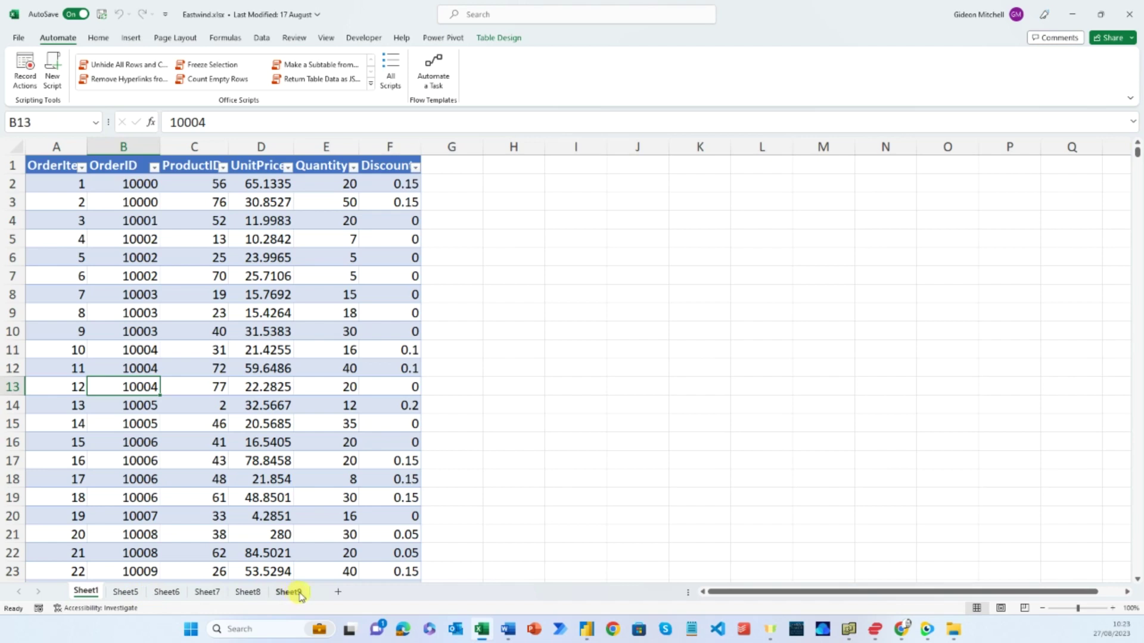
pyautogui.click(185, 333)
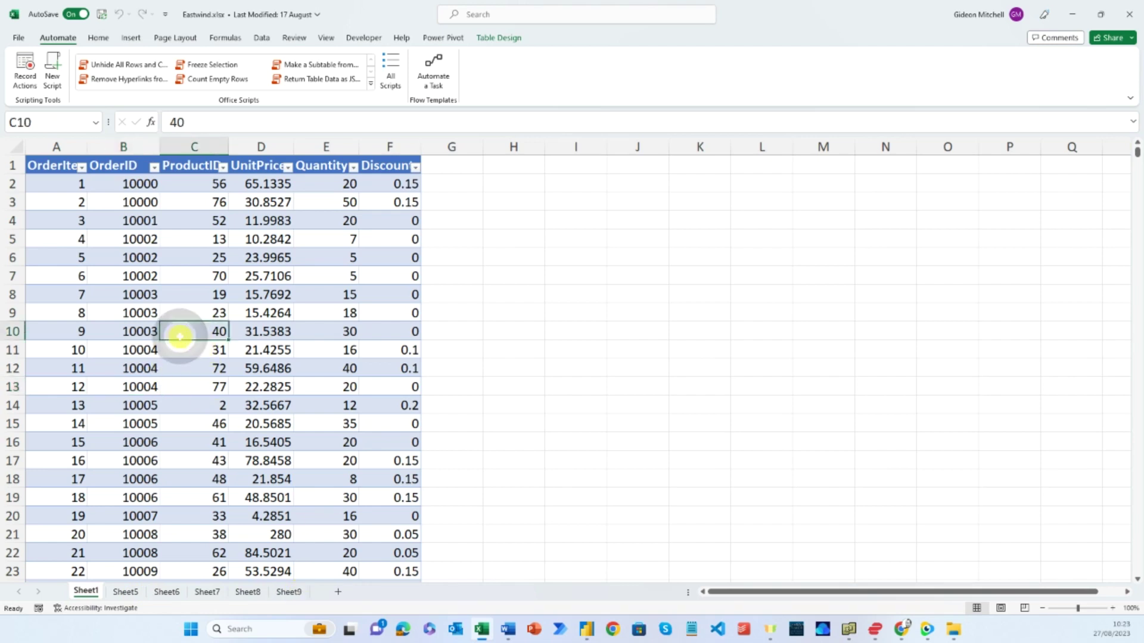
pyautogui.click(501, 39)
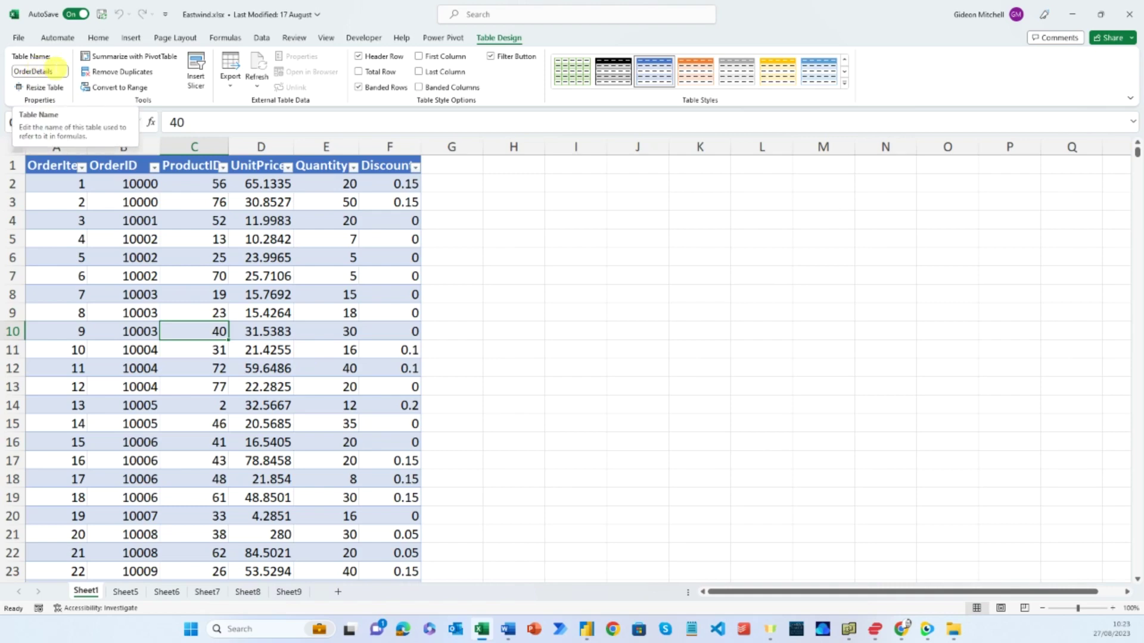
# Review the yearly sales tables on Sheet5 through Sheet9, examine the OrderDate column on Sheet9, and close the workbook.
pyautogui.click(126, 593)
pyautogui.click(321, 381)
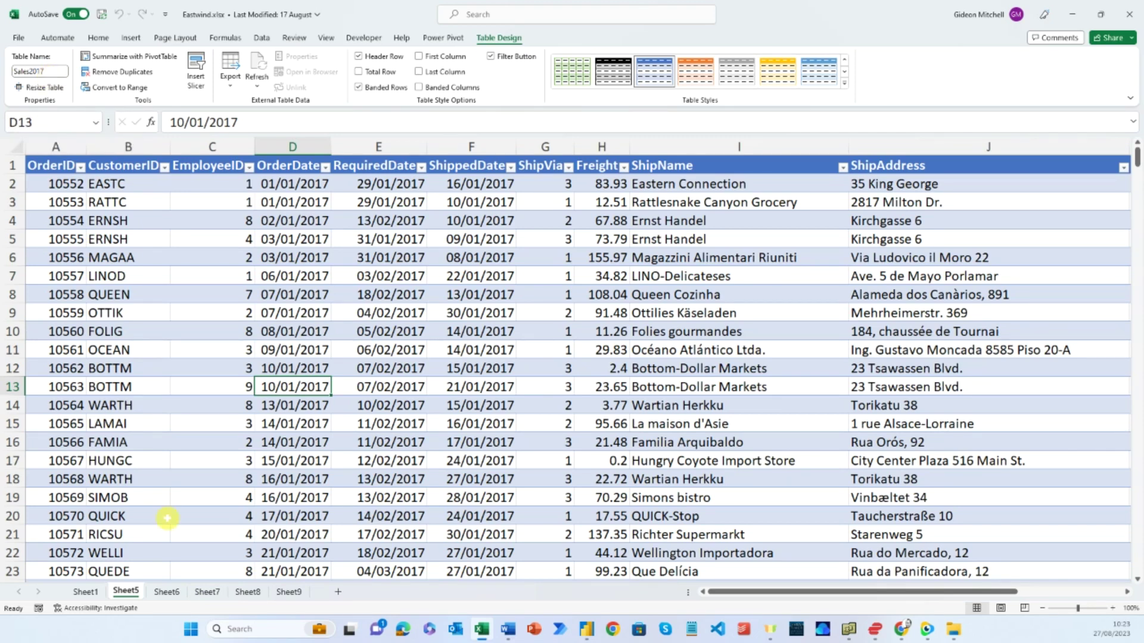
pyautogui.click(167, 593)
pyautogui.click(209, 593)
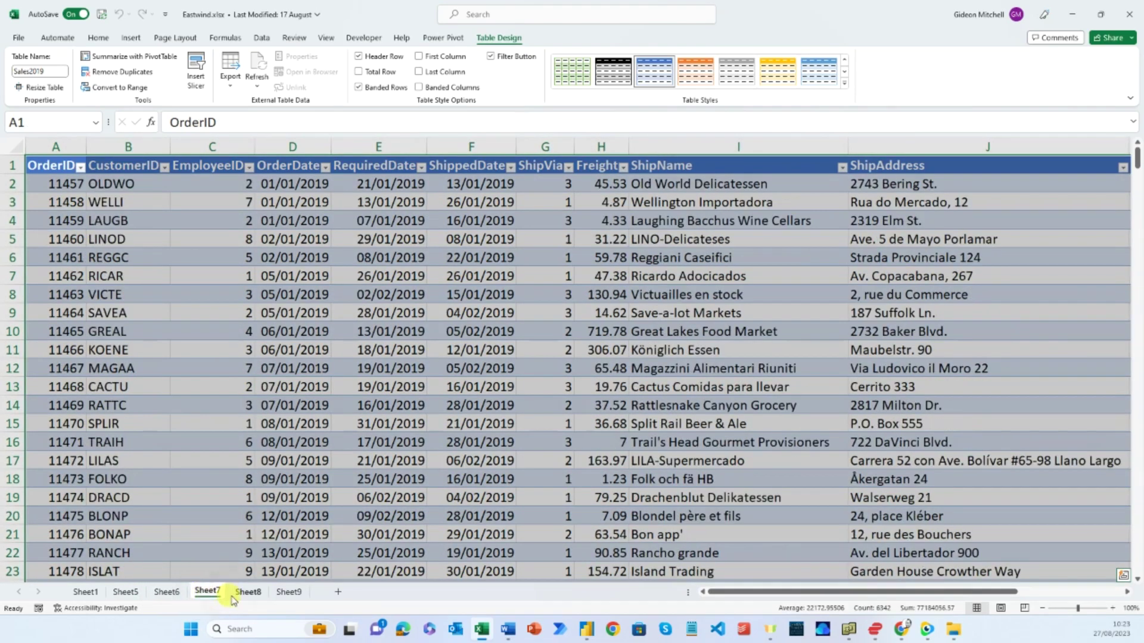
pyautogui.click(248, 592)
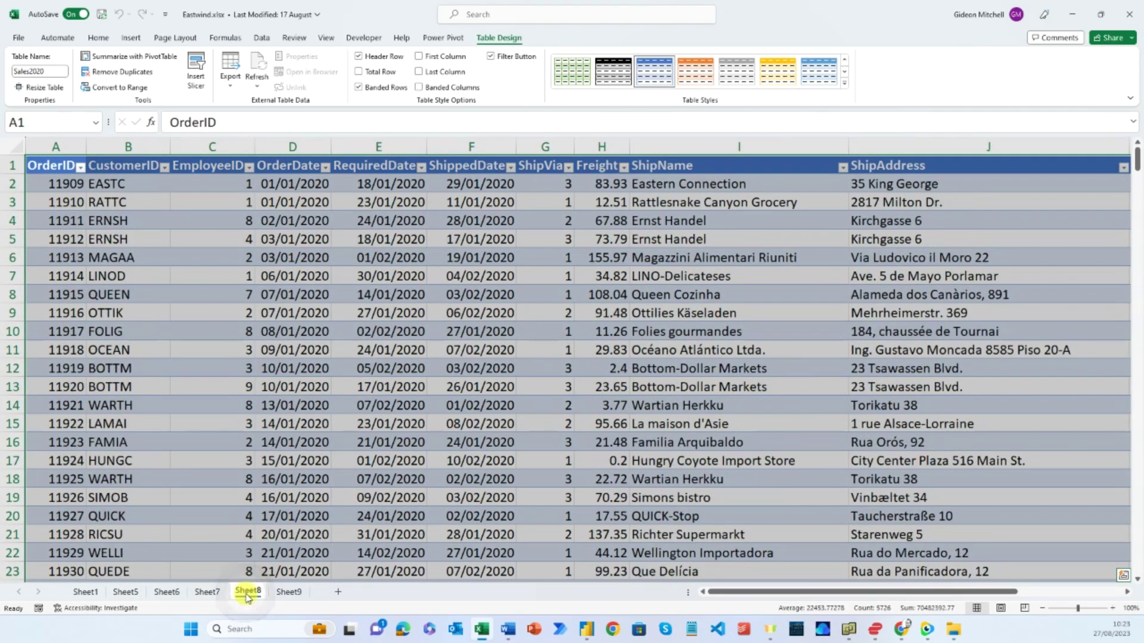
pyautogui.click(289, 592)
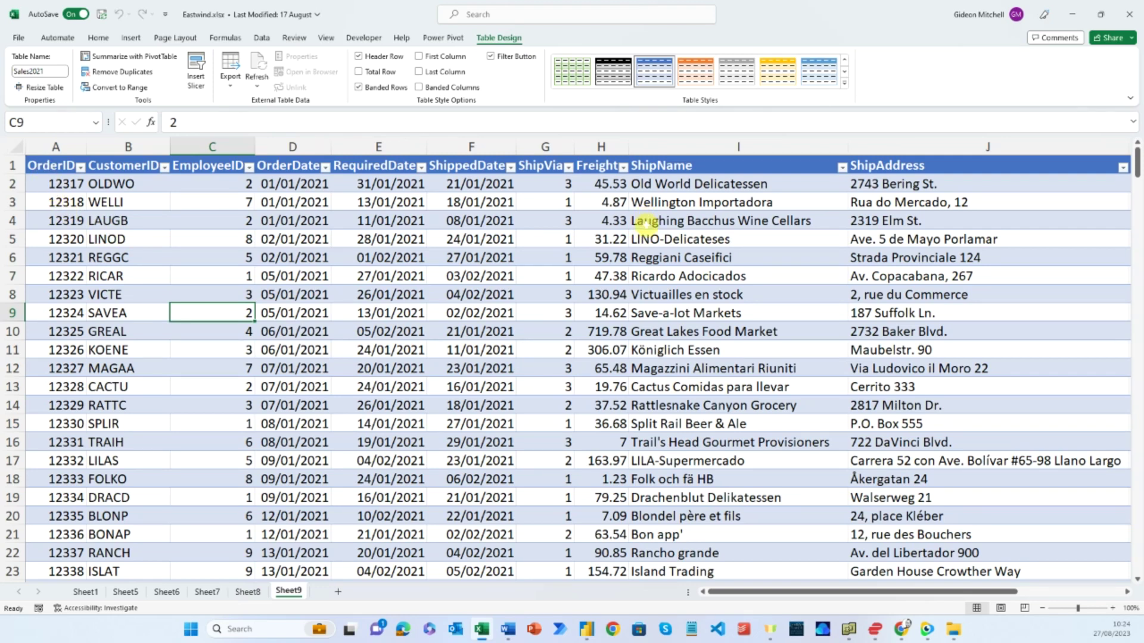
pyautogui.click(300, 146)
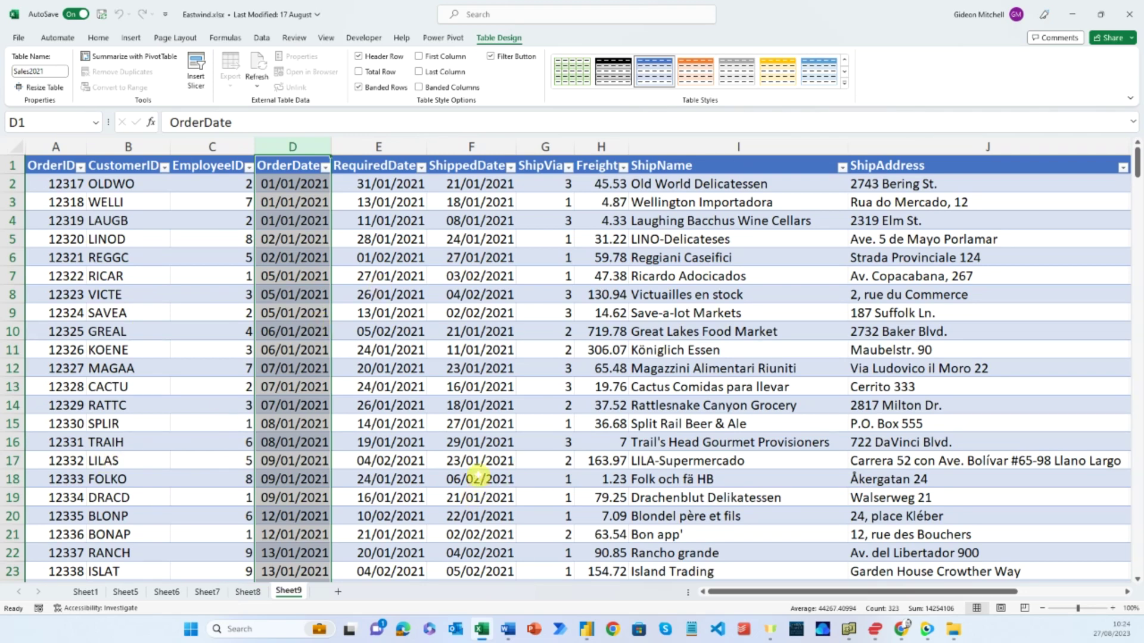
pyautogui.click(1127, 18)
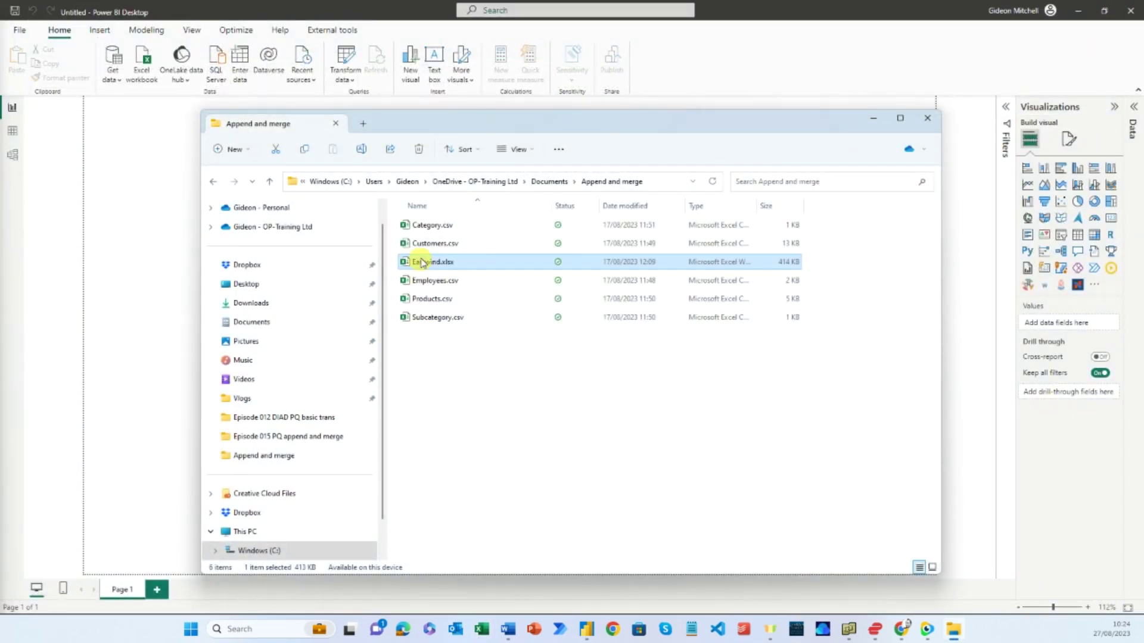
# Inspect the columns of Category.csv and Customers.csv in Excel, closing each file after viewing.
pyautogui.click(452, 226)
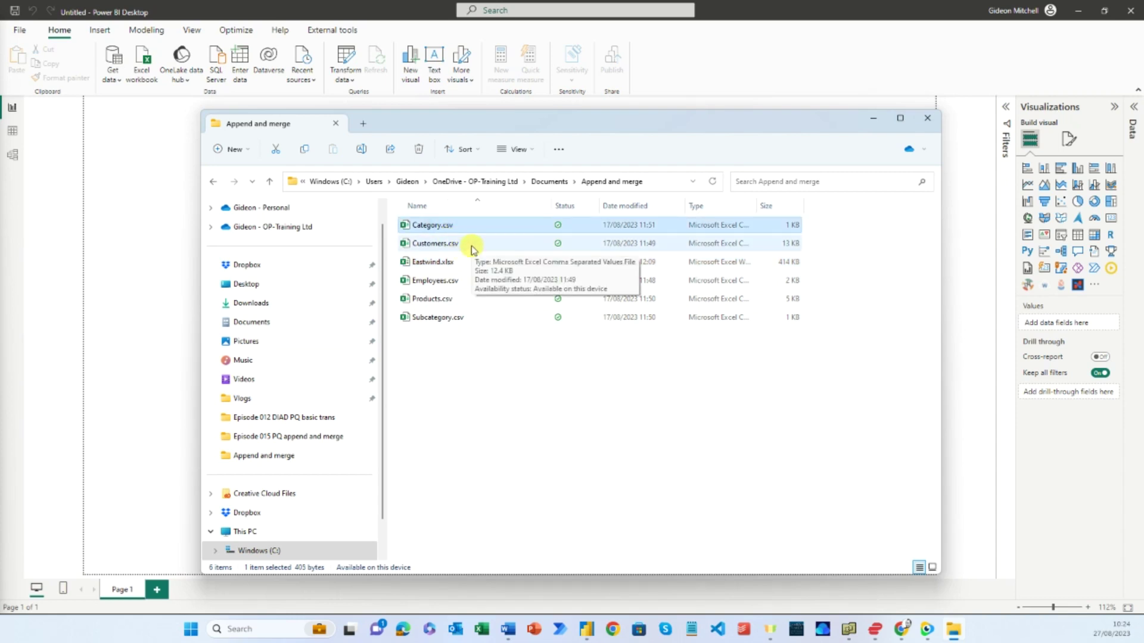
pyautogui.doubleClick(417, 225)
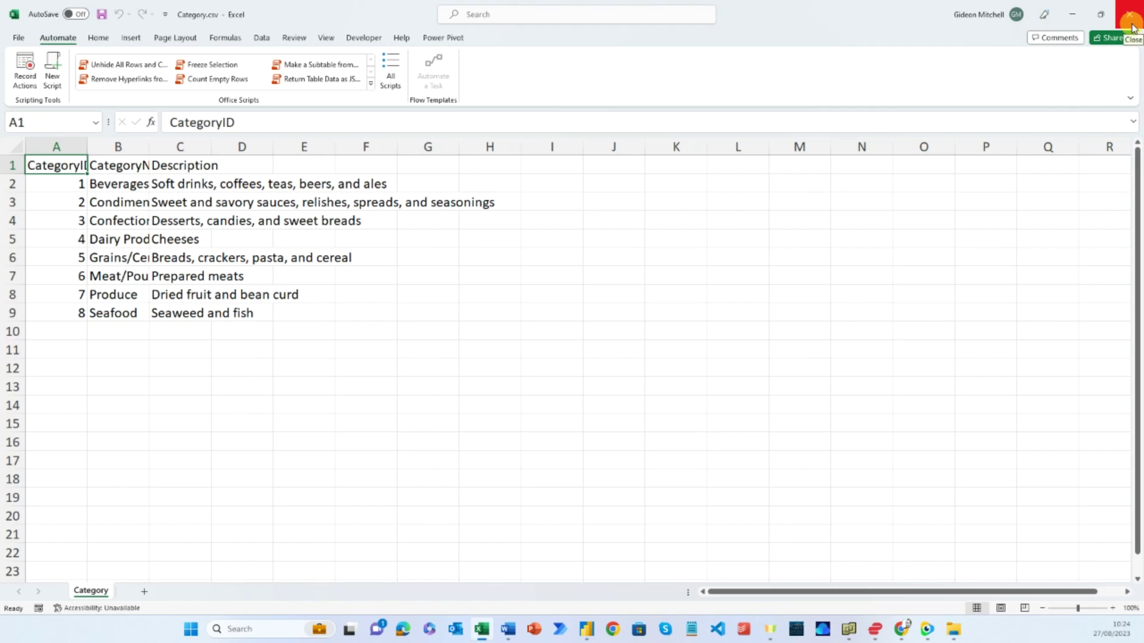
pyautogui.click(1132, 28)
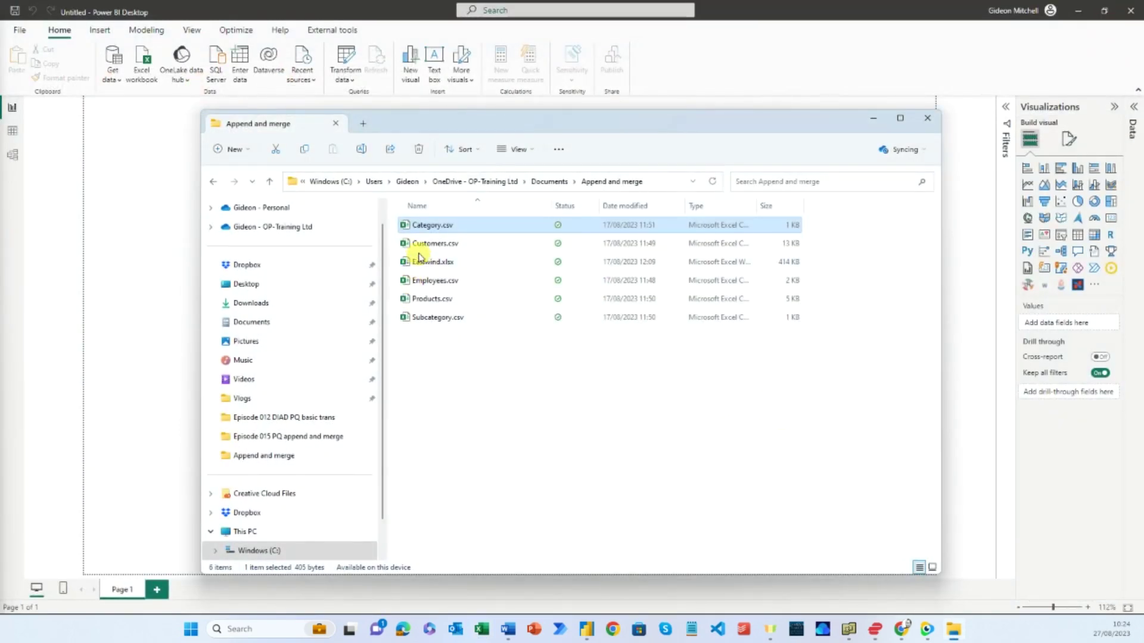
pyautogui.doubleClick(421, 244)
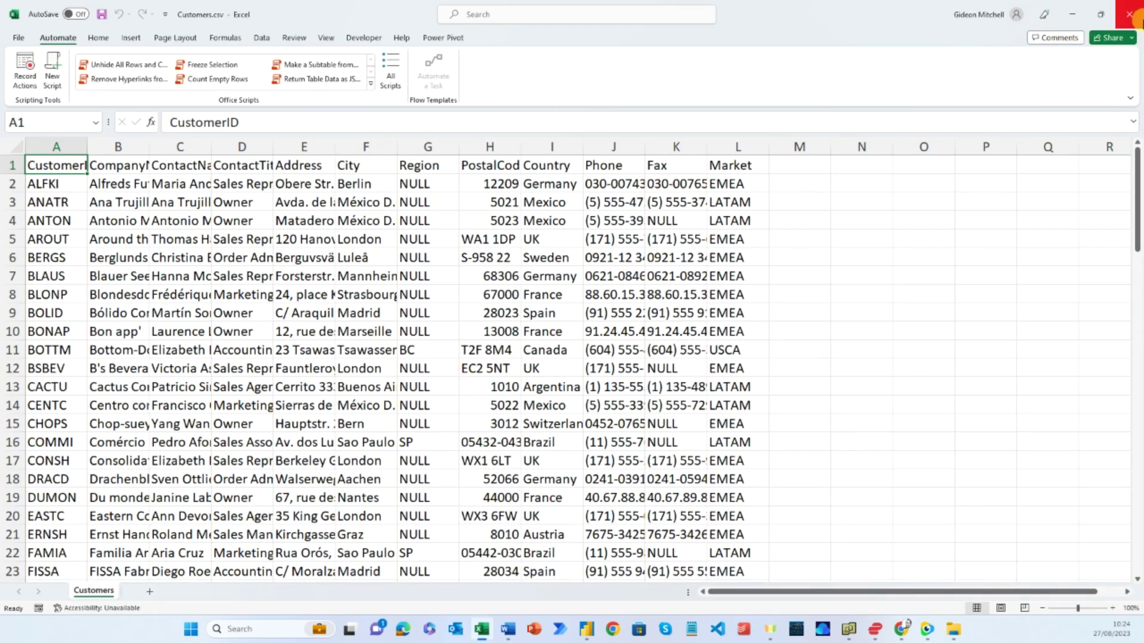
pyautogui.click(1130, 14)
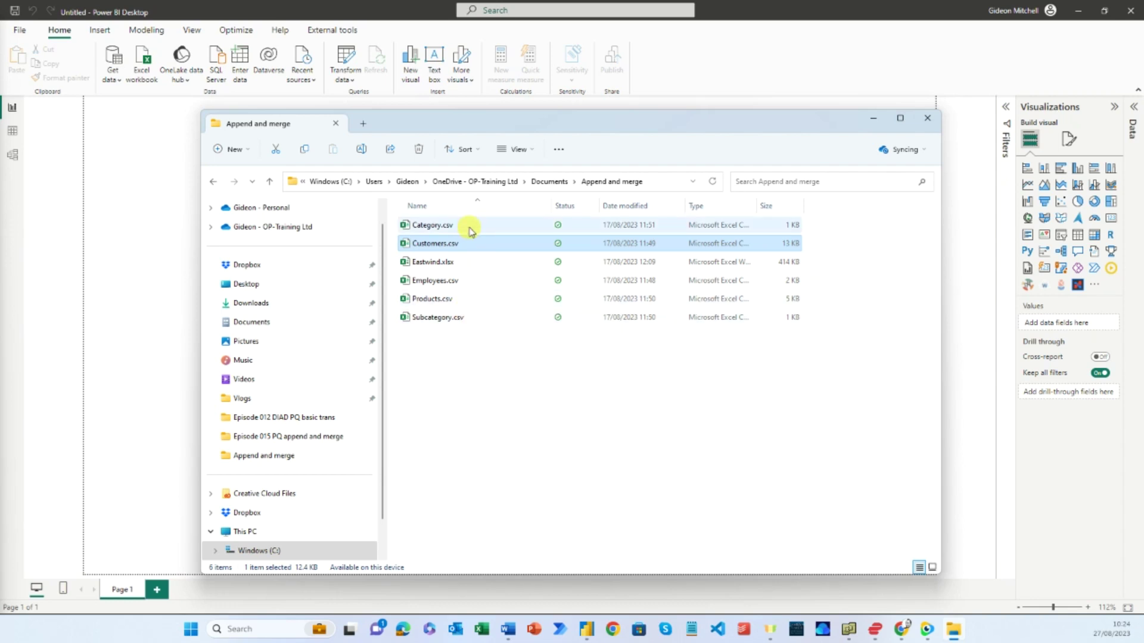
# Open Products.csv, widen the SubCategoryID column to read its header, and close the file without saving.
pyautogui.doubleClick(456, 299)
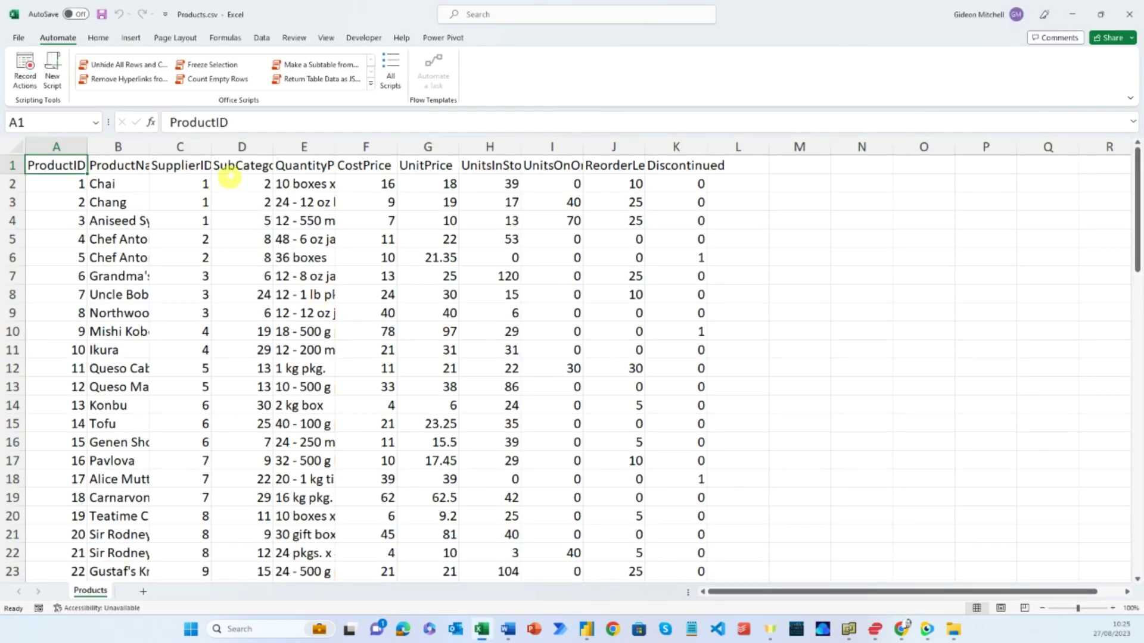
pyautogui.doubleClick(273, 146)
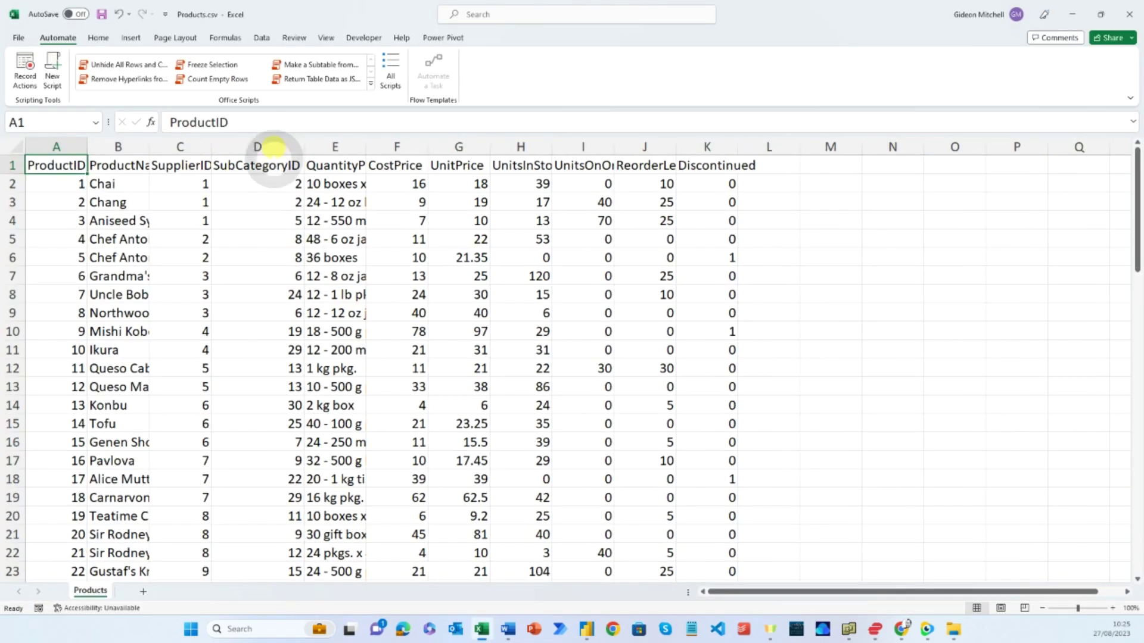
pyautogui.click(1129, 14)
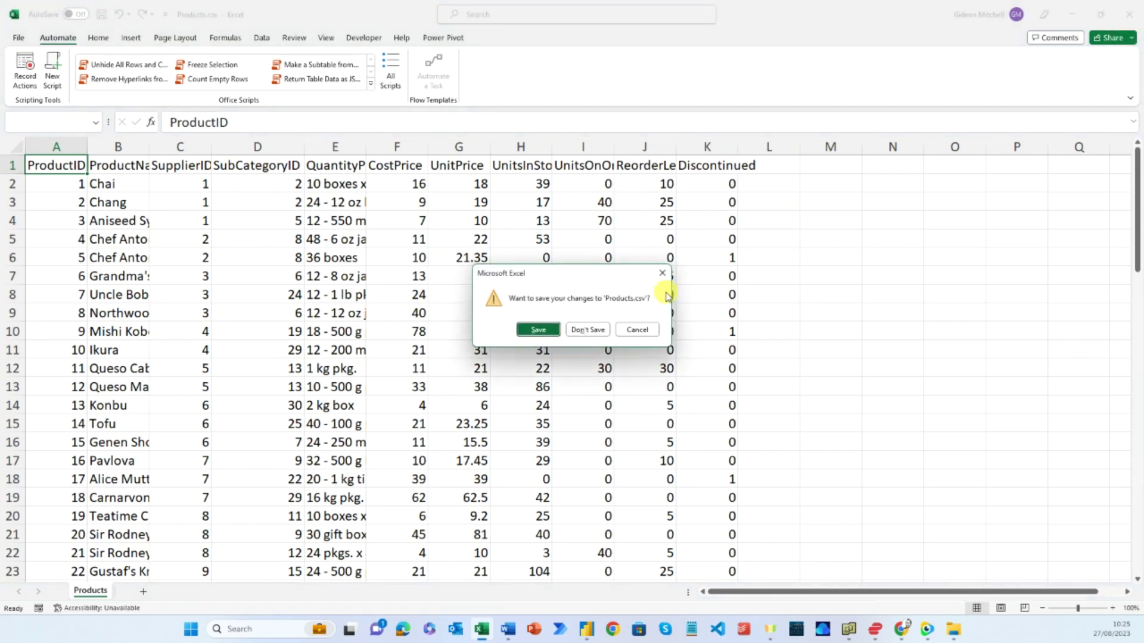
pyautogui.click(584, 329)
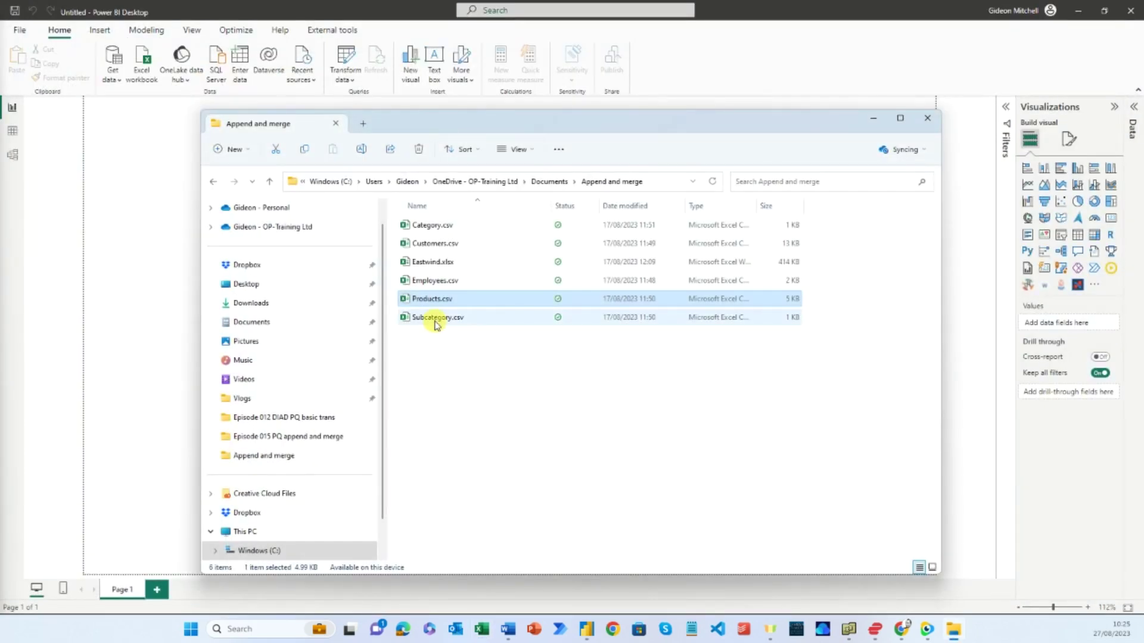
# Open Subcategory.csv, widen the CategoryID column to read its header, and close the file without saving.
pyautogui.doubleClick(445, 317)
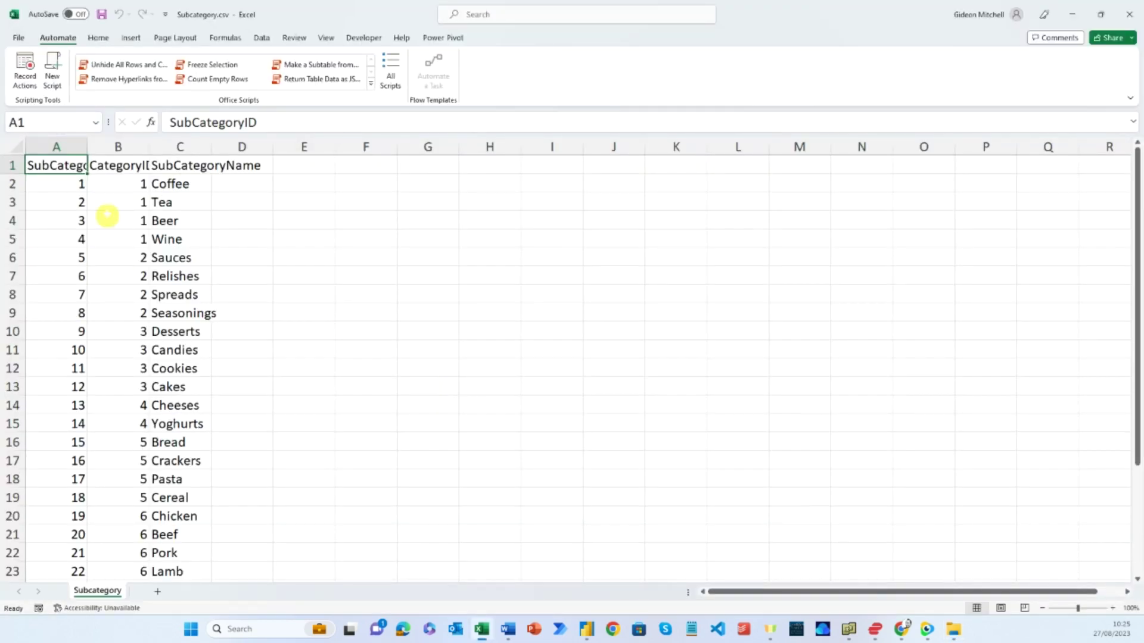
pyautogui.doubleClick(149, 146)
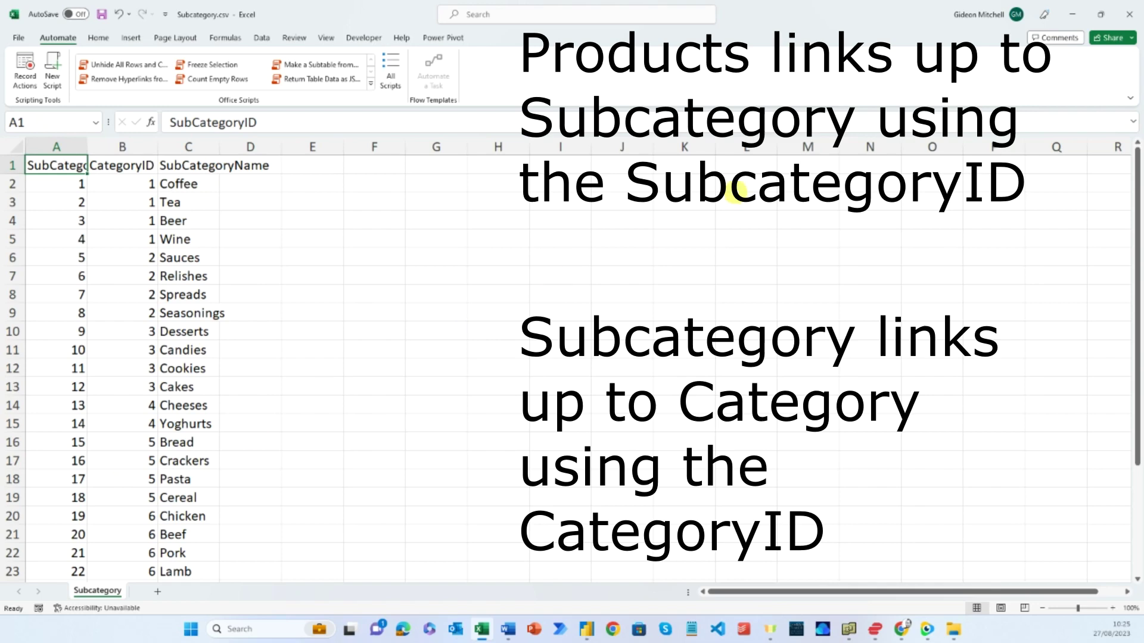
pyautogui.click(1130, 16)
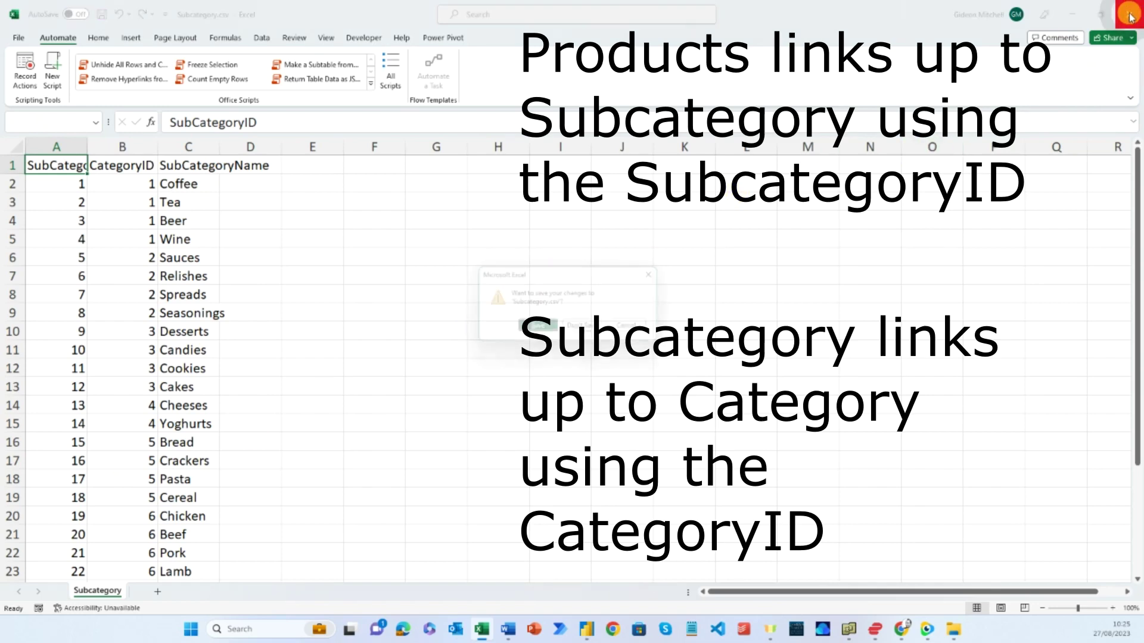
pyautogui.click(589, 329)
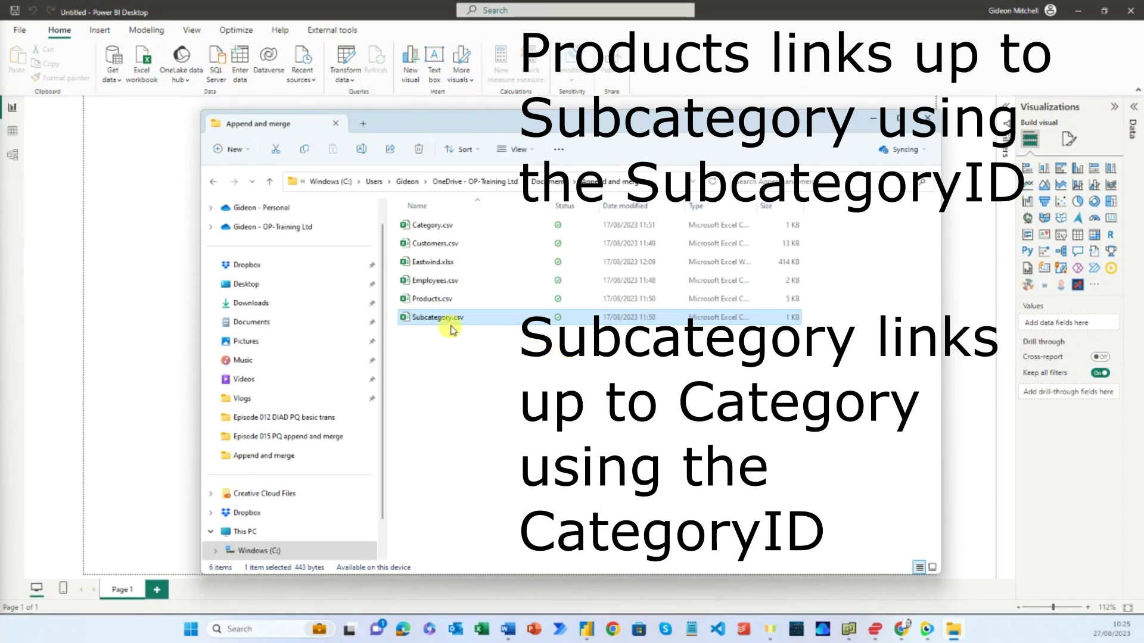
pyautogui.keyDown('ctrl'); pyautogui.click(460, 299); pyautogui.keyUp('ctrl')
pyautogui.click(460, 299)
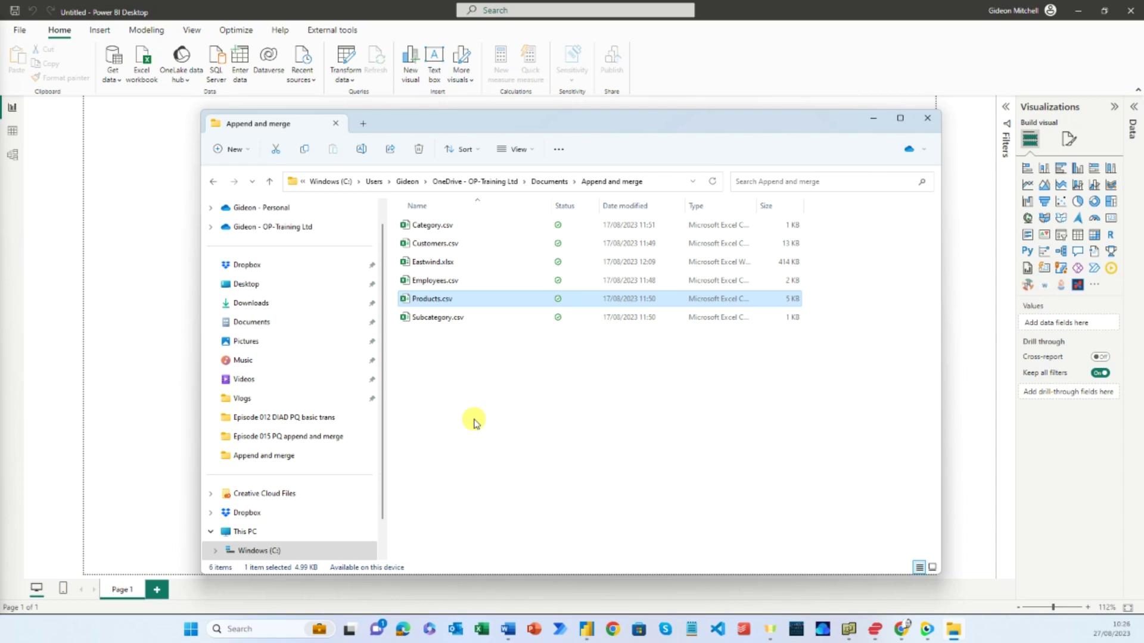
# Switch to Power BI Desktop and bring the OrderDetails and Sales2017 to Sales2021 tables from Eastwind.xlsx into Power Query for transformation.
pyautogui.click(738, 42)
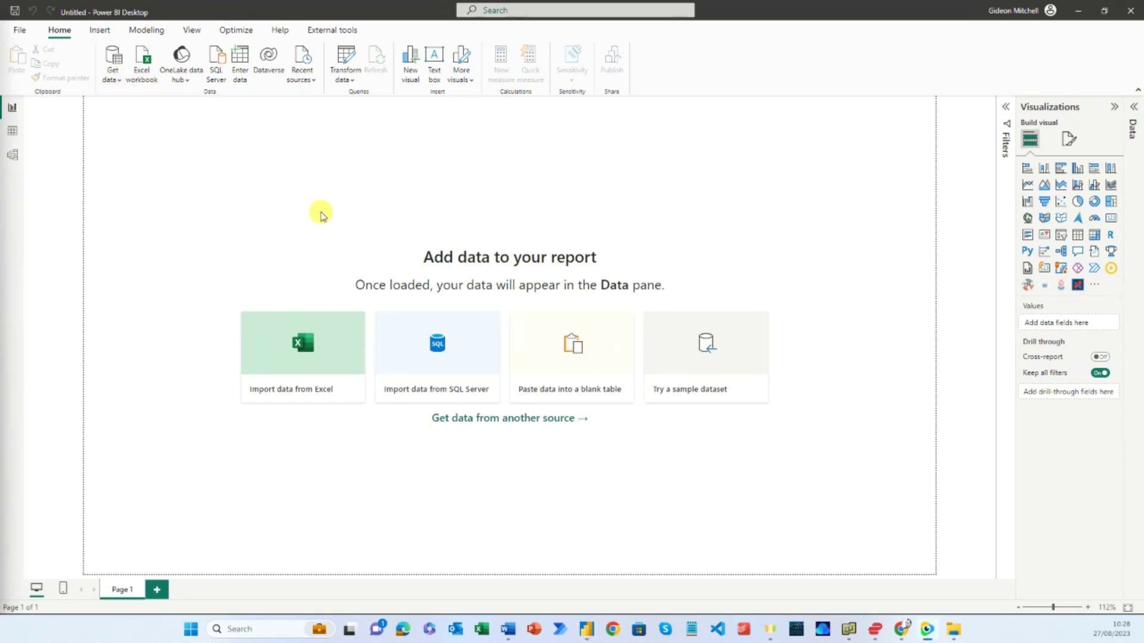
pyautogui.click(141, 64)
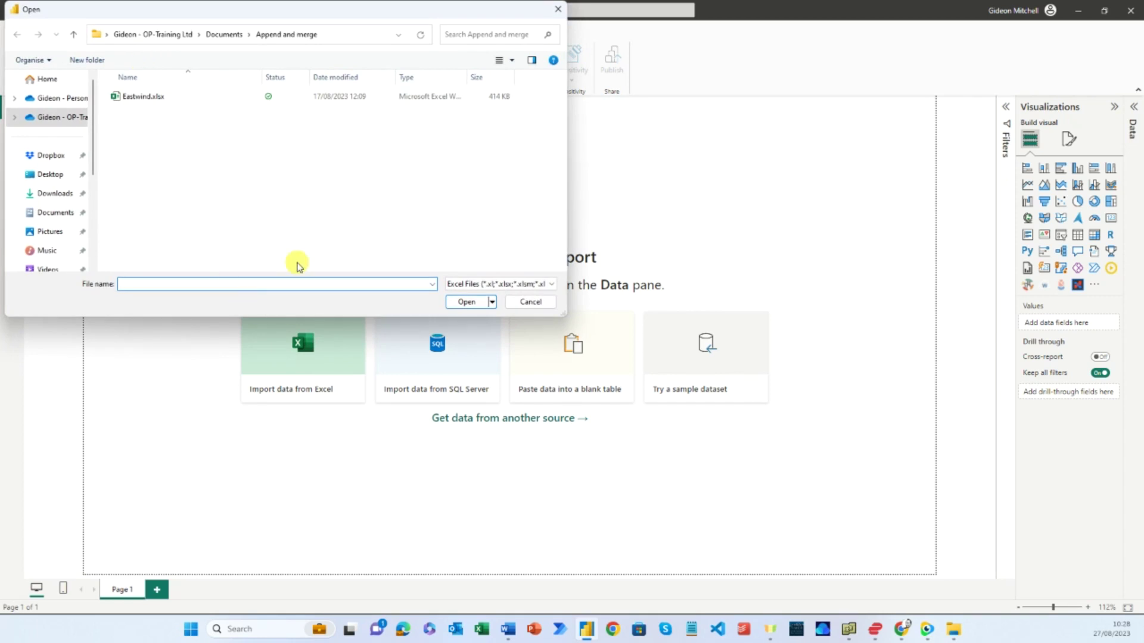
pyautogui.click(132, 97)
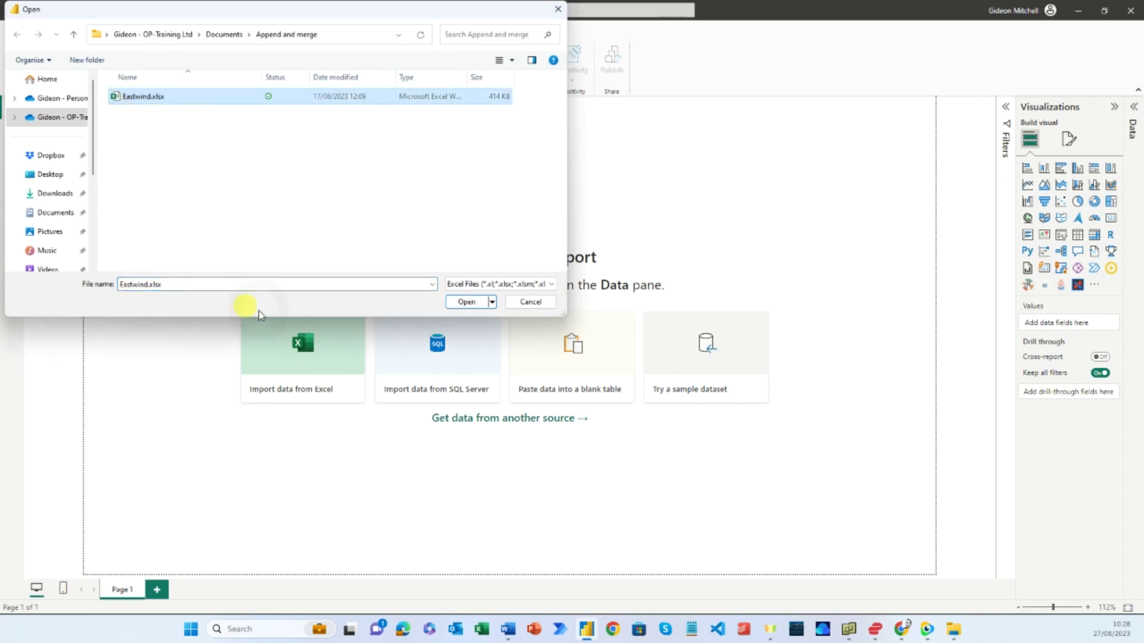
pyautogui.click(471, 303)
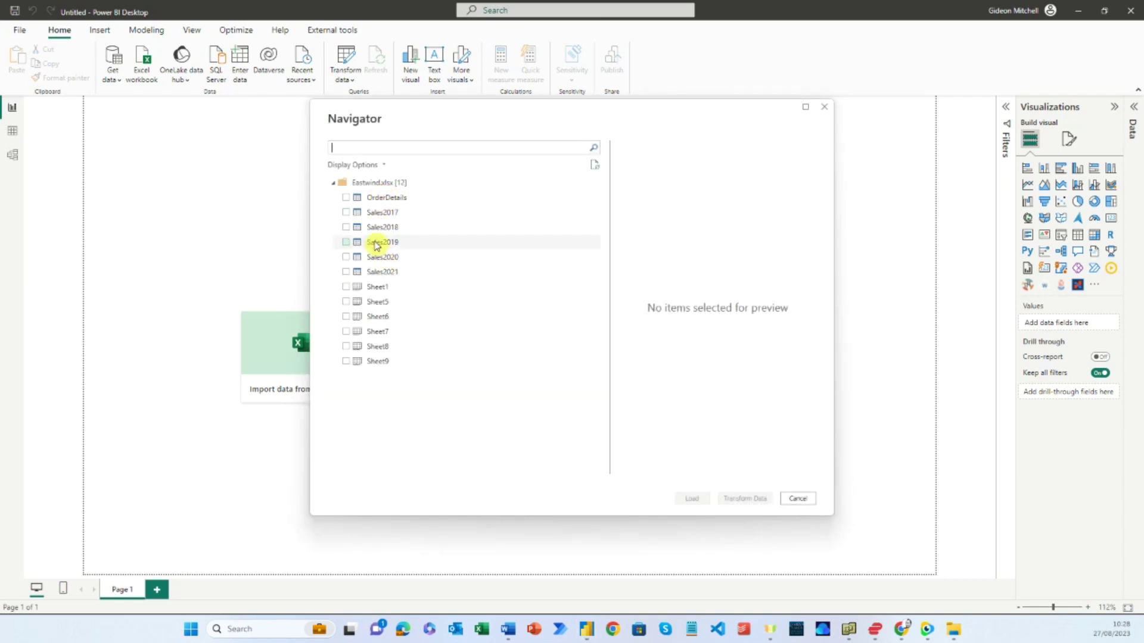
pyautogui.click(346, 198)
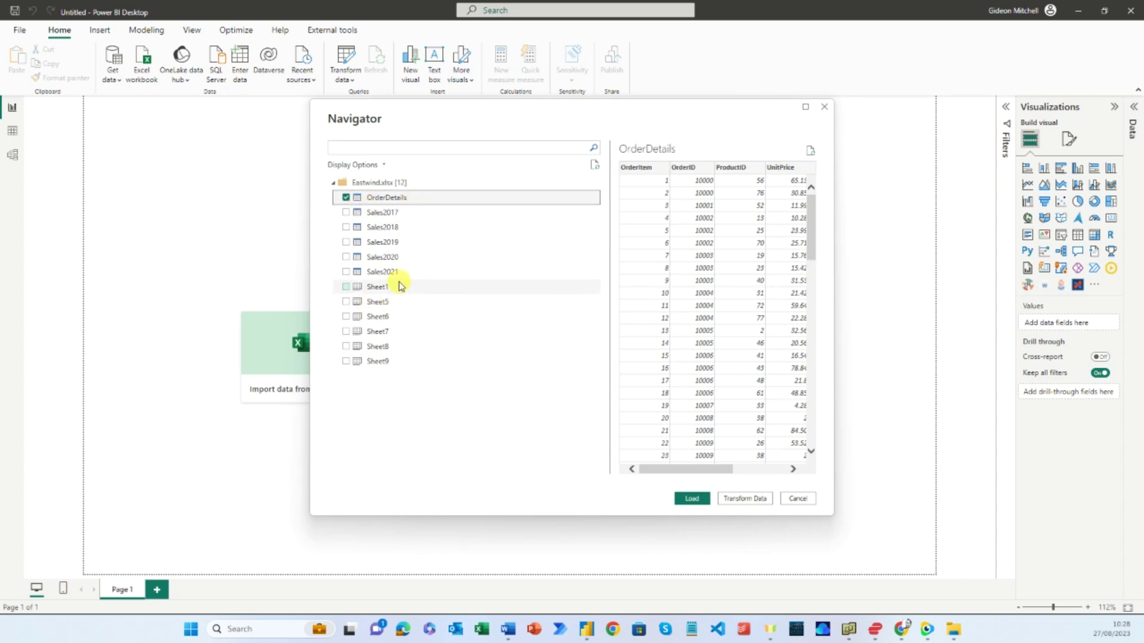
pyautogui.keyDown('shift'); pyautogui.click(385, 272); pyautogui.keyUp('shift')
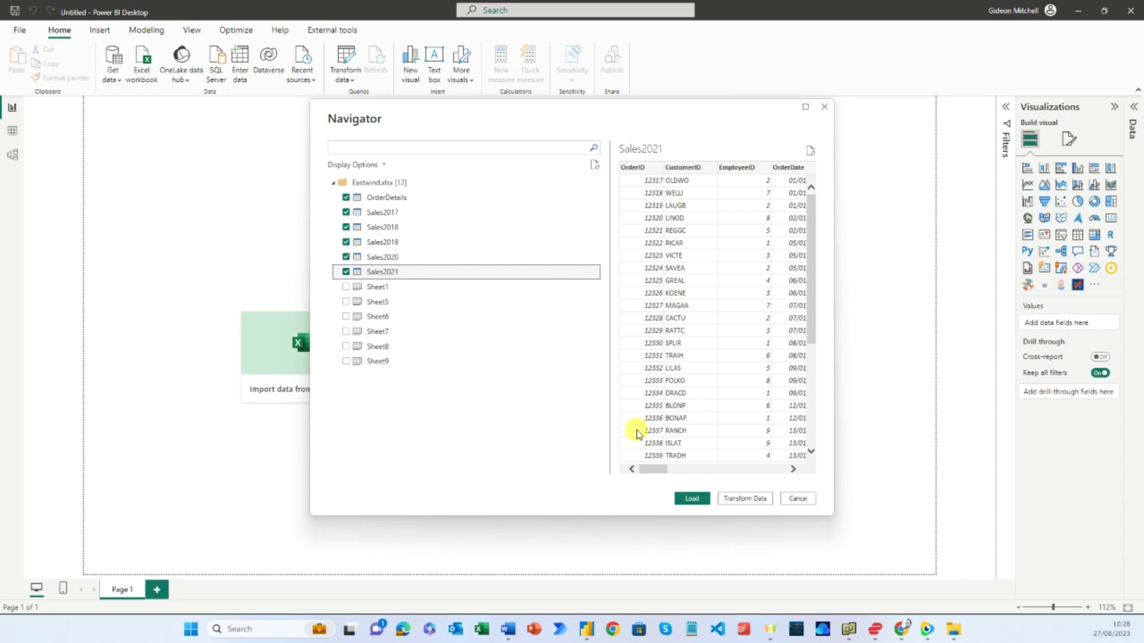
pyautogui.click(745, 502)
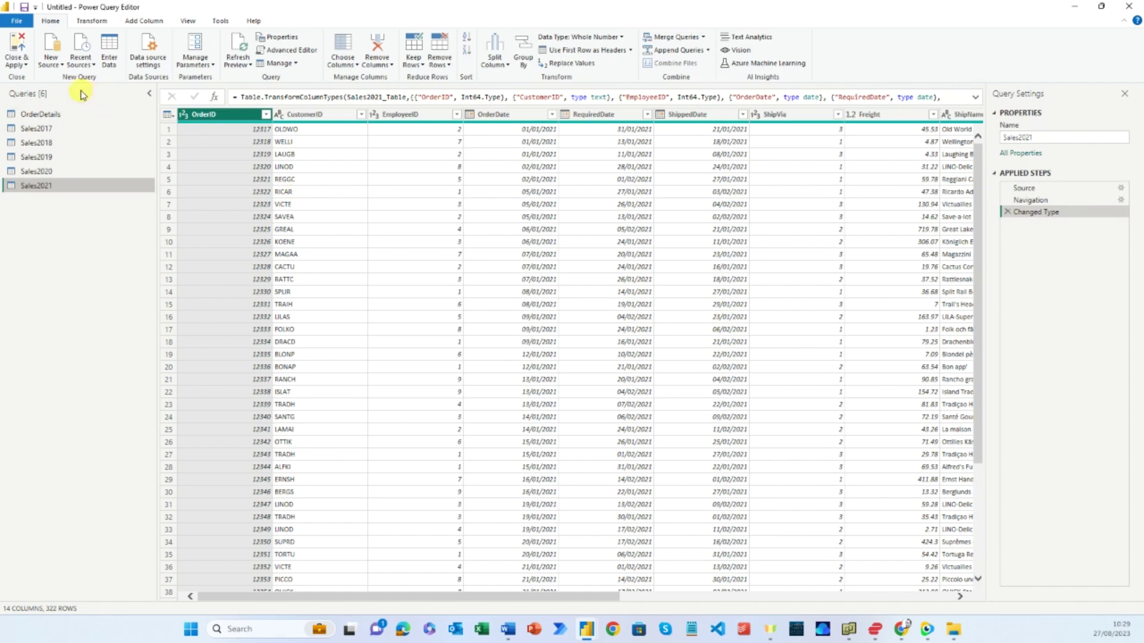
# Import Category.csv, Customers.csv, Products.csv and Subcategory.csv from the Append and merge folder as new queries.
pyautogui.click(50, 41)
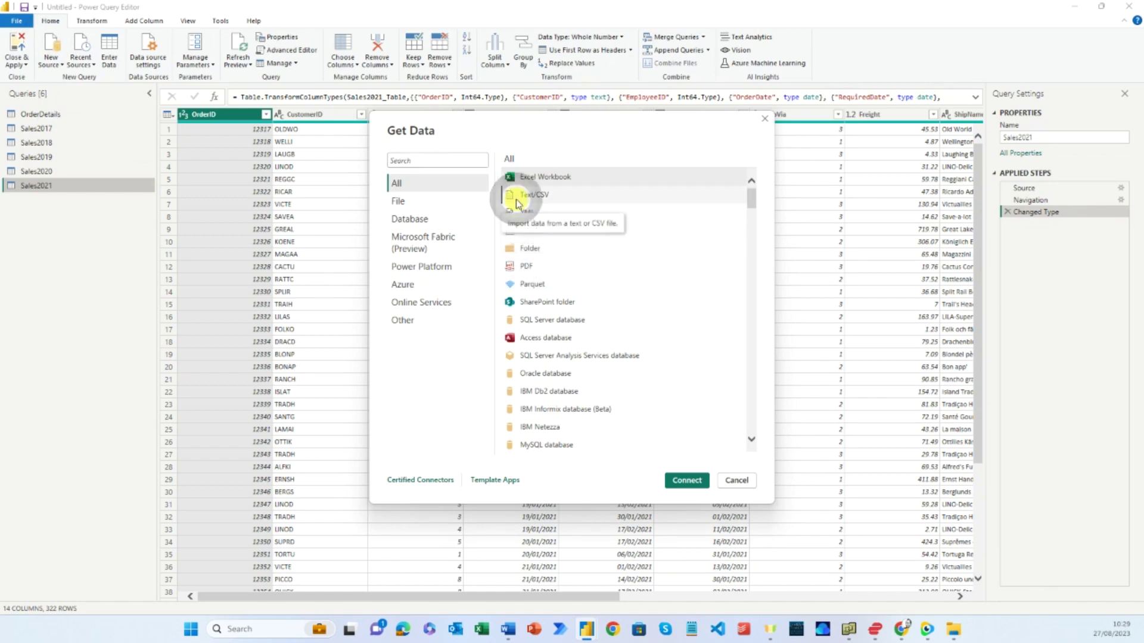
pyautogui.click(685, 479)
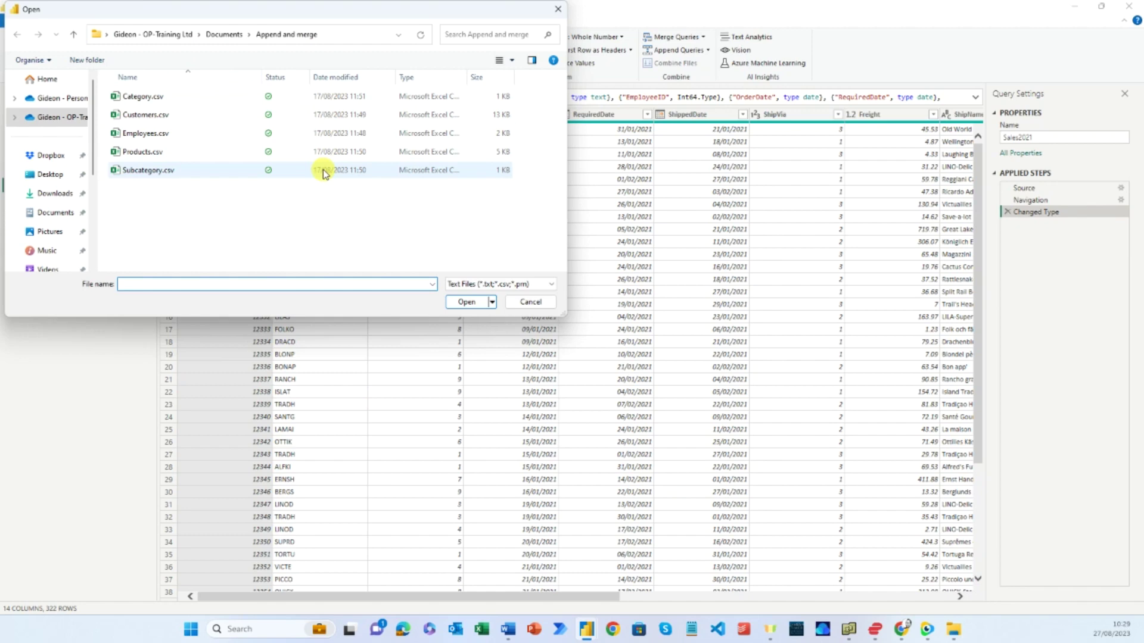
pyautogui.click(161, 97)
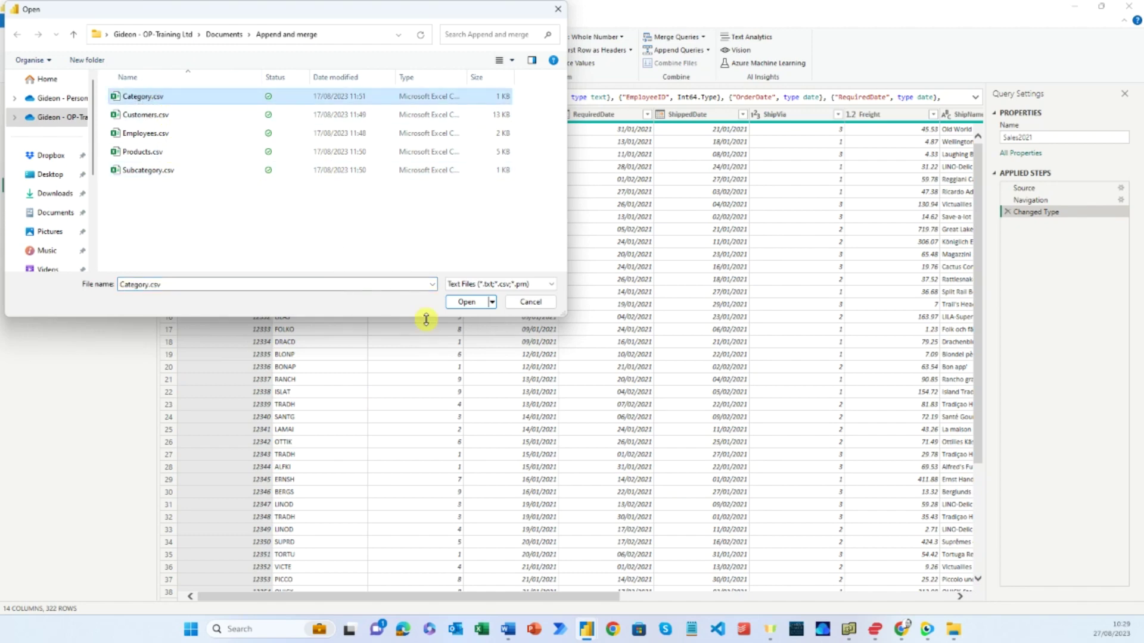
pyautogui.click(468, 302)
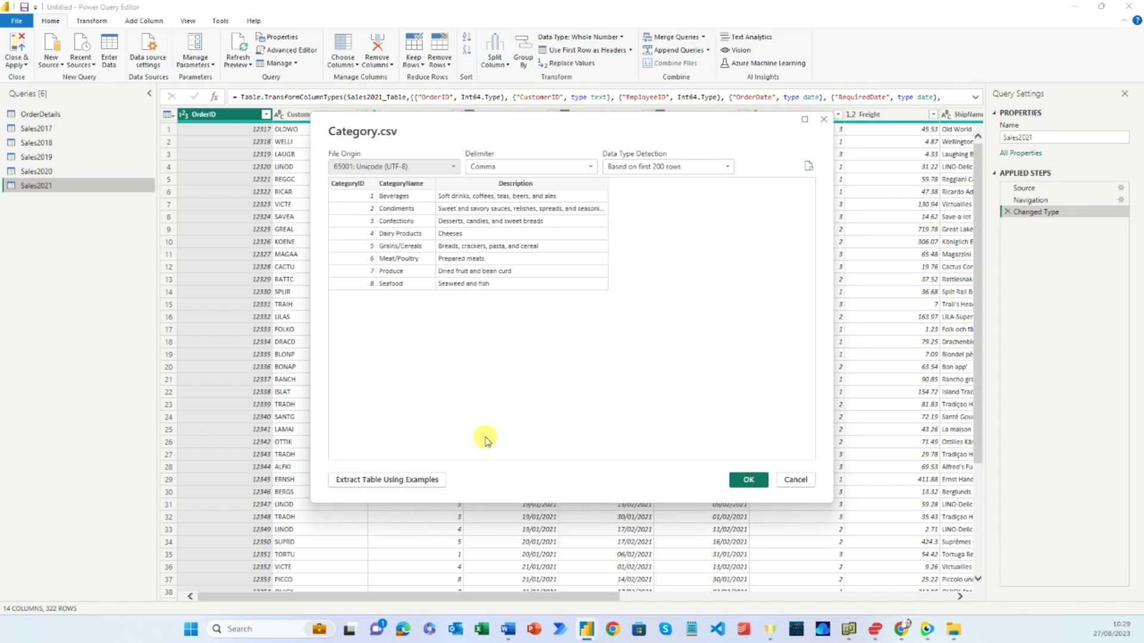
pyautogui.click(748, 480)
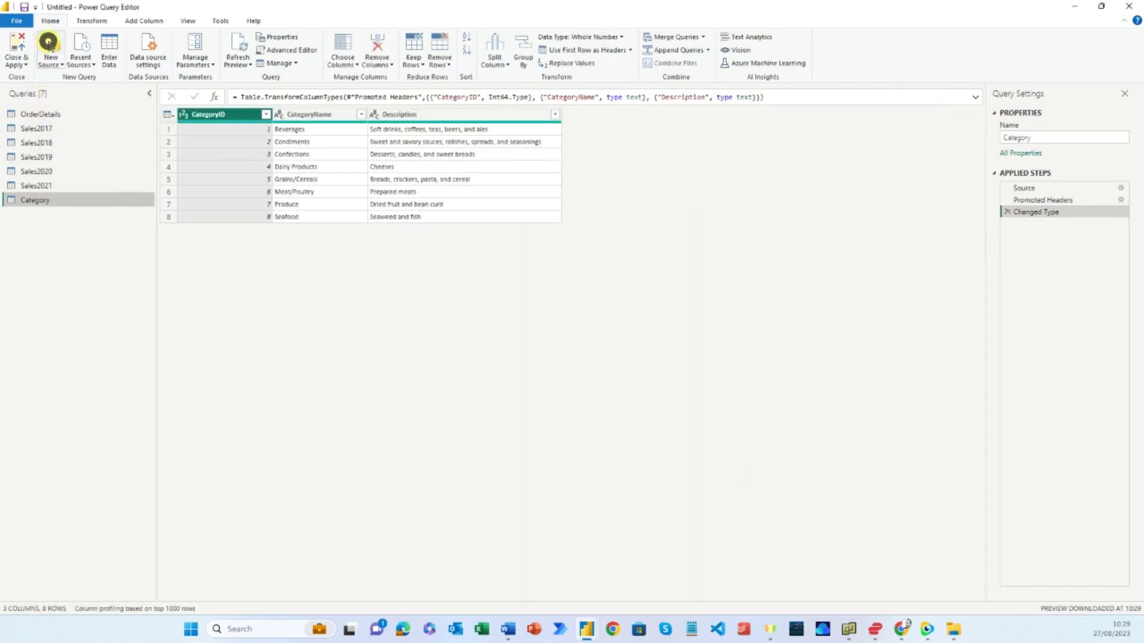
pyautogui.click(49, 45)
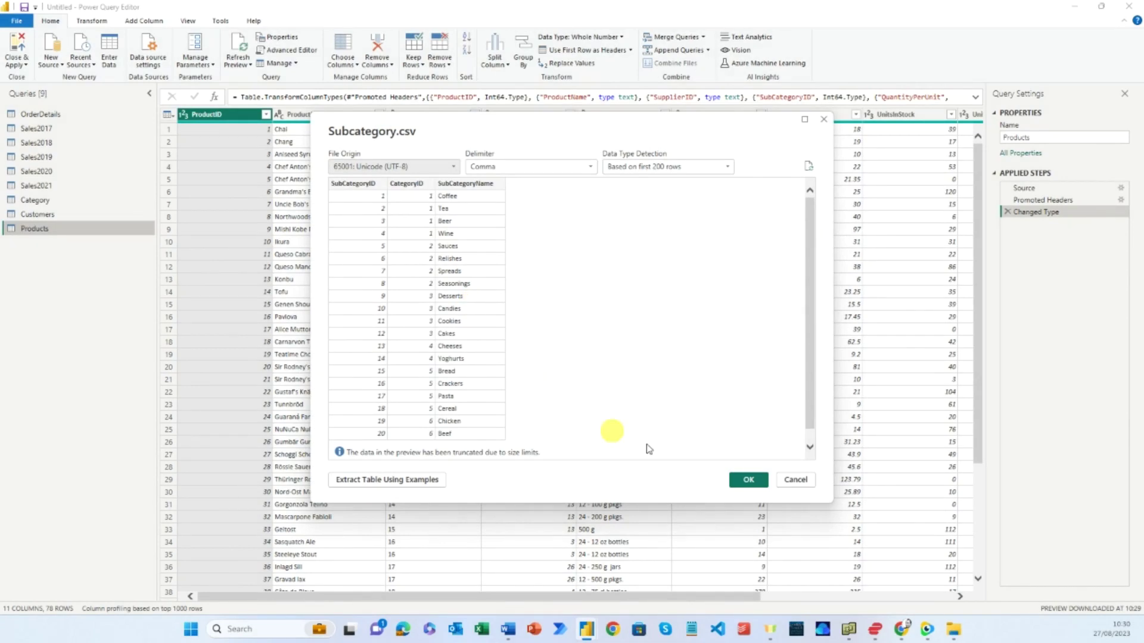
pyautogui.click(749, 481)
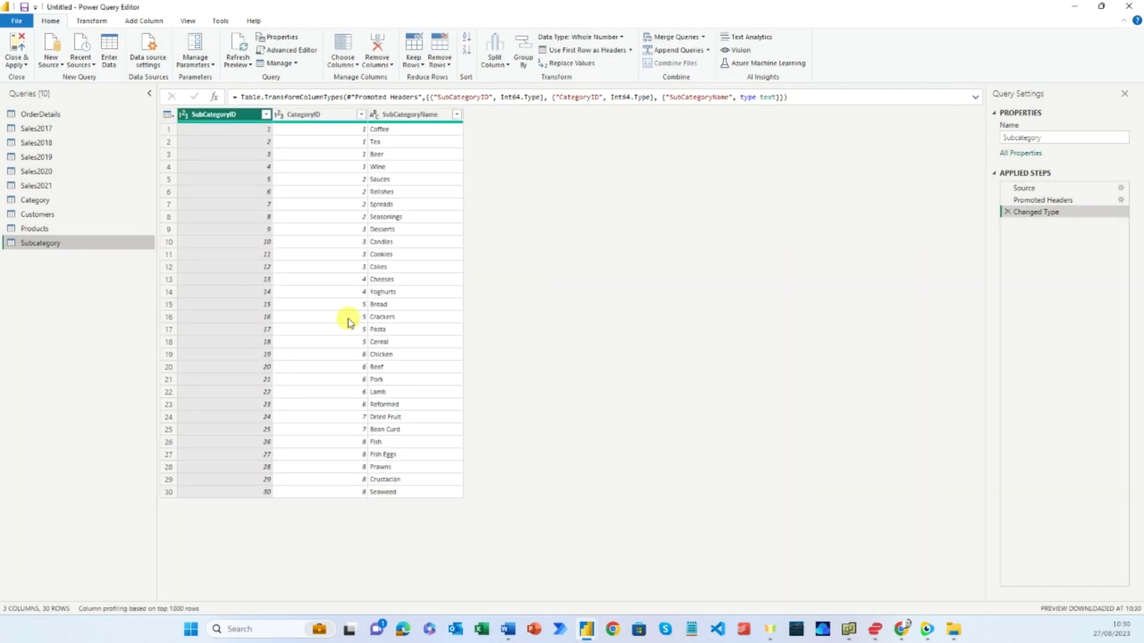
# In OrderDetails, set UnitPrice to Fixed decimal number and Discount to Percentage, replacing the existing type conversions.
pyautogui.click(38, 116)
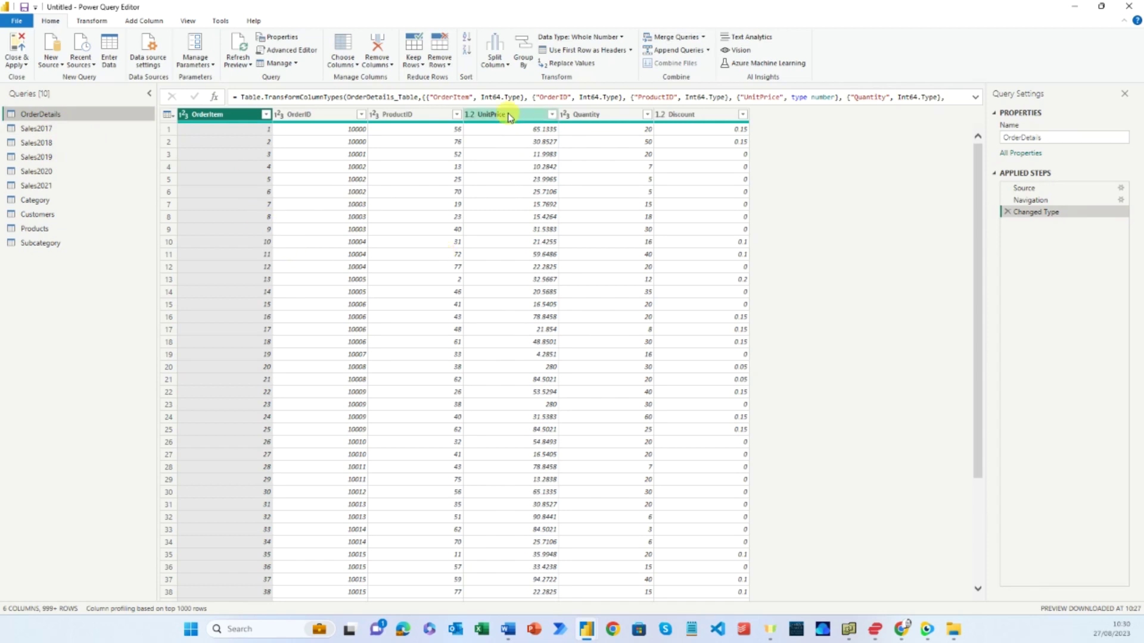
pyautogui.click(470, 116)
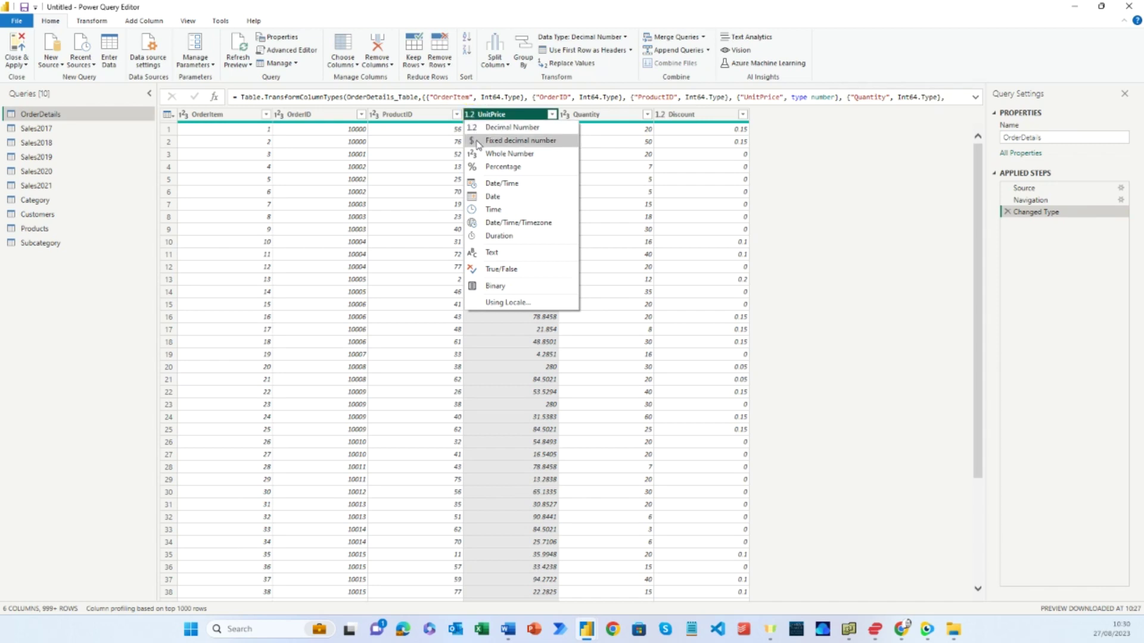
pyautogui.click(478, 141)
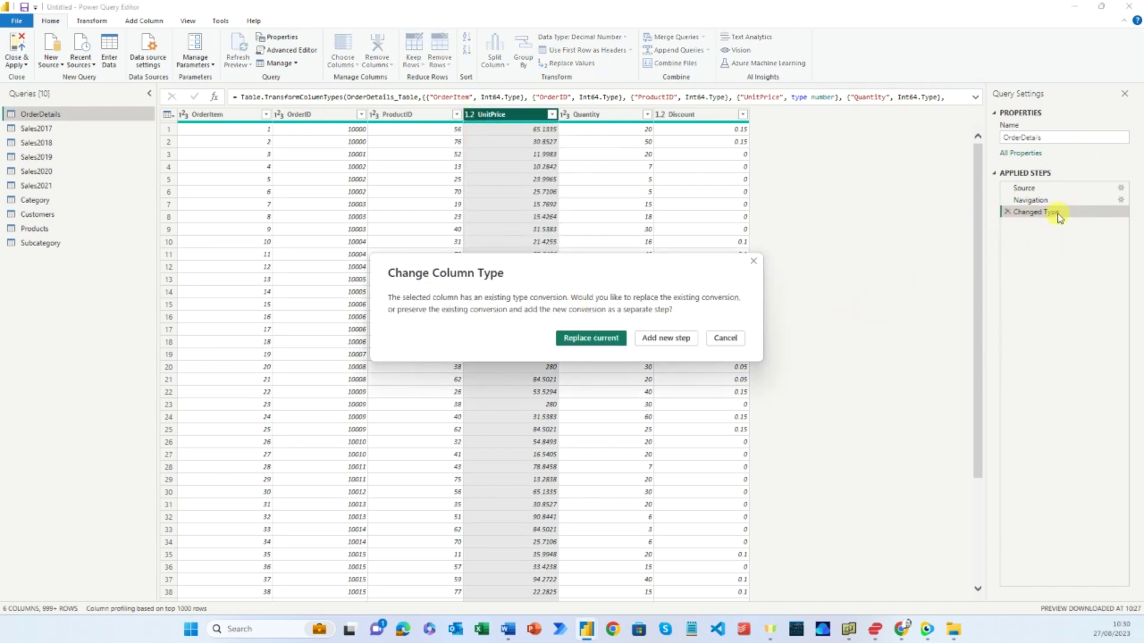
pyautogui.click(577, 339)
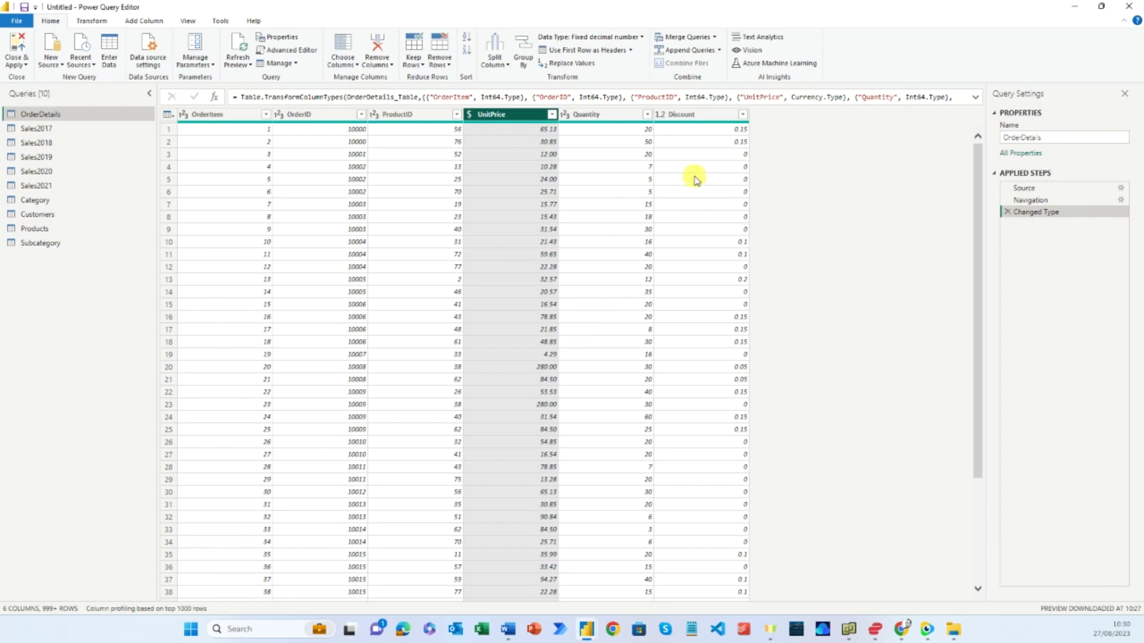
pyautogui.click(661, 114)
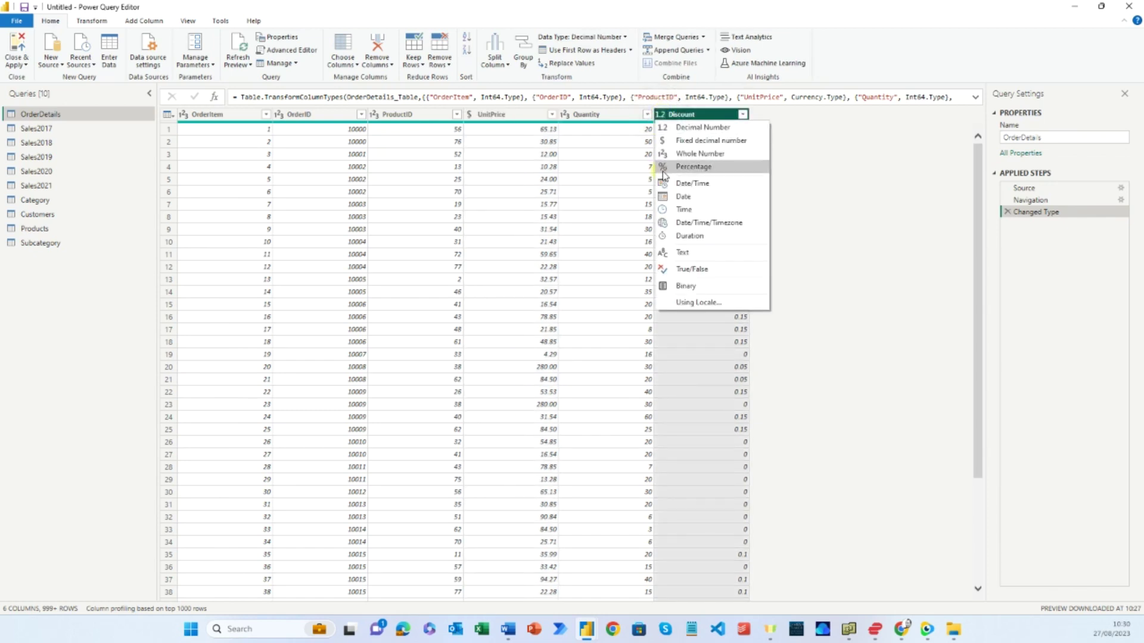
pyautogui.click(666, 168)
pyautogui.click(589, 336)
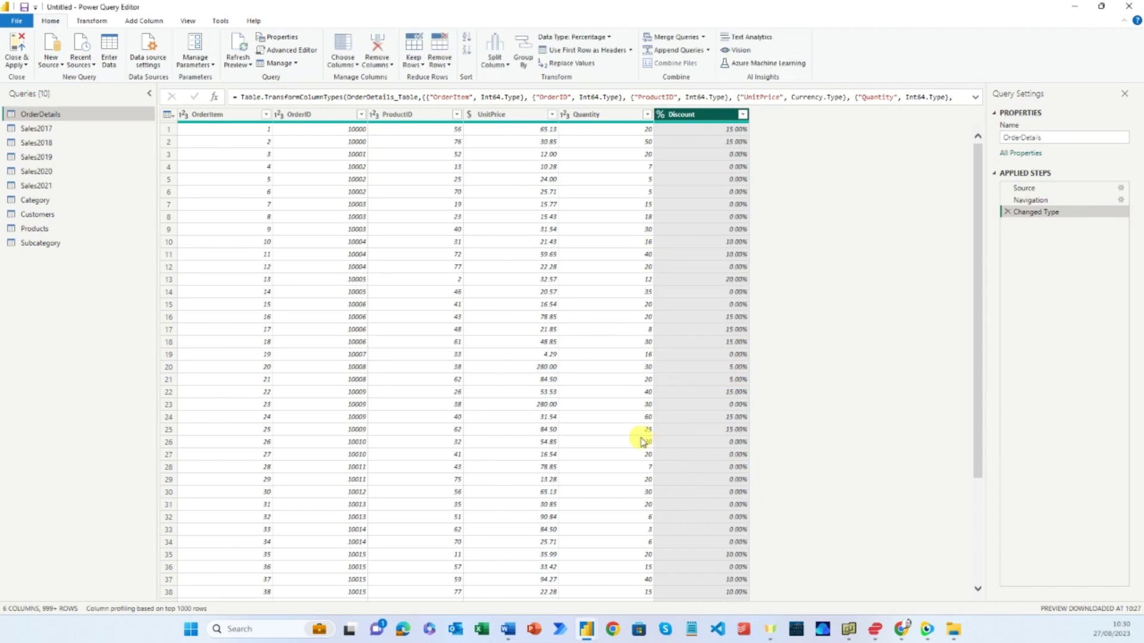
# Change the Freight column in Sales2017 to Fixed decimal number, replacing the existing conversion, and check the remaining columns.
pyautogui.click(38, 129)
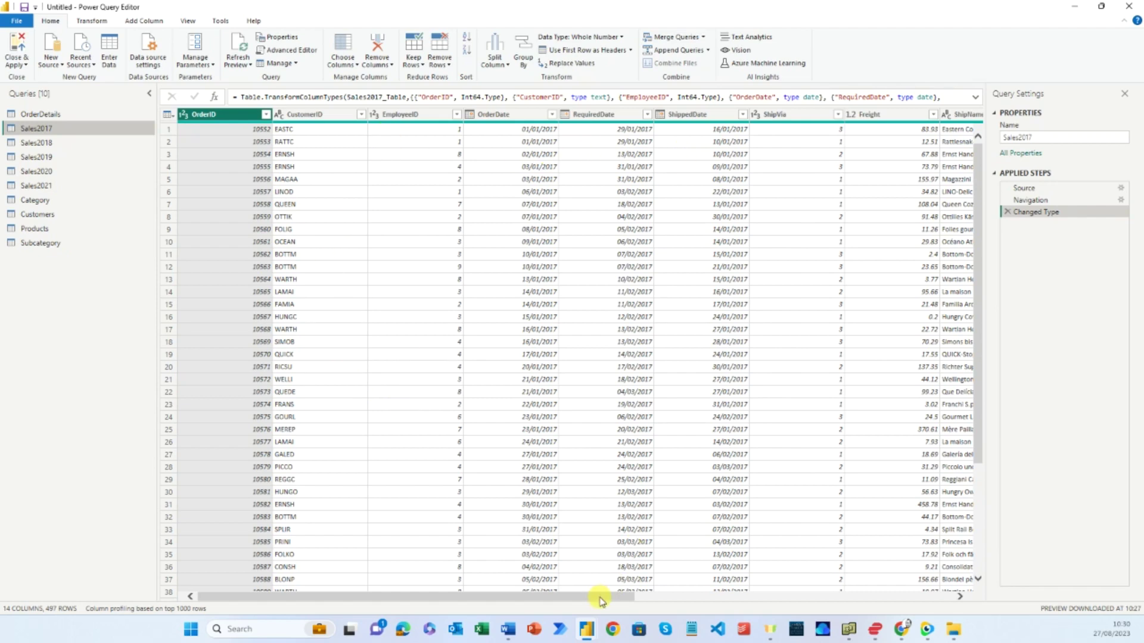
pyautogui.moveTo(599, 601); pyautogui.dragTo(793, 607)
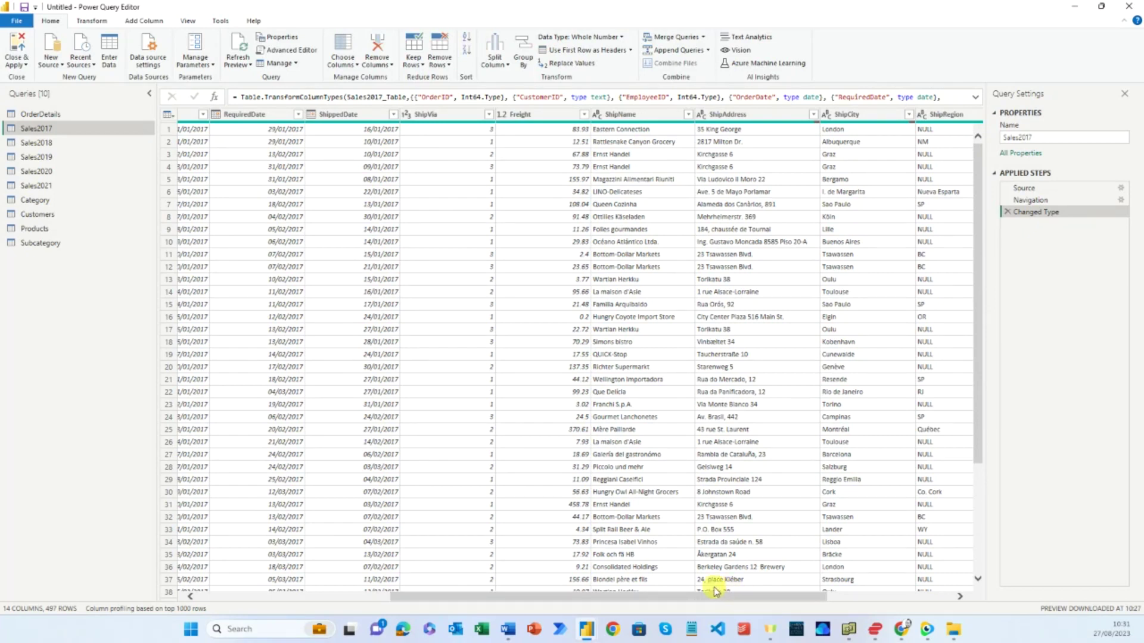
pyautogui.click(502, 115)
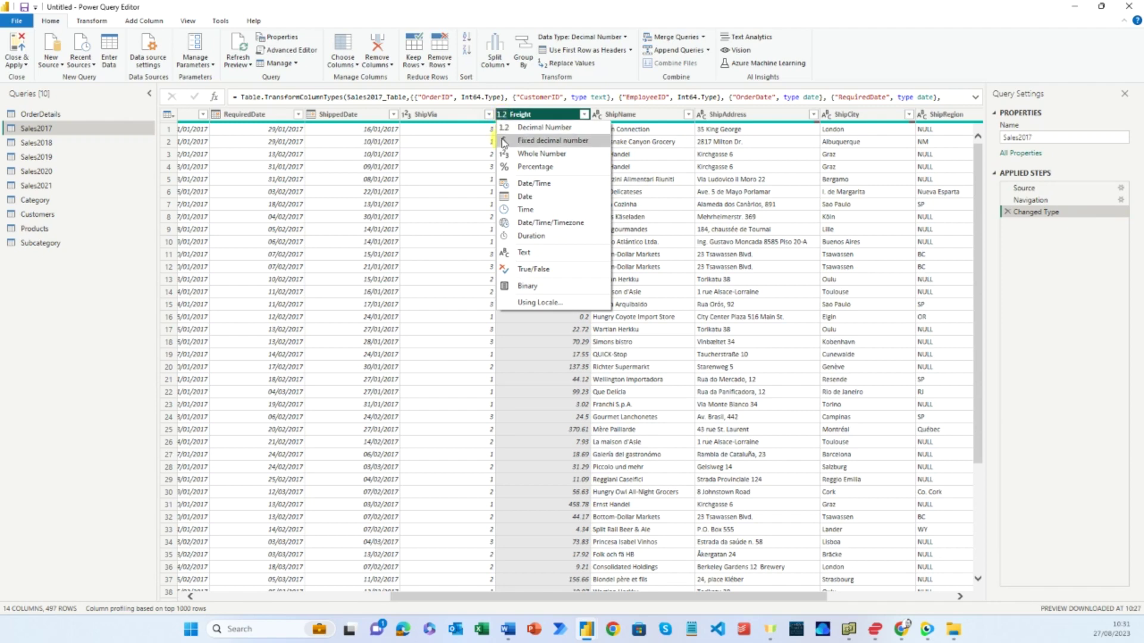
pyautogui.click(506, 140)
pyautogui.click(582, 344)
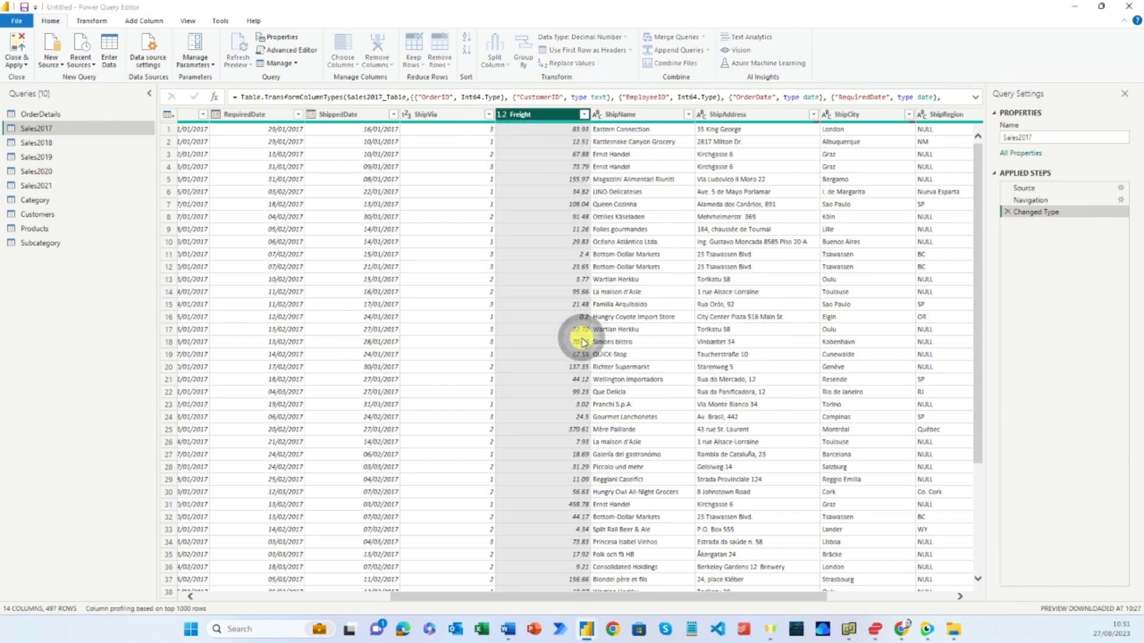
pyautogui.moveTo(678, 601); pyautogui.dragTo(865, 598)
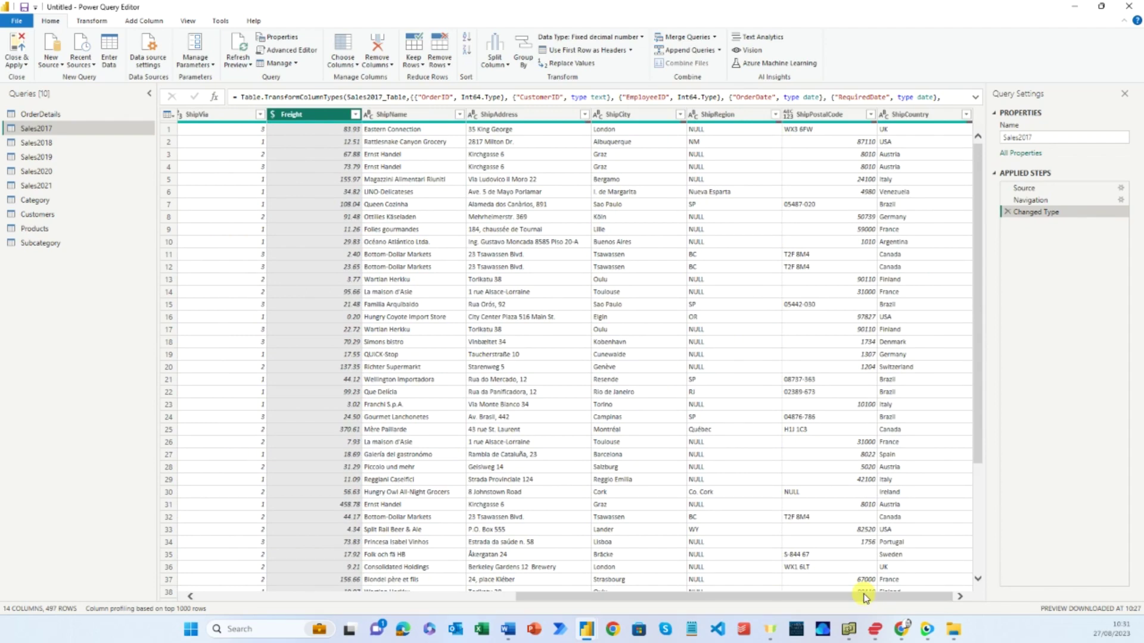
pyautogui.moveTo(865, 597); pyautogui.dragTo(476, 612)
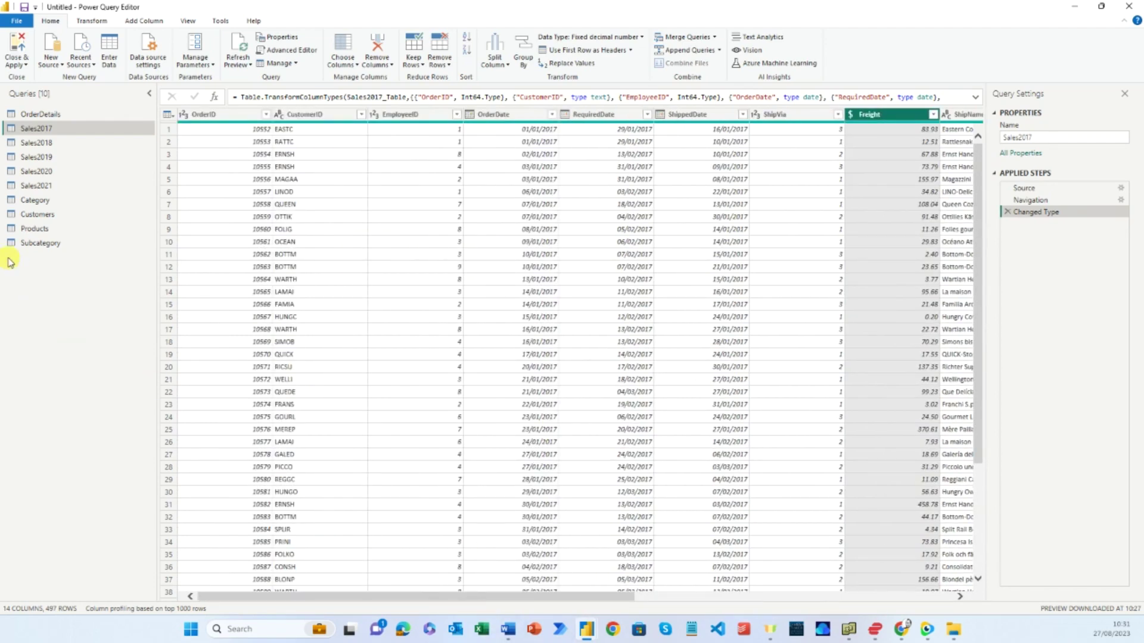
# Change the Freight column in Sales2018 to Fixed decimal number, replacing the existing type conversion.
pyautogui.click(67, 143)
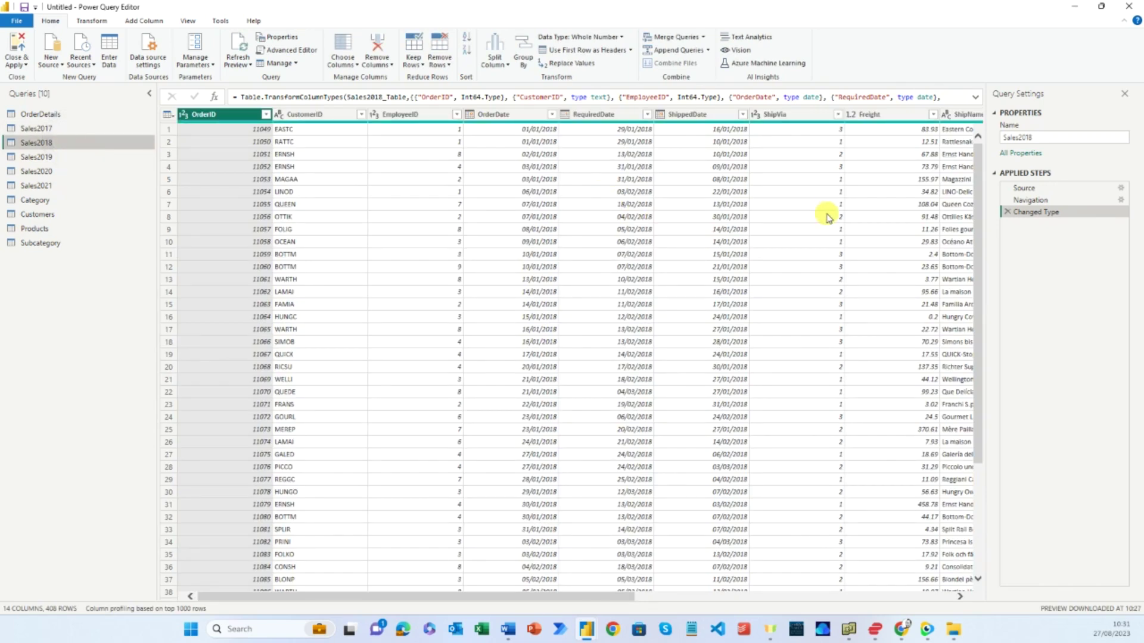
pyautogui.click(850, 119)
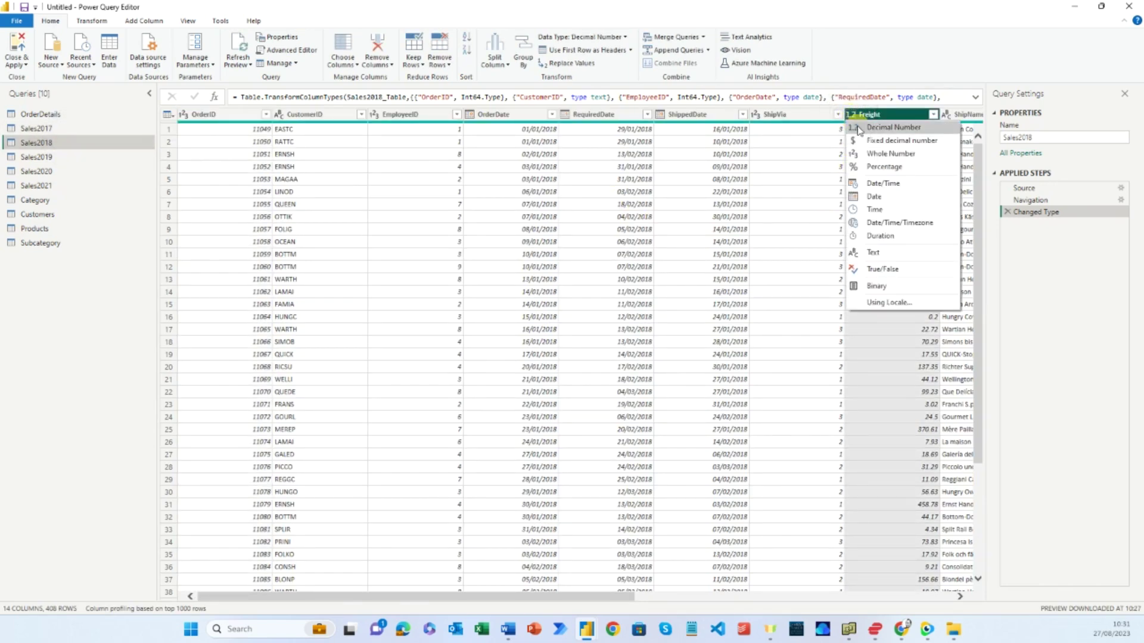
pyautogui.click(872, 126)
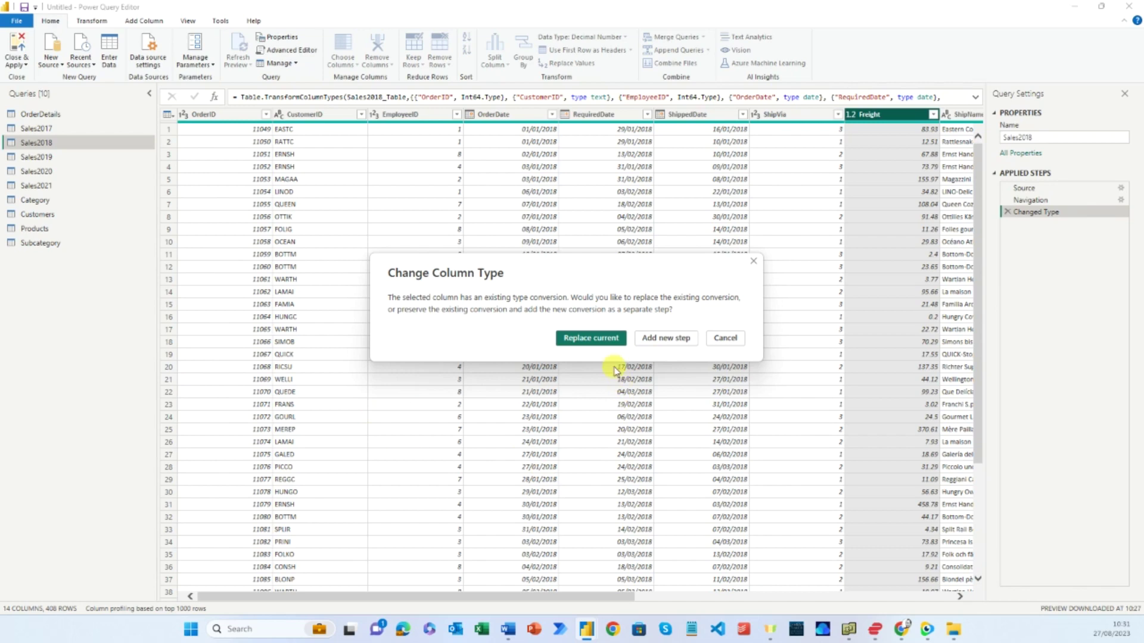
pyautogui.click(598, 337)
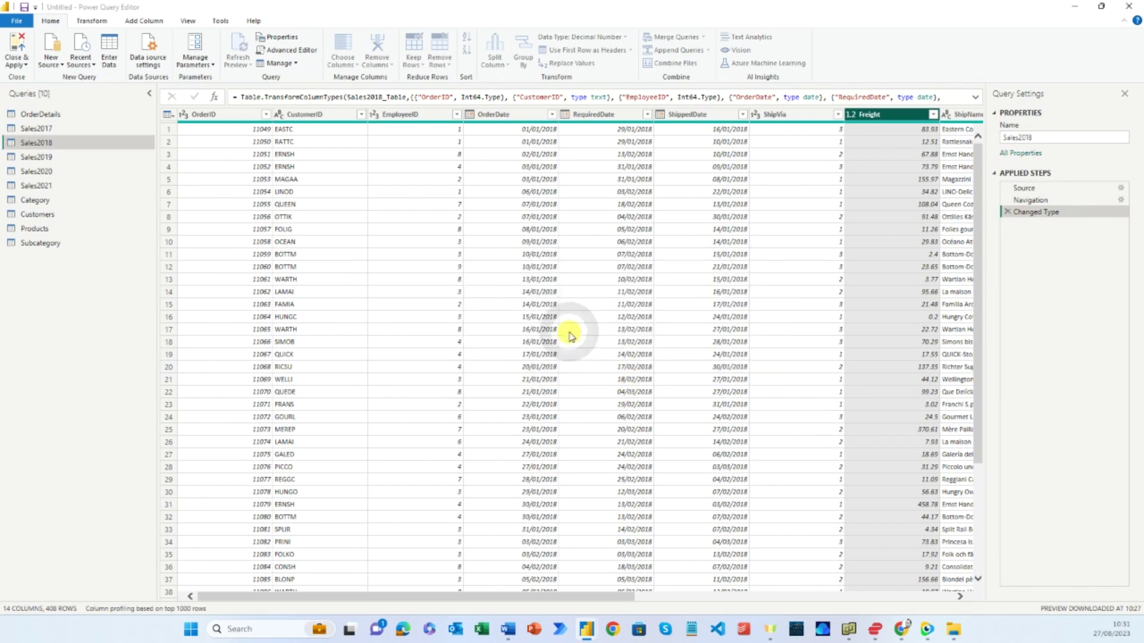
# Change the Freight column in Sales2019 to Fixed decimal number, replacing the existing type conversion.
pyautogui.click(60, 157)
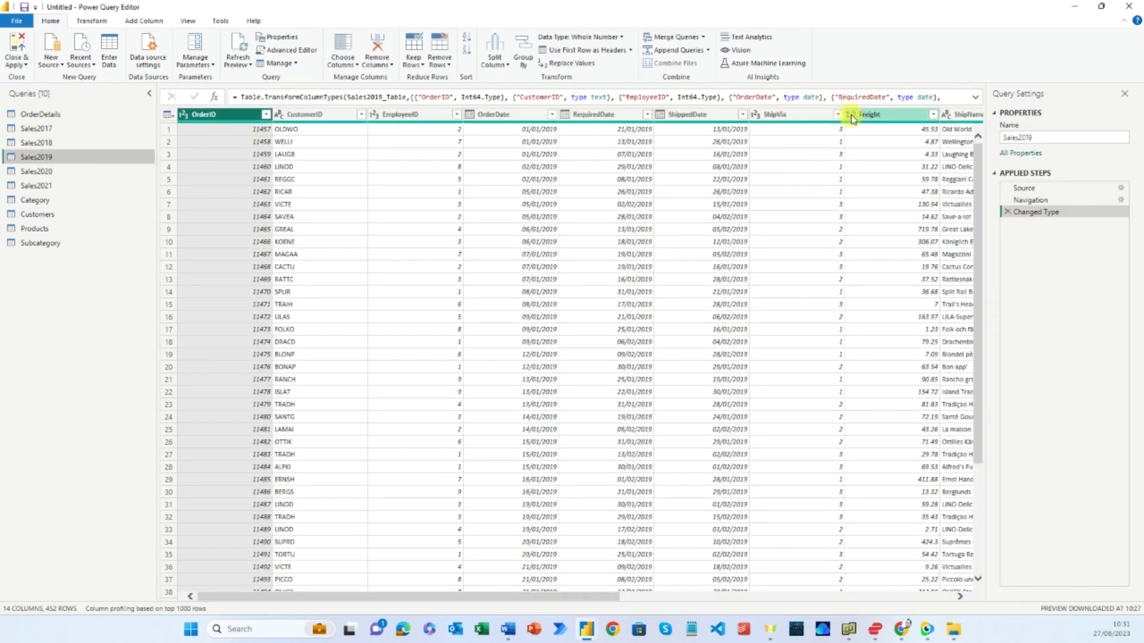
pyautogui.click(850, 114)
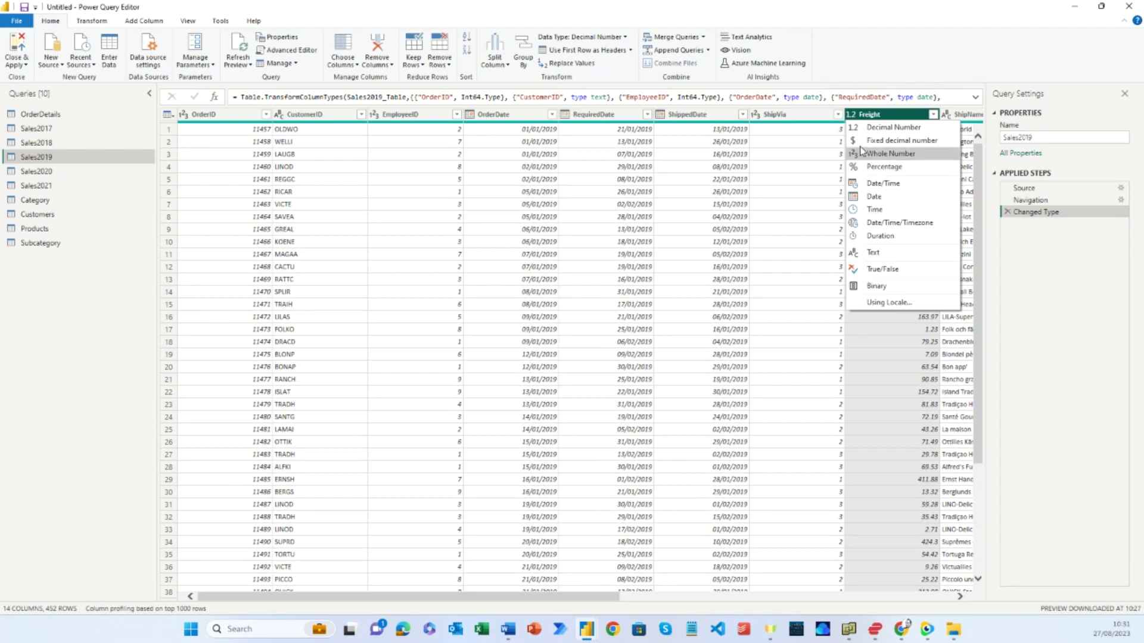
pyautogui.click(862, 128)
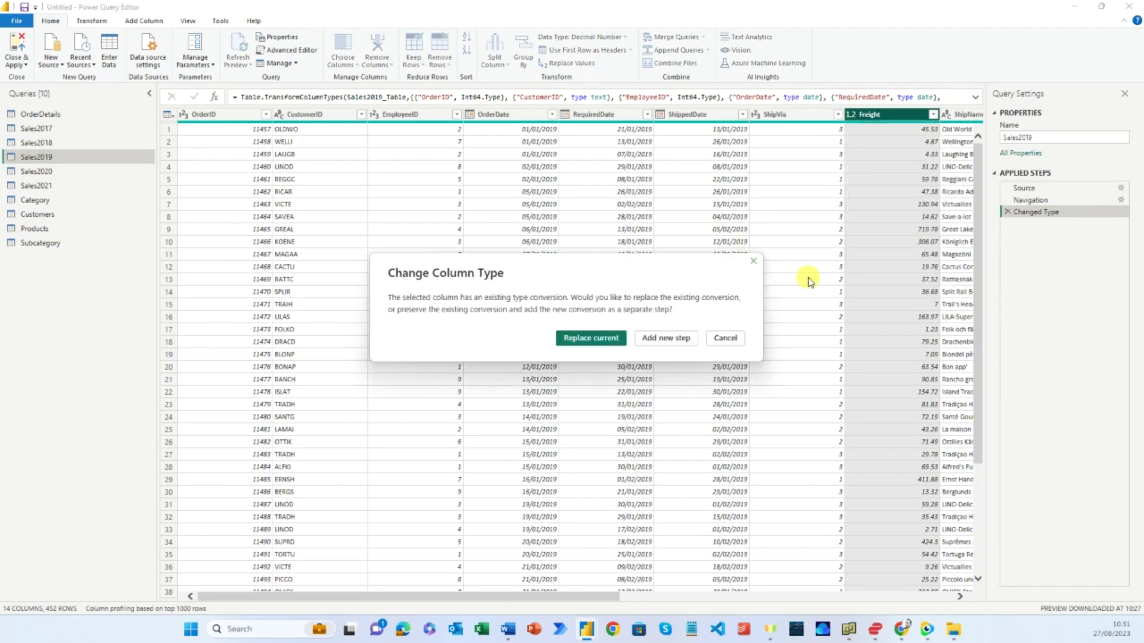
pyautogui.click(590, 338)
# Change the Freight column in Sales2020 to Fixed decimal number, replacing the existing type conversion.
pyautogui.click(62, 171)
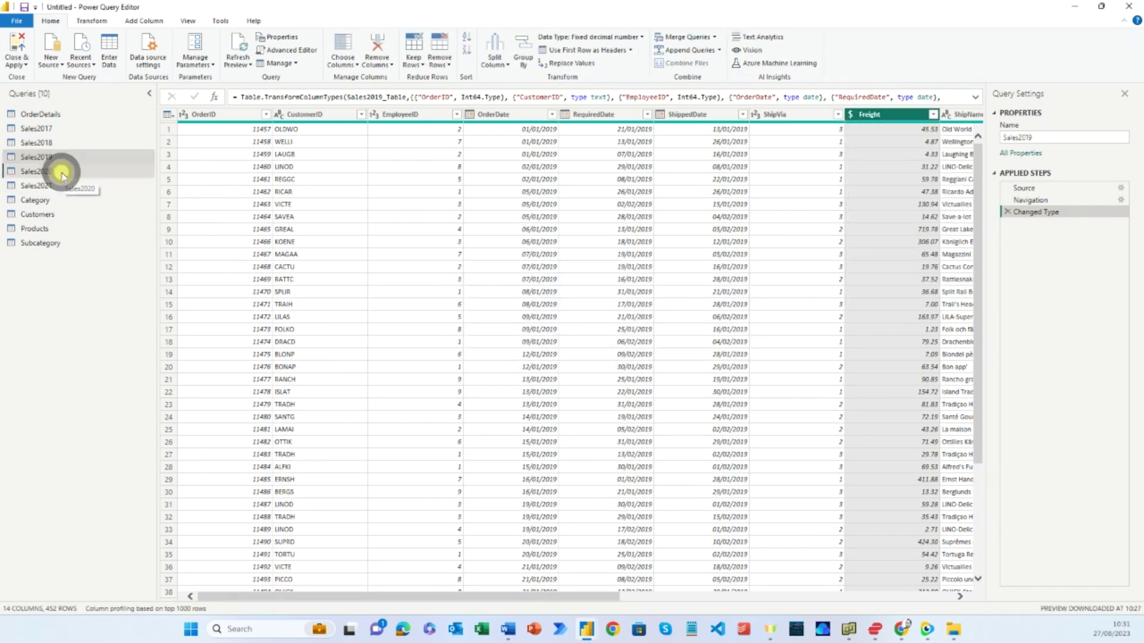
pyautogui.click(851, 114)
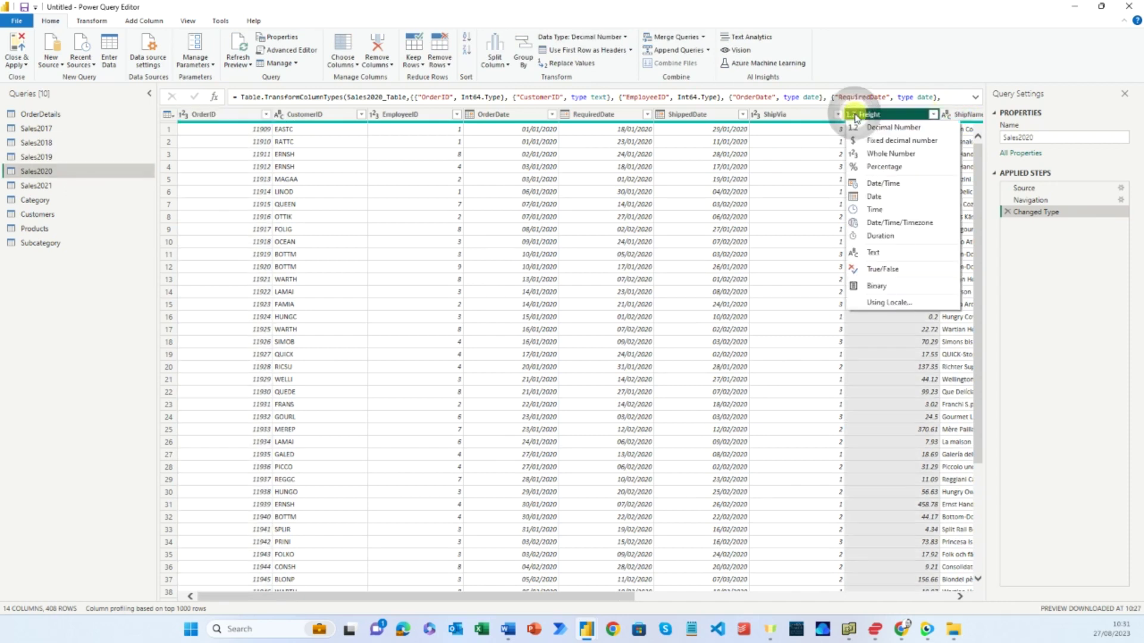
pyautogui.click(857, 138)
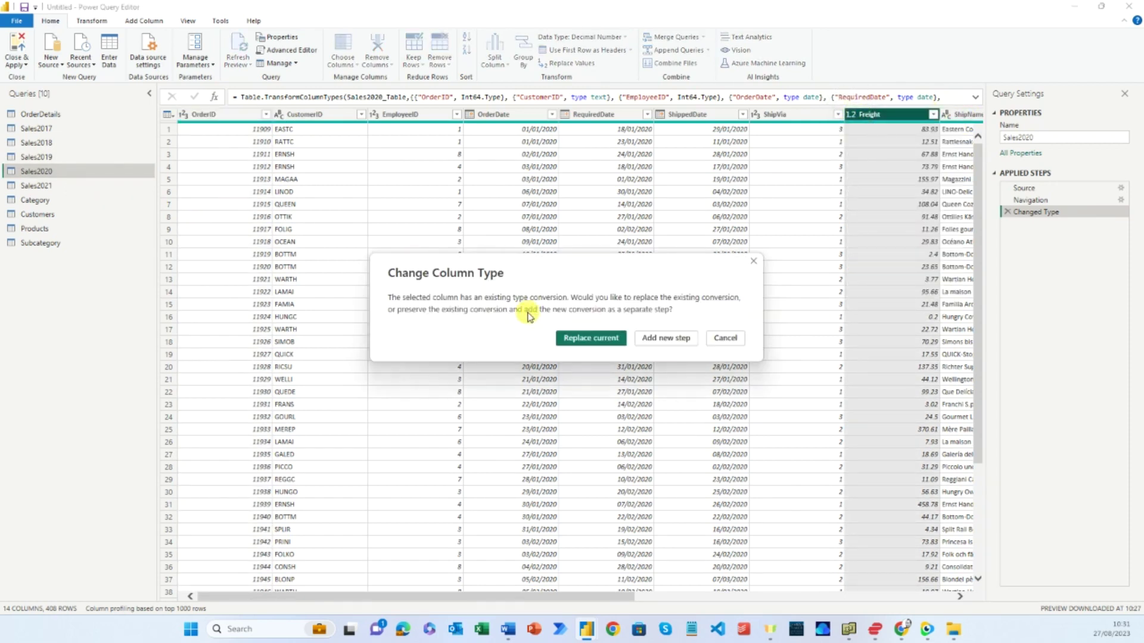
pyautogui.click(584, 335)
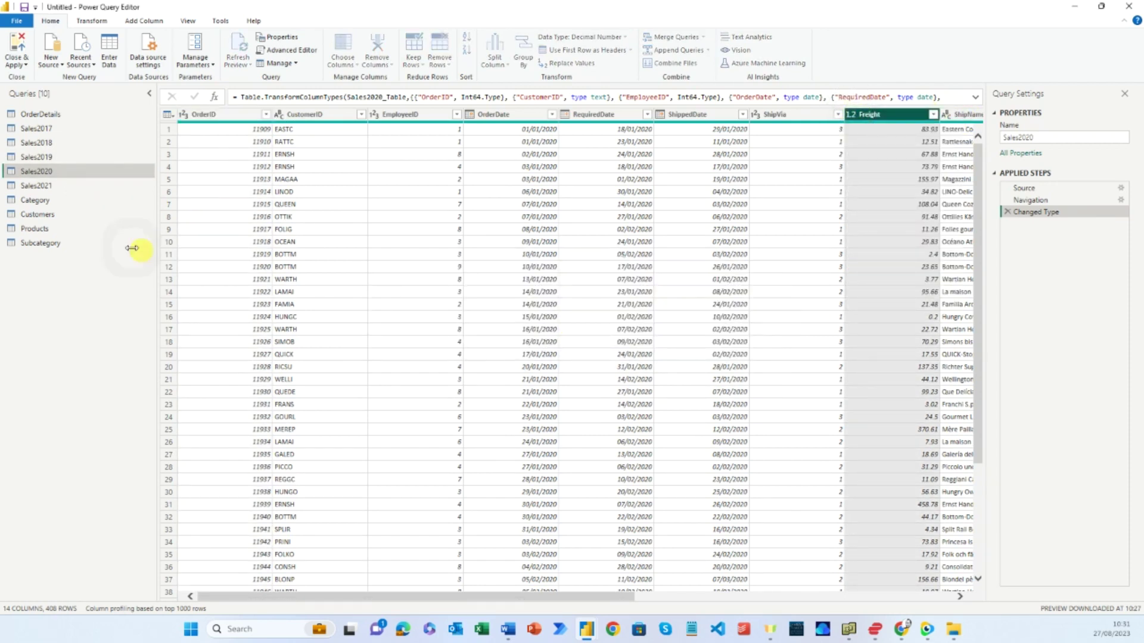
# Change the Freight column in Sales2021 to Fixed decimal number, replacing the existing type conversion.
pyautogui.click(72, 185)
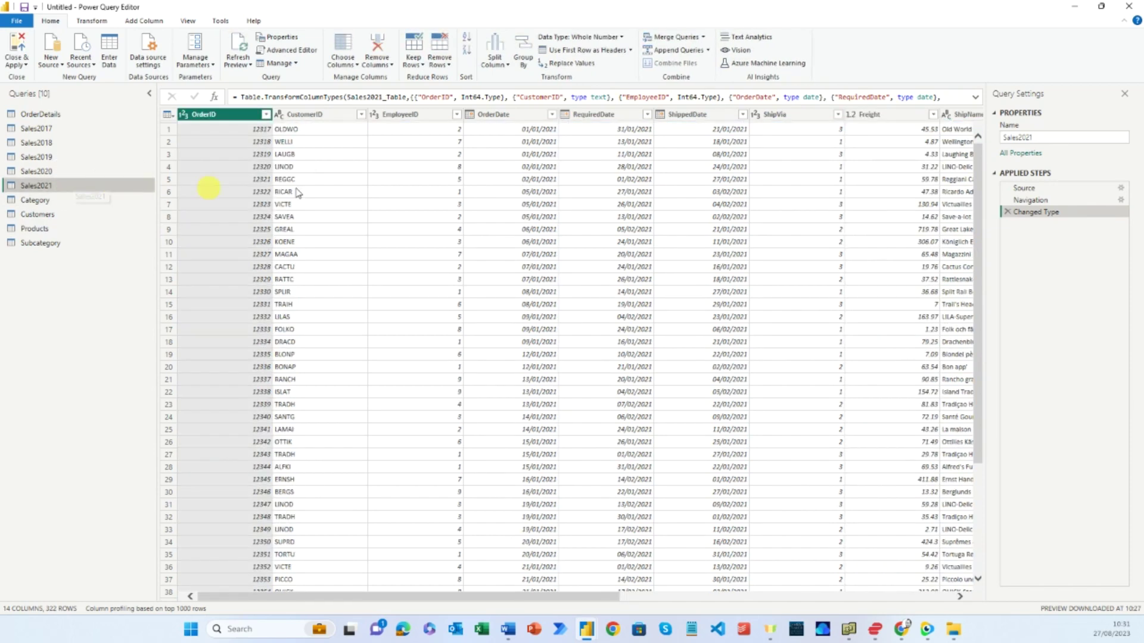
pyautogui.click(853, 117)
pyautogui.click(873, 134)
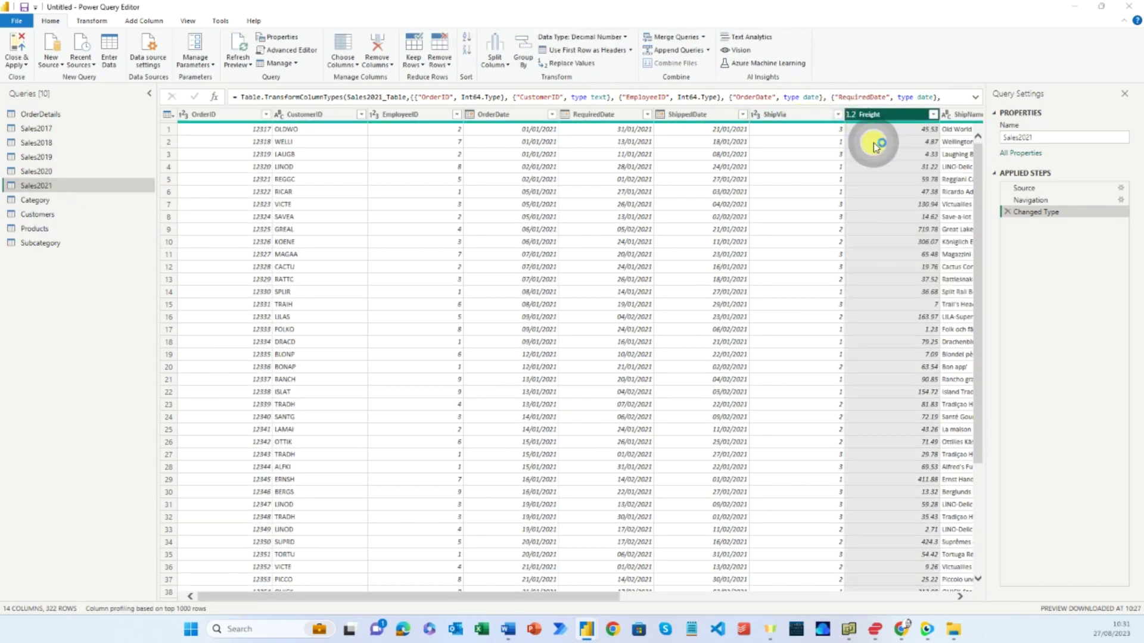
pyautogui.click(577, 338)
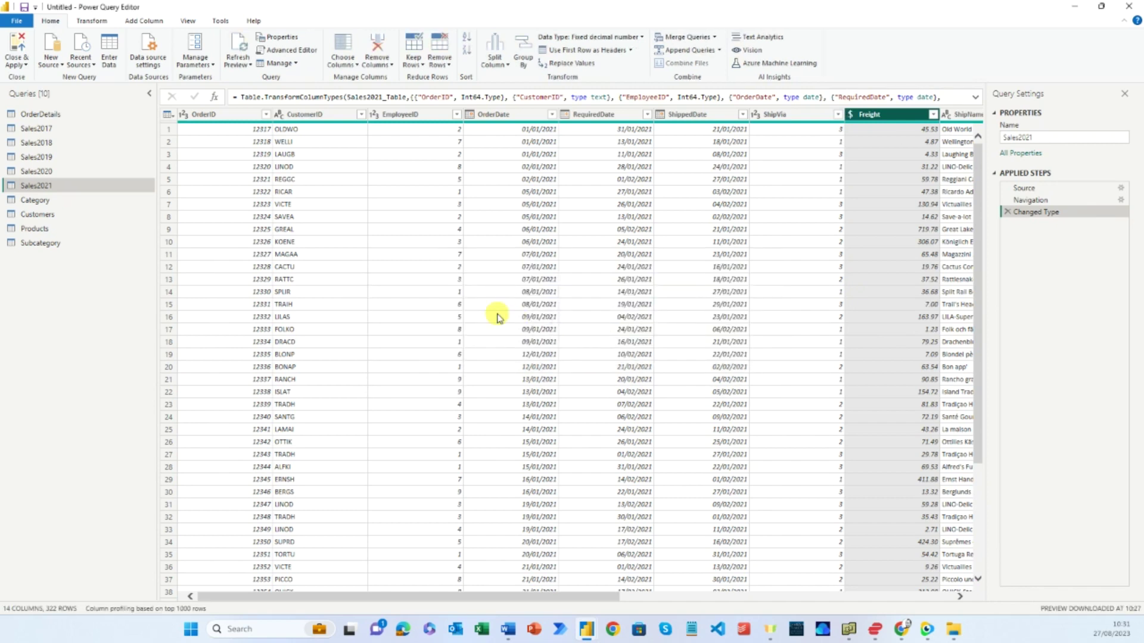
# Check the Category query's columns, and use the first row of the Customers query as its column headers.
pyautogui.click(71, 200)
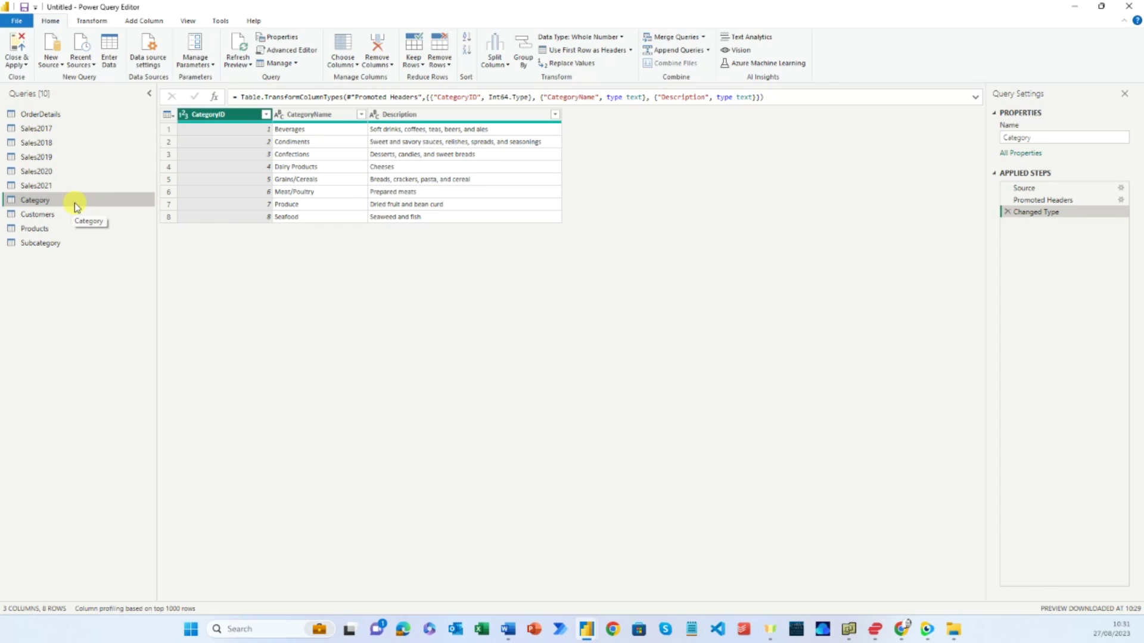
pyautogui.click(45, 214)
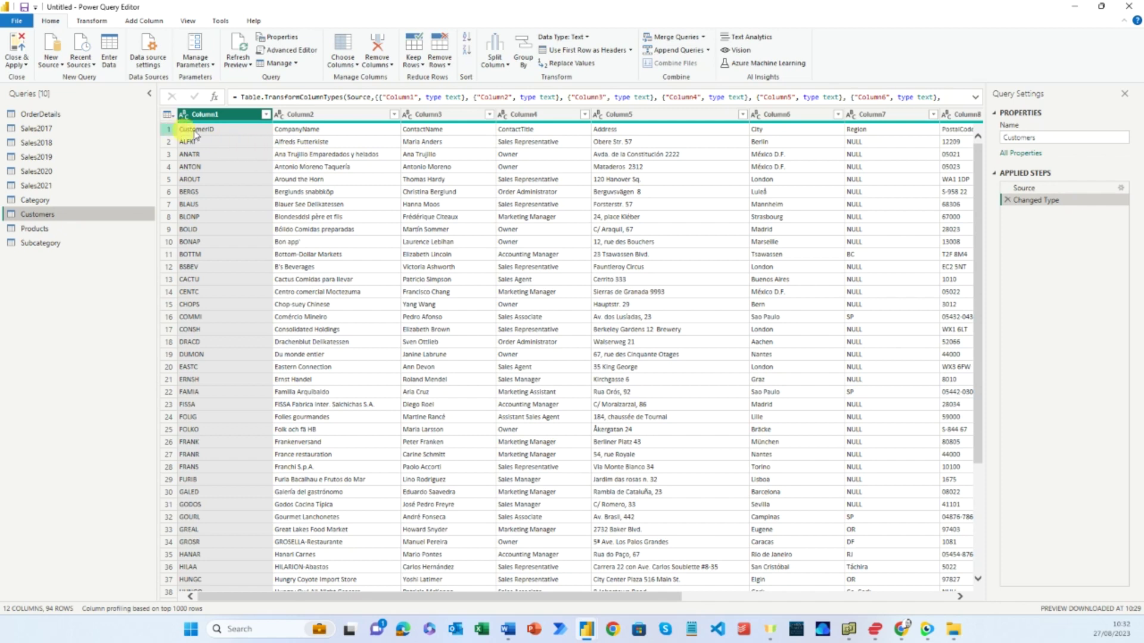
pyautogui.click(602, 53)
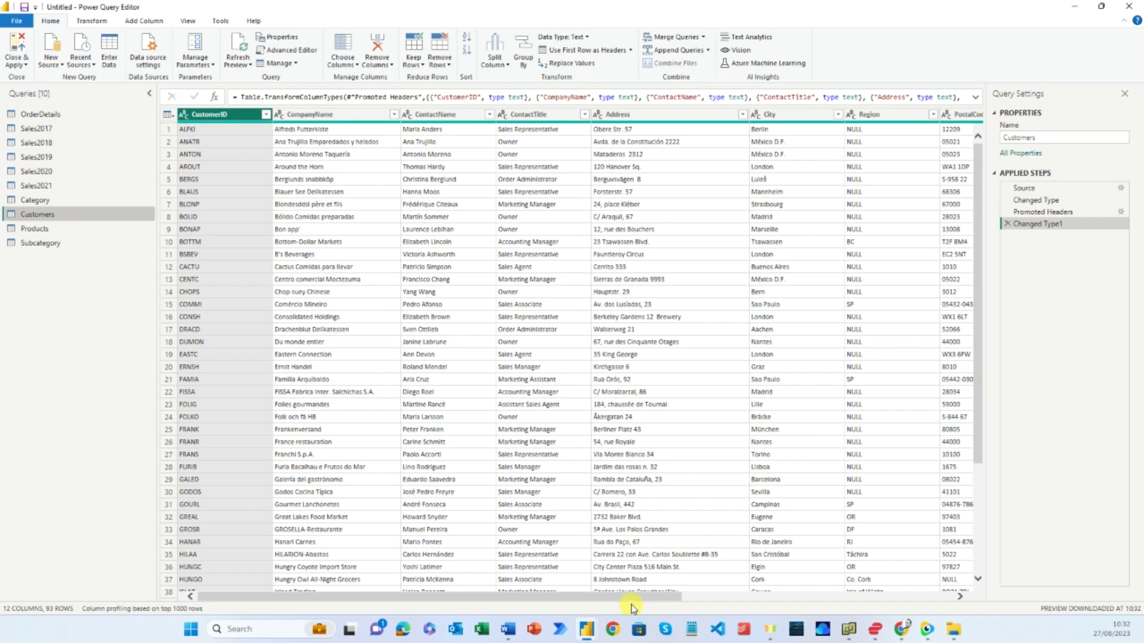
pyautogui.moveTo(634, 598); pyautogui.dragTo(578, 613)
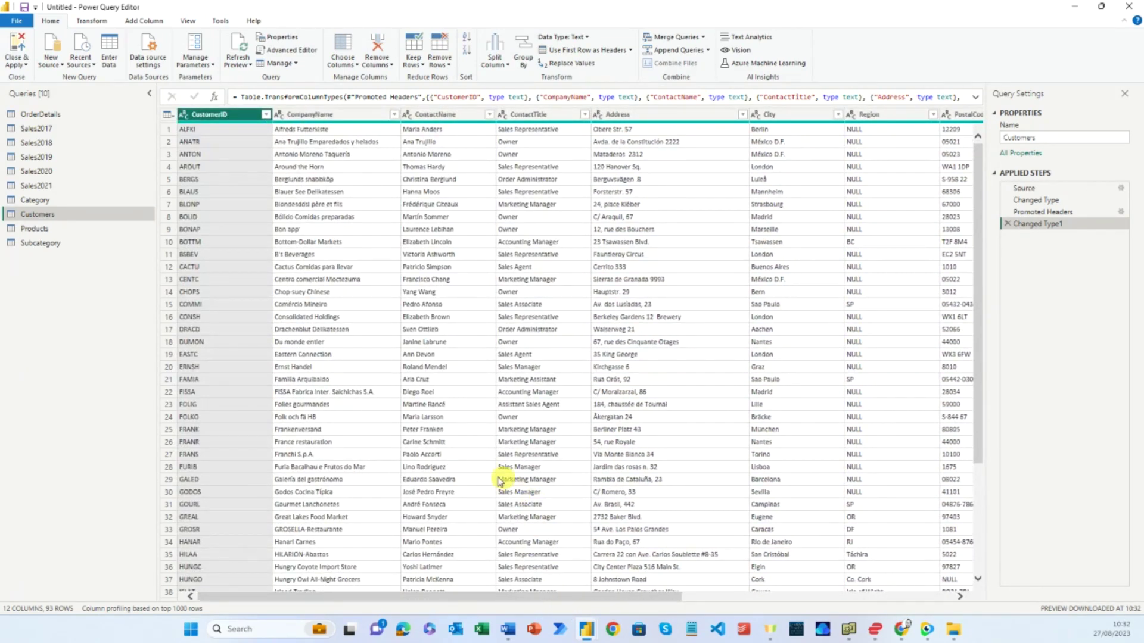
# Change the CostPrice column in Products to Fixed decimal number, replacing the existing type conversion.
pyautogui.click(37, 230)
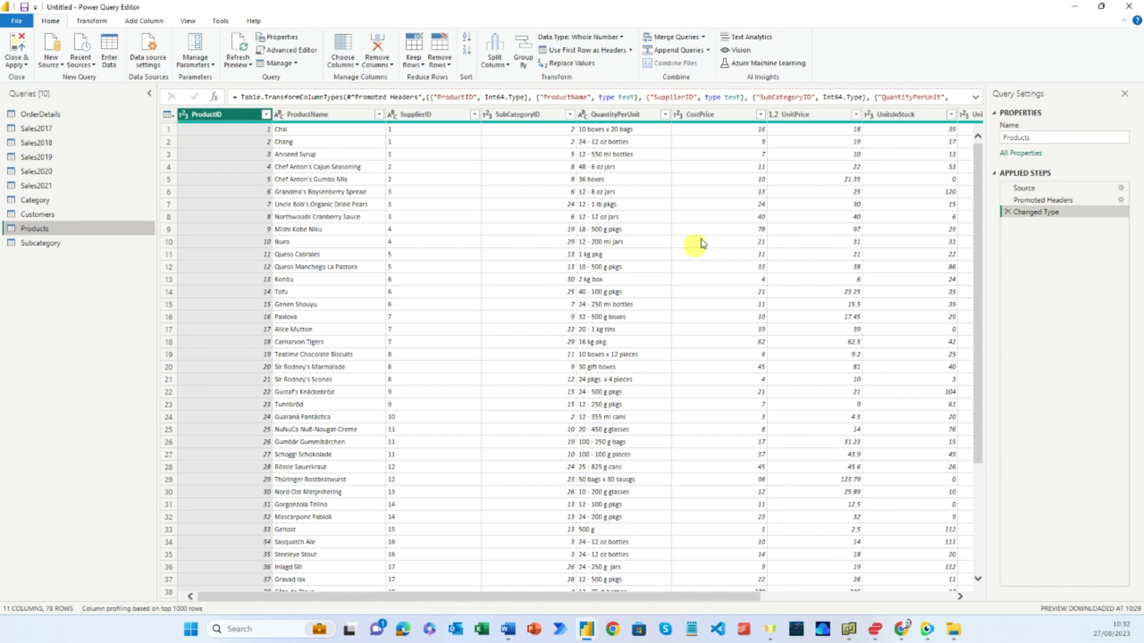
pyautogui.click(678, 117)
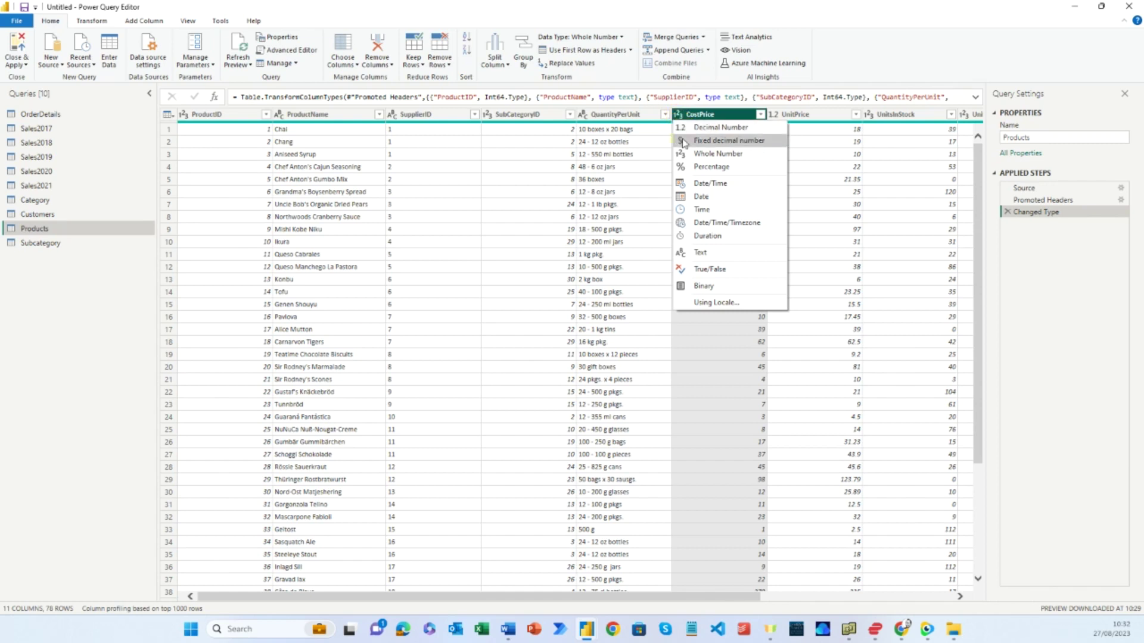
pyautogui.click(684, 141)
pyautogui.click(612, 337)
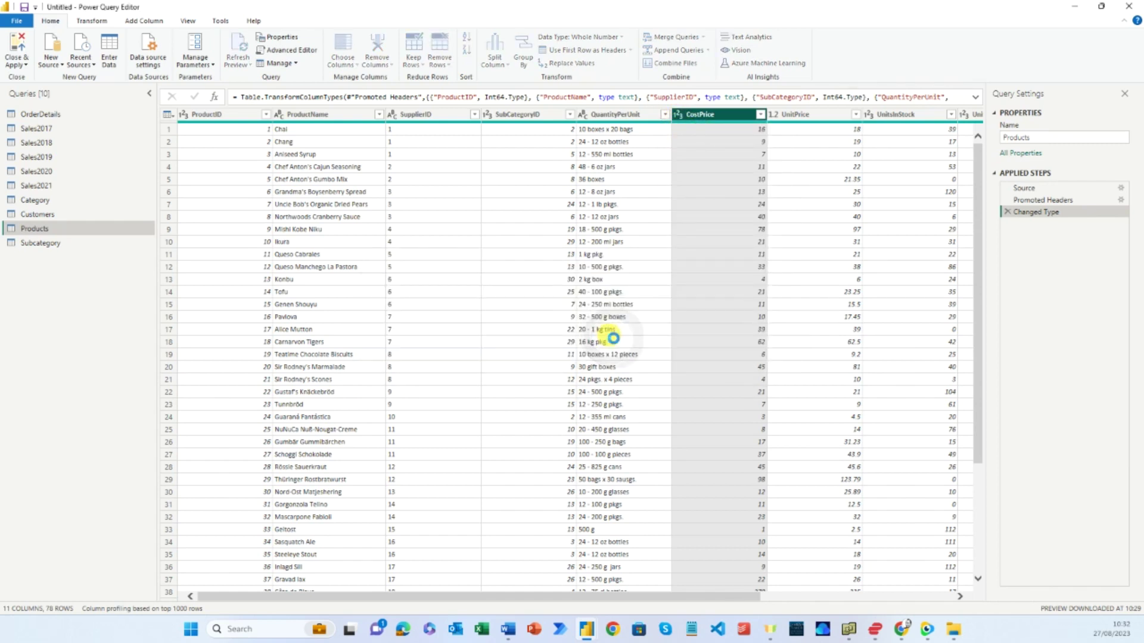
# Change the UnitPrice column in Products to Fixed decimal number, replacing the existing type conversion.
pyautogui.click(774, 114)
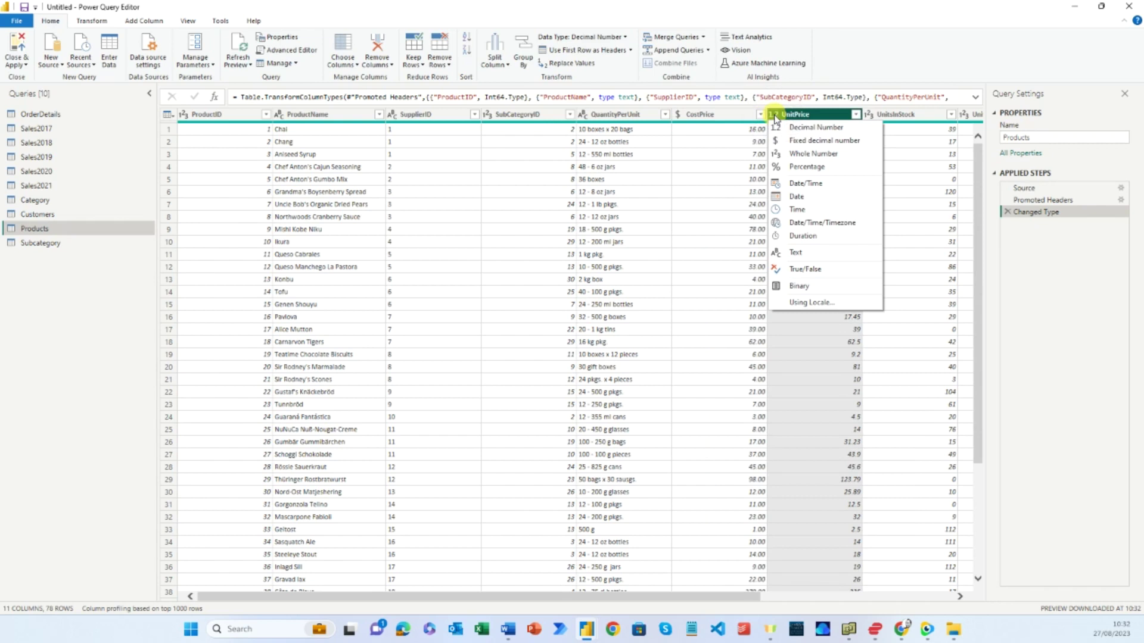
pyautogui.click(777, 142)
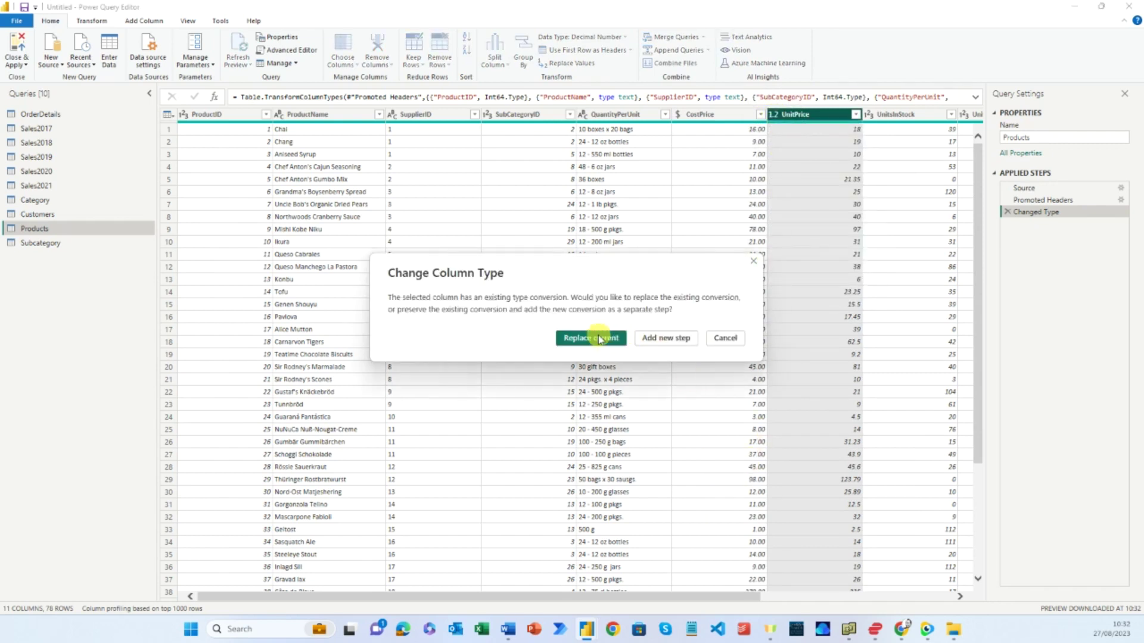
pyautogui.click(600, 339)
pyautogui.moveTo(641, 600); pyautogui.dragTo(518, 597)
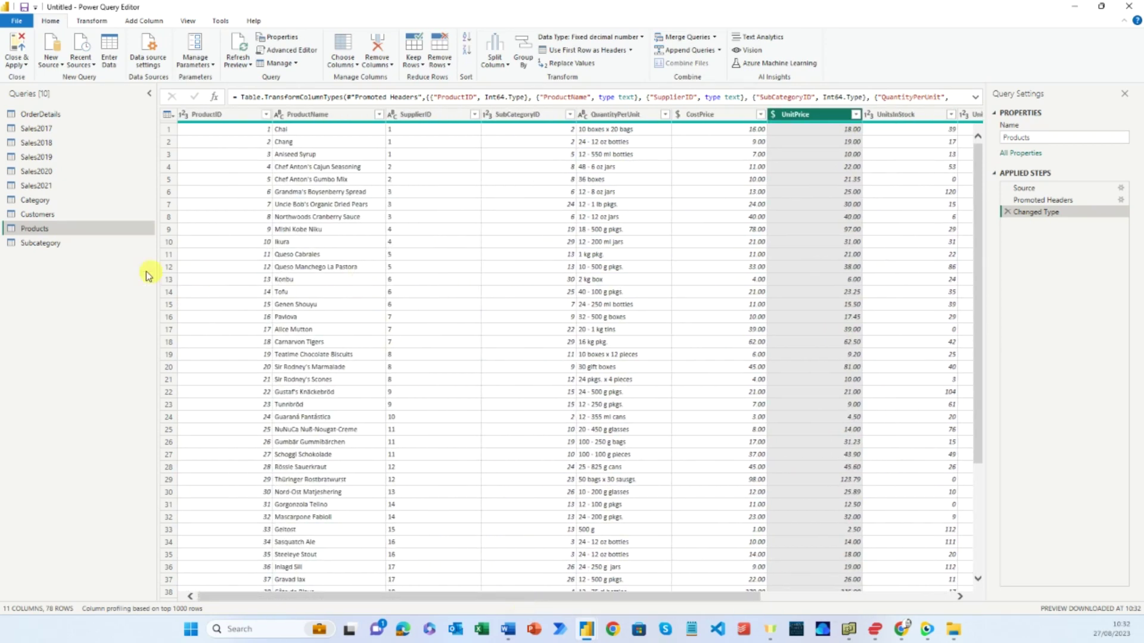
# Check the Subcategory query's columns and select the Sales2017 query.
pyautogui.click(52, 245)
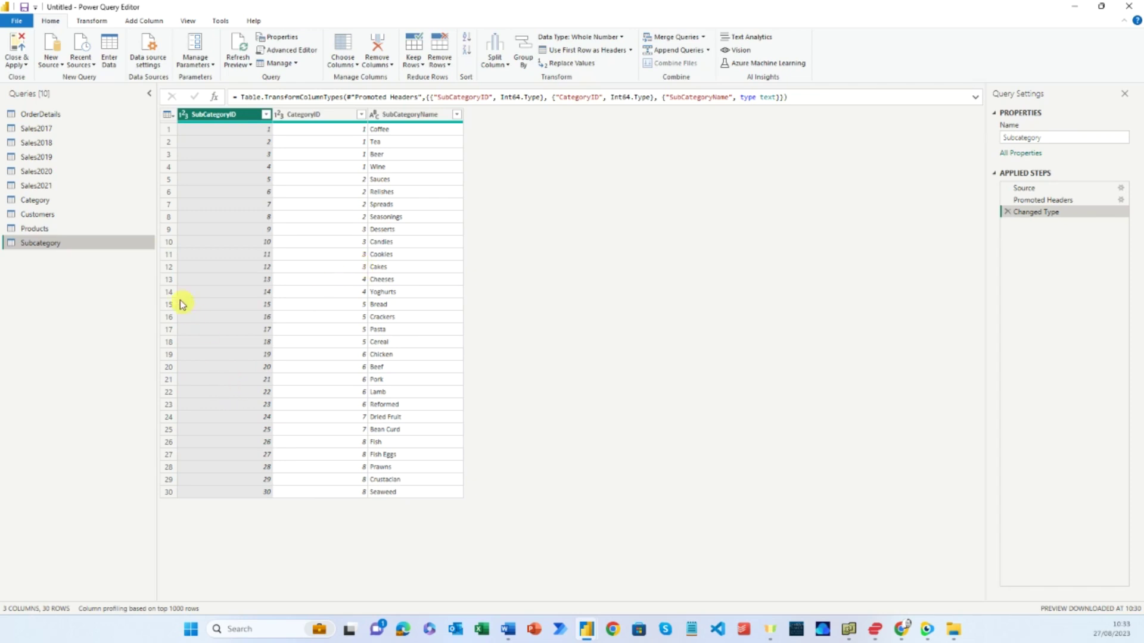
pyautogui.click(62, 129)
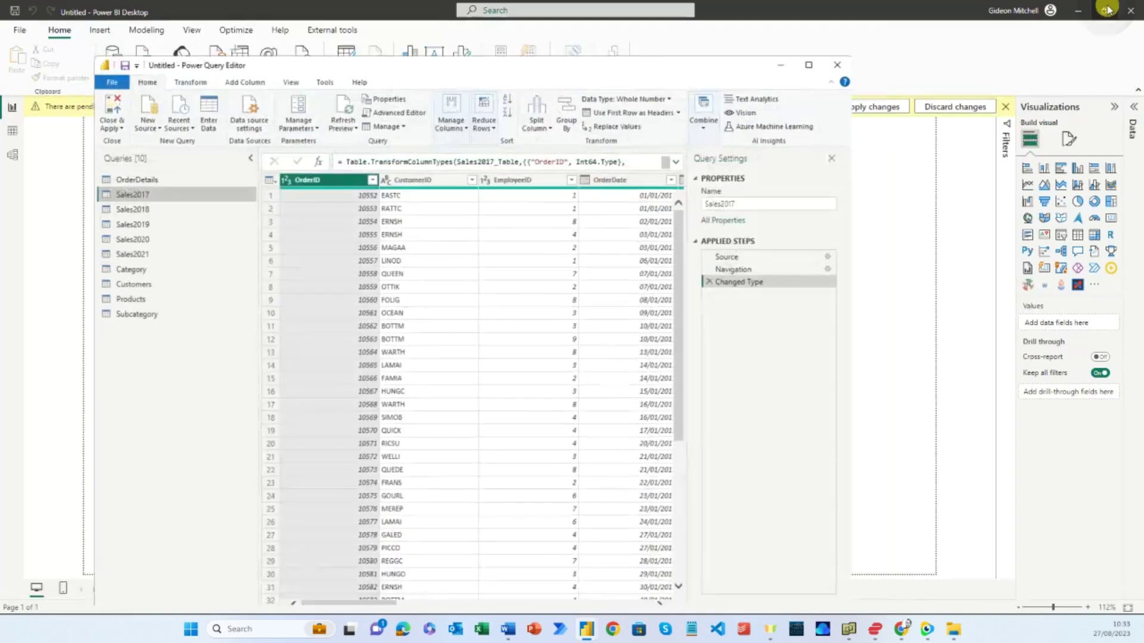
pyautogui.click(1100, 6)
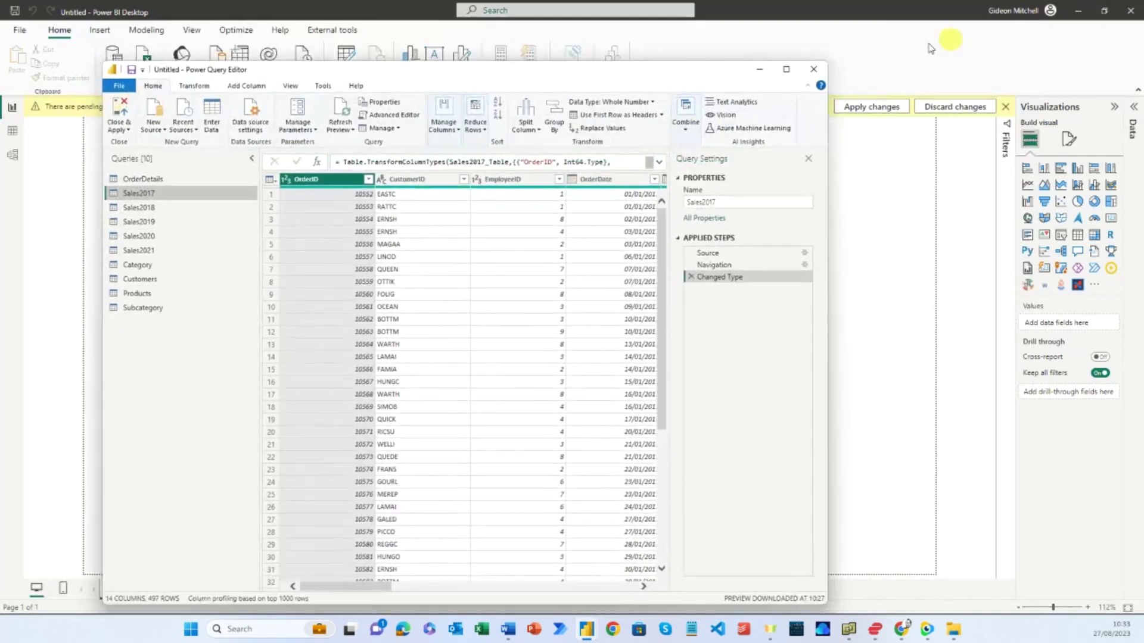
pyautogui.click(687, 135)
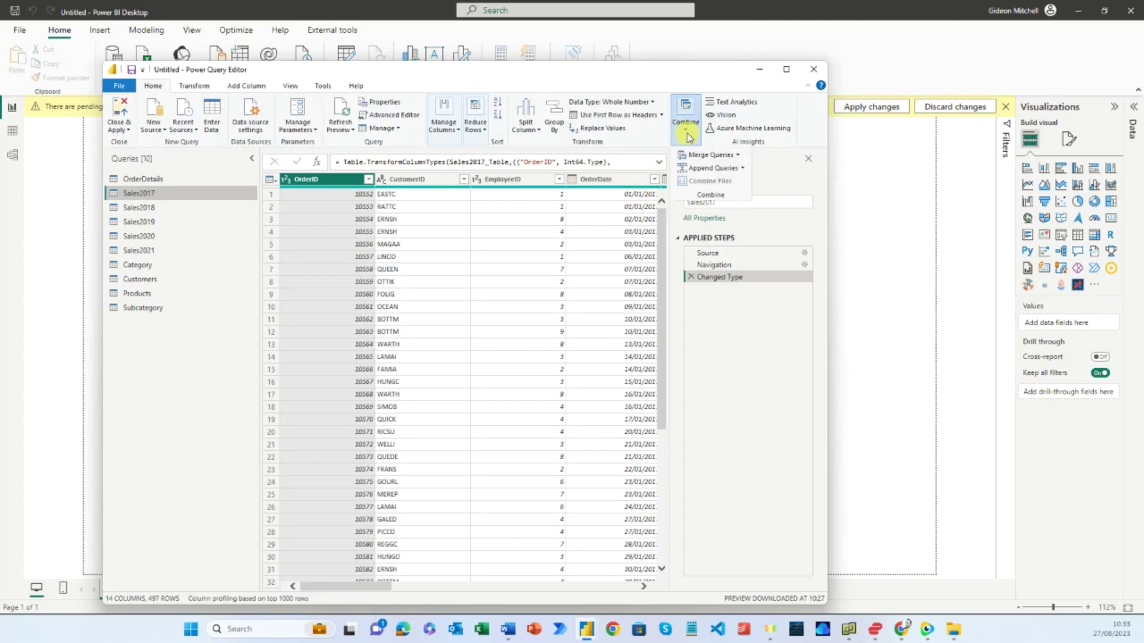
pyautogui.click(786, 69)
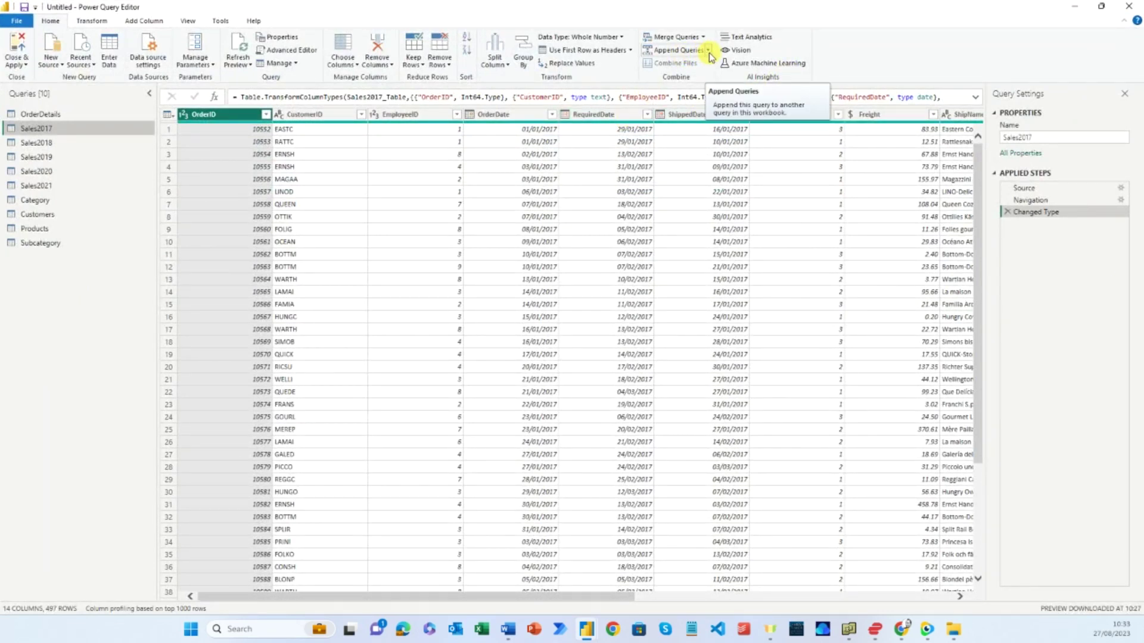
# Append Sales2017, Sales2018, Sales2019, Sales2020 and Sales2021 as a new query, using the option for three or more tables.
pyautogui.click(708, 52)
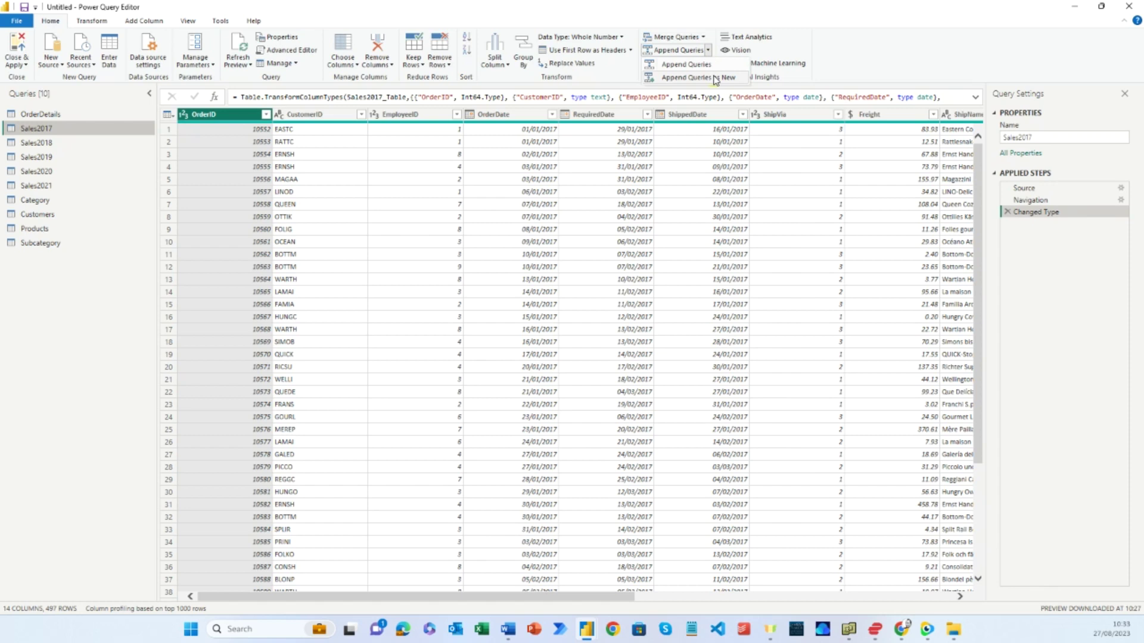
pyautogui.click(716, 78)
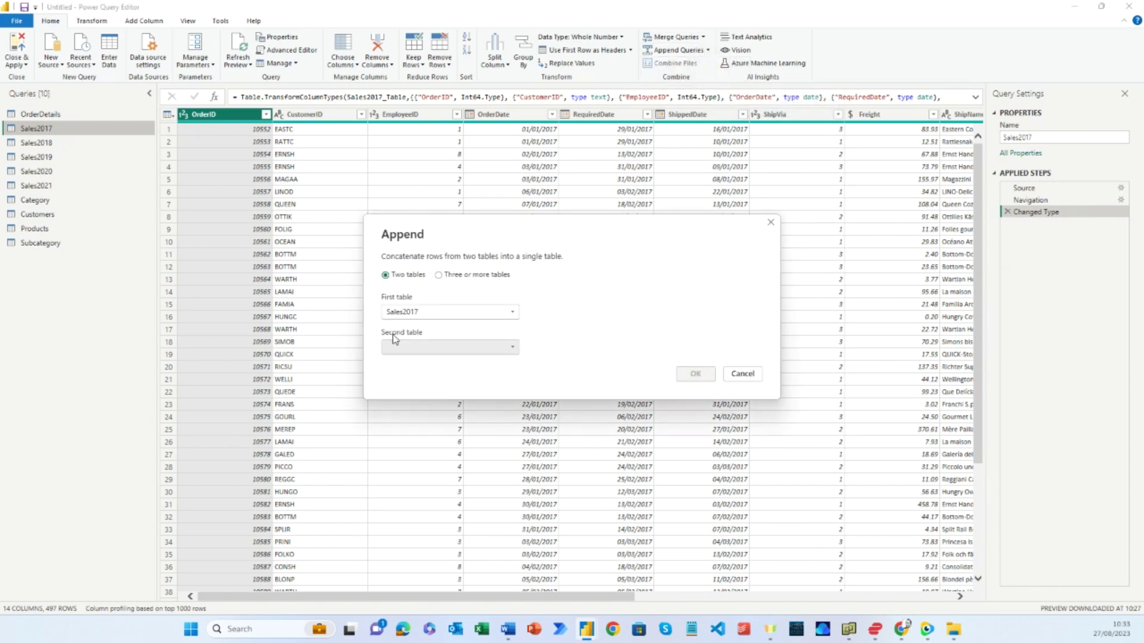
pyautogui.click(439, 276)
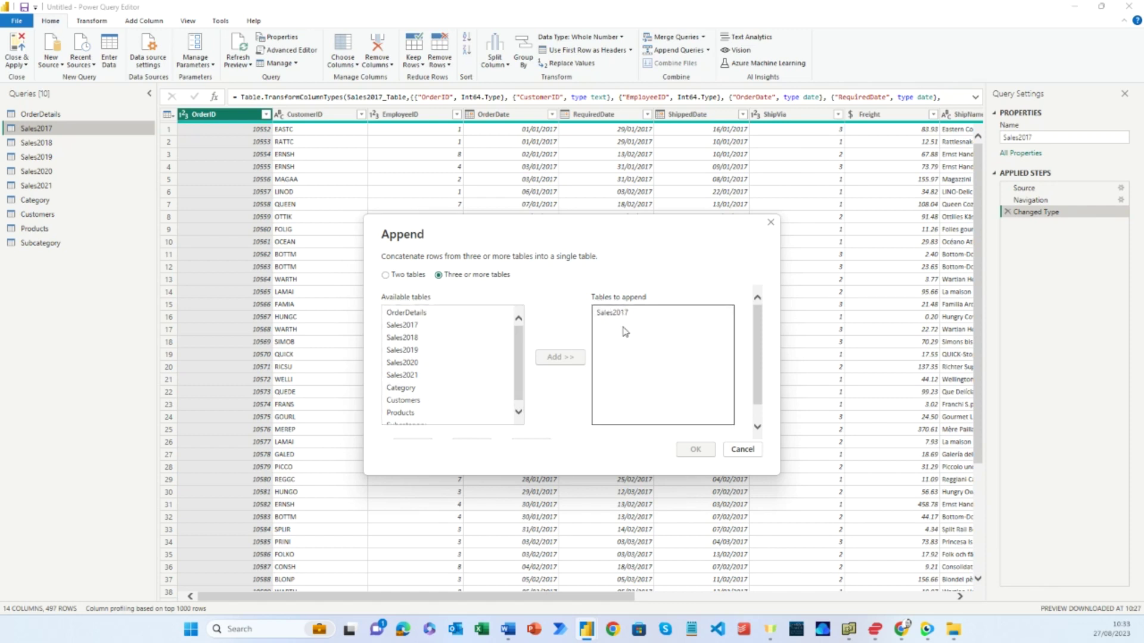
pyautogui.doubleClick(419, 338)
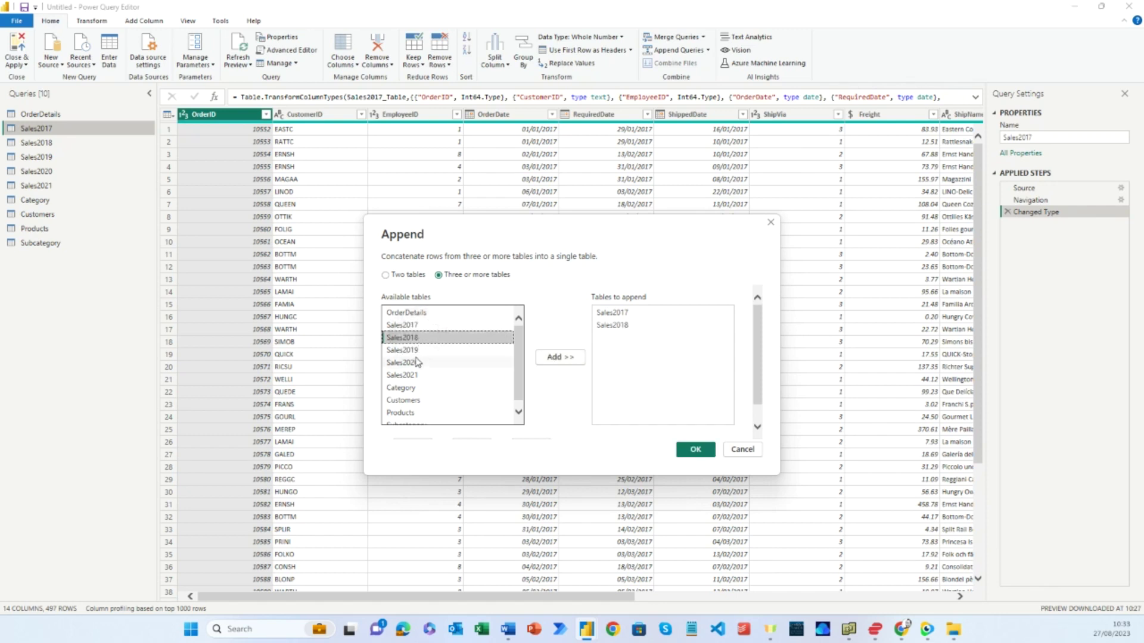
pyautogui.doubleClick(420, 351)
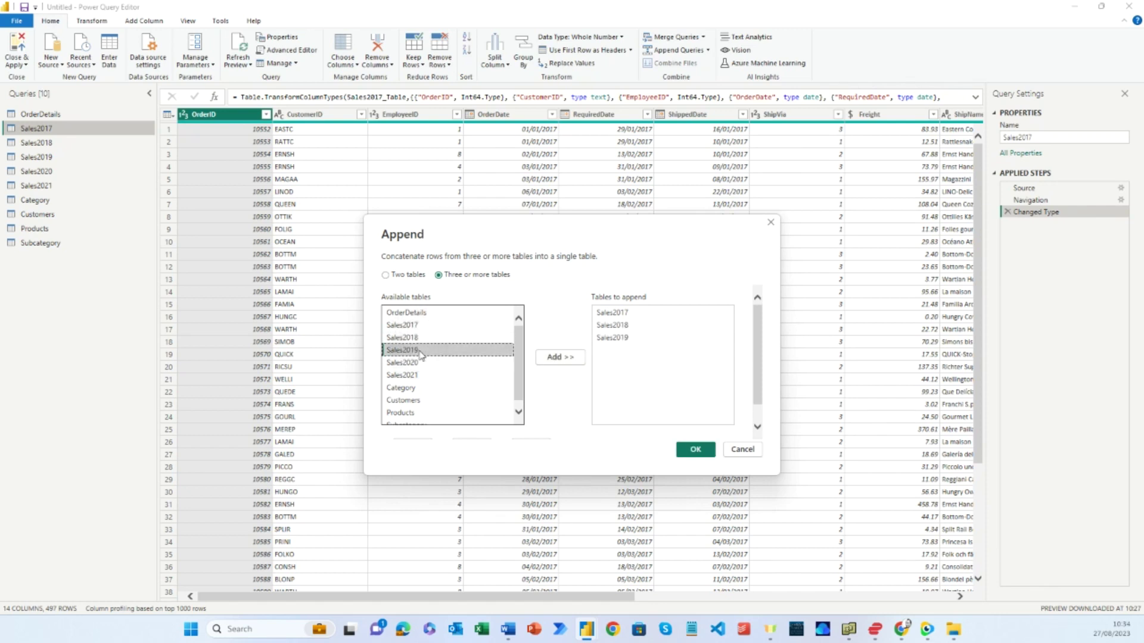
pyautogui.doubleClick(420, 363)
pyautogui.doubleClick(419, 375)
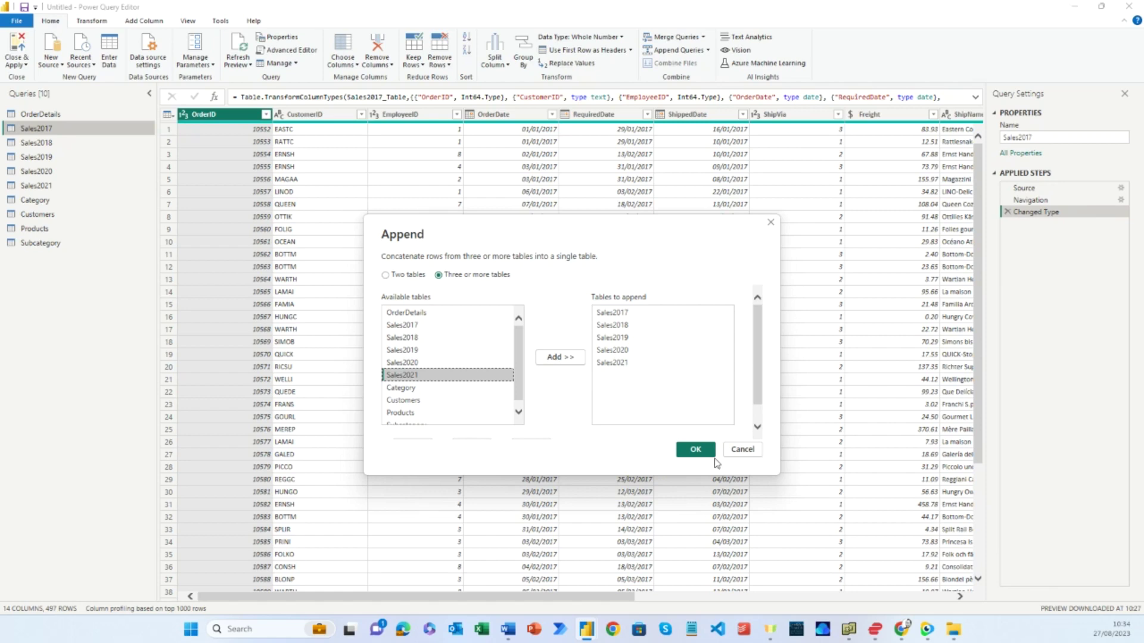
pyautogui.click(693, 451)
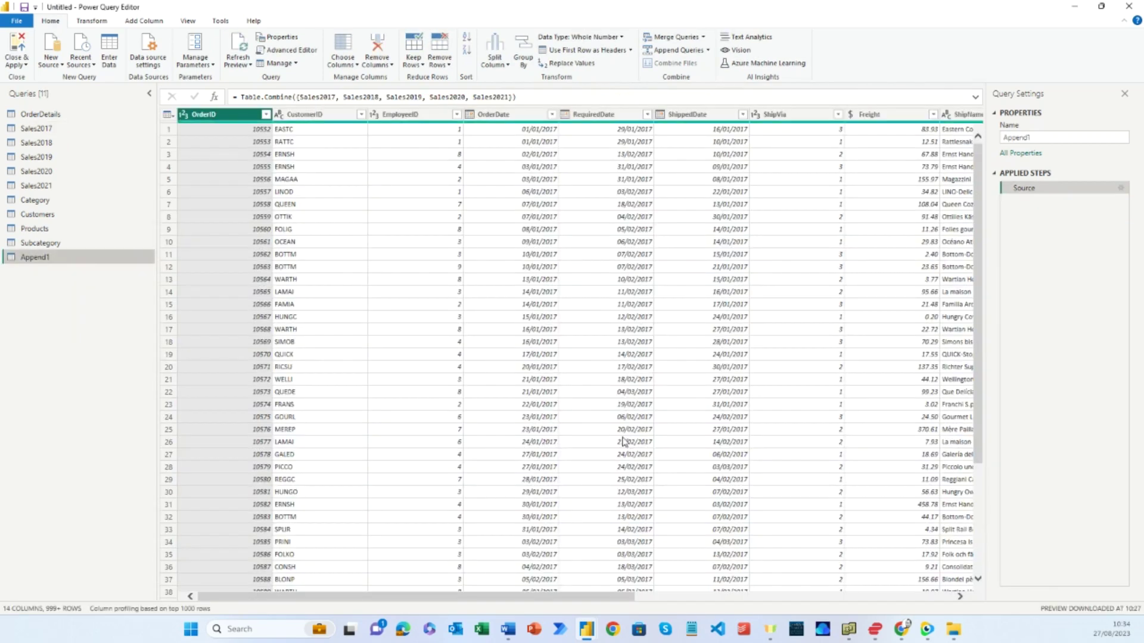
# Rename the new appended query as Orders.
pyautogui.doubleClick(42, 256)
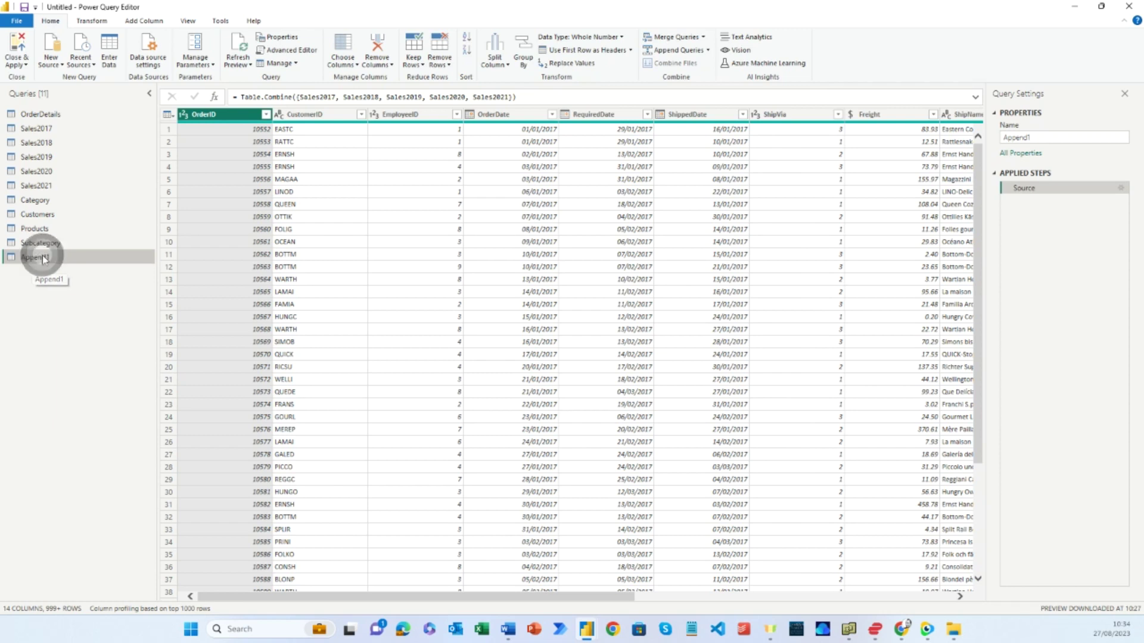
pyautogui.write('Orders')
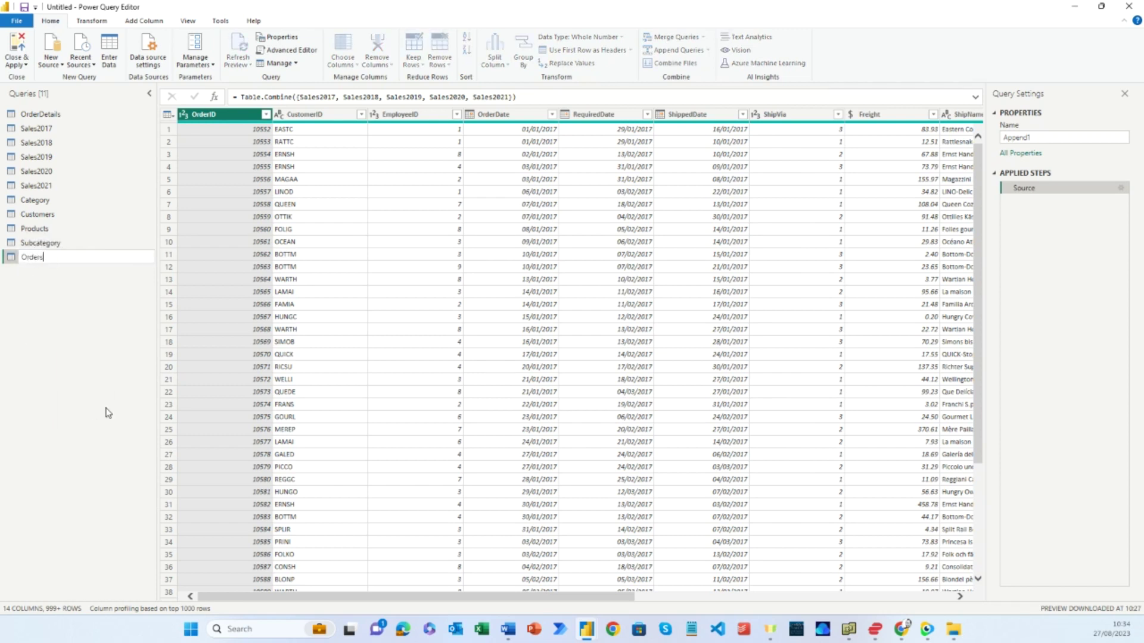
pyautogui.press('Return')
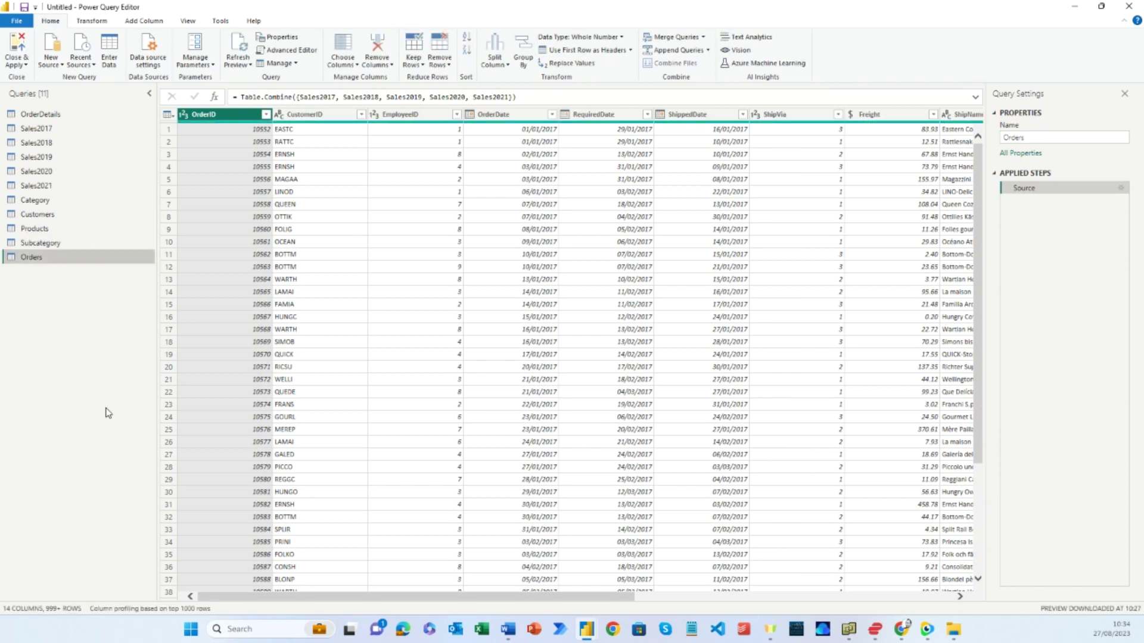
# Look through the Products, Subcategory and Category queries to examine how their tables relate.
pyautogui.click(46, 230)
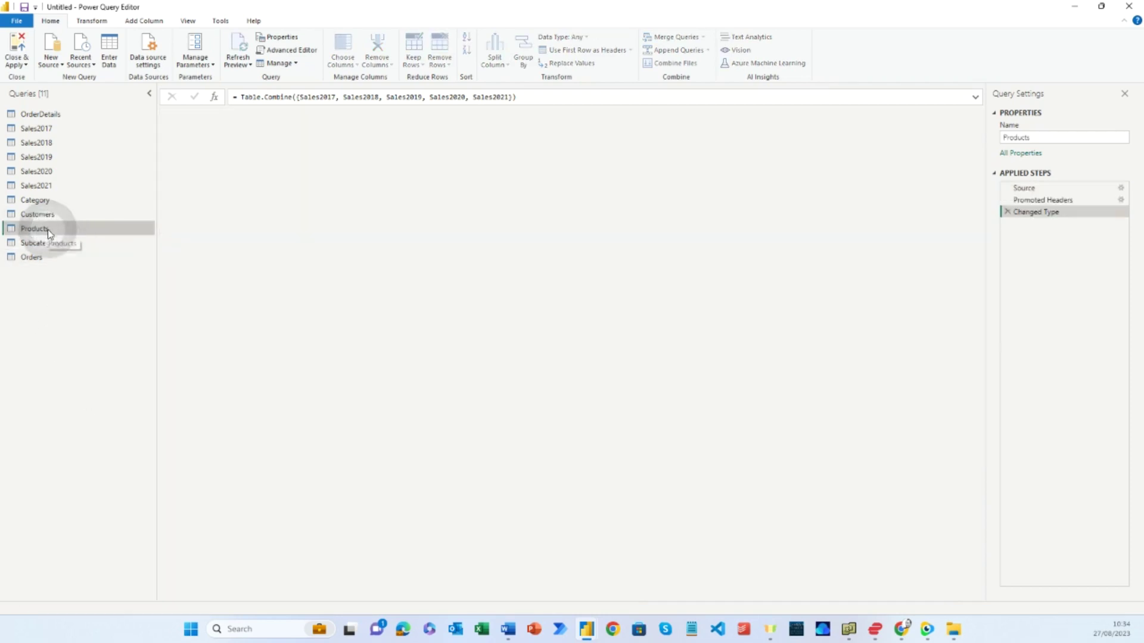
pyautogui.click(49, 243)
pyautogui.click(52, 200)
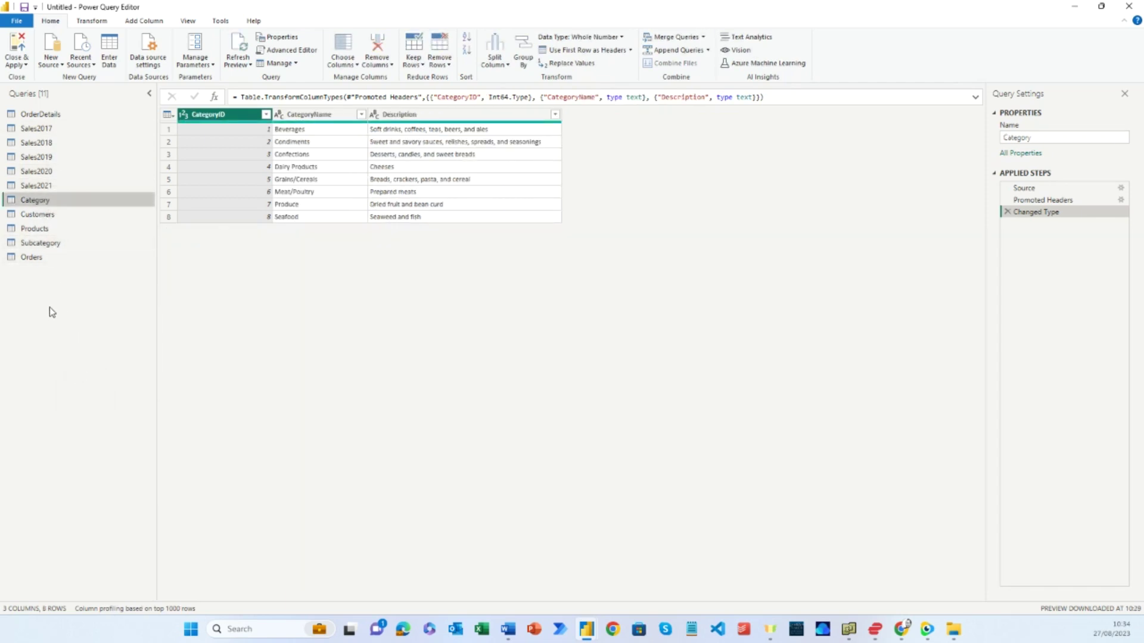
# Merge Products with Subcategory as a new query, matching on SubCategoryID with a Left Anti join.
pyautogui.click(35, 231)
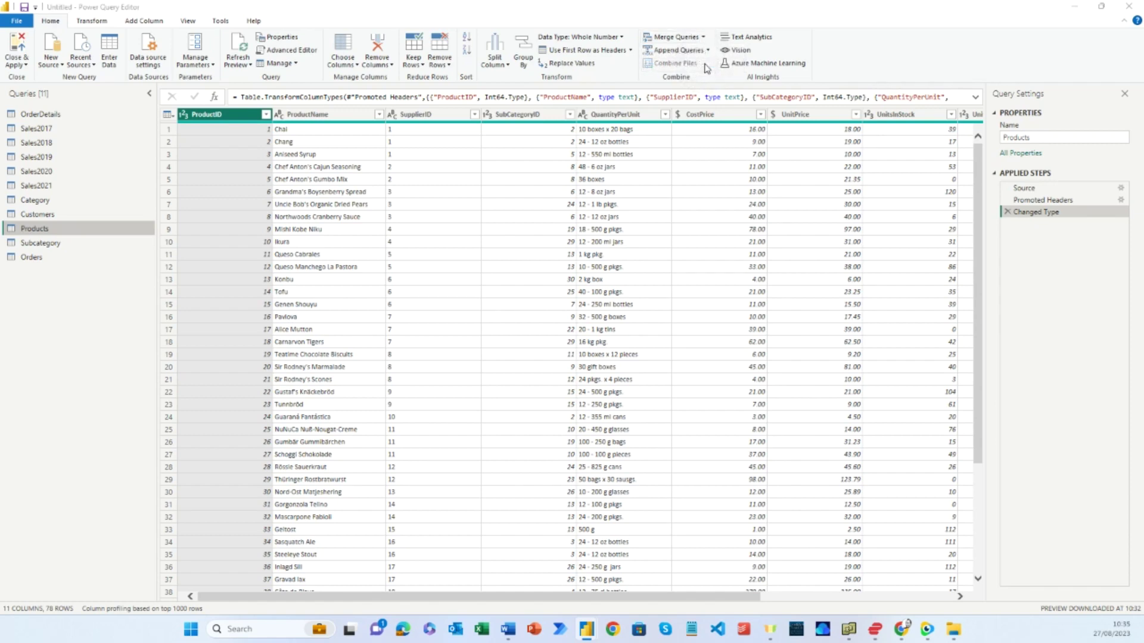
pyautogui.click(672, 37)
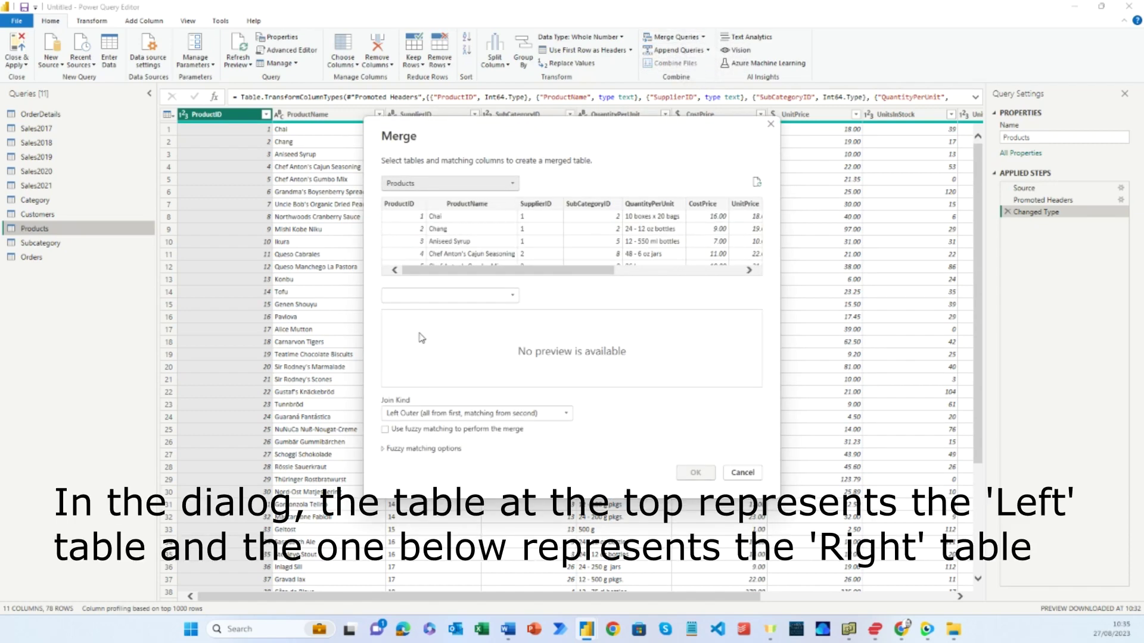
pyautogui.click(456, 296)
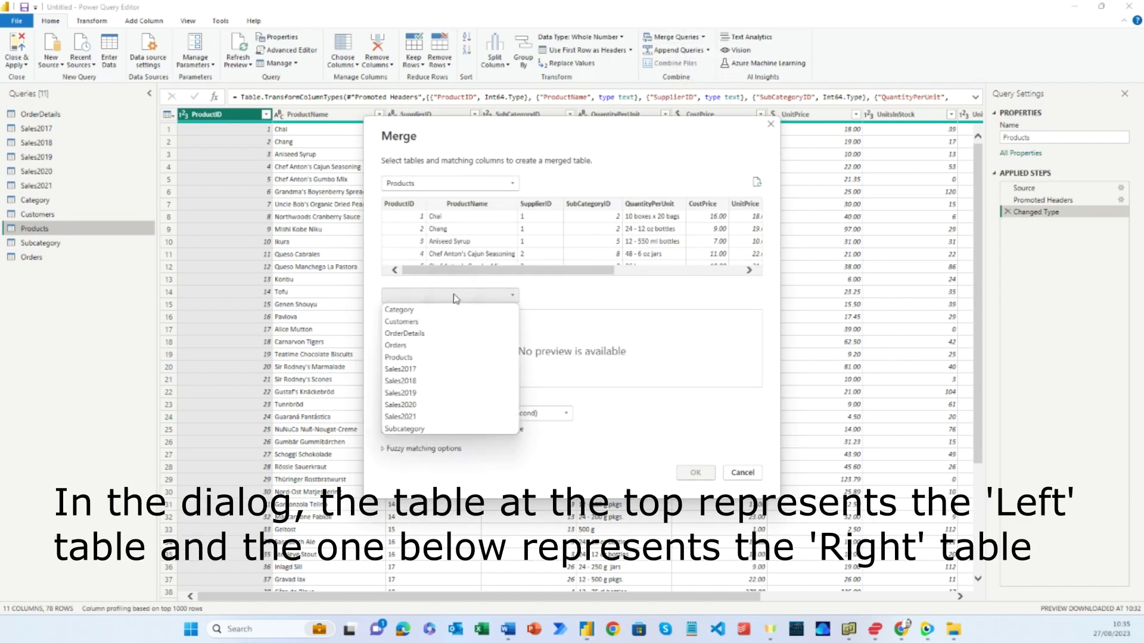
pyautogui.click(440, 430)
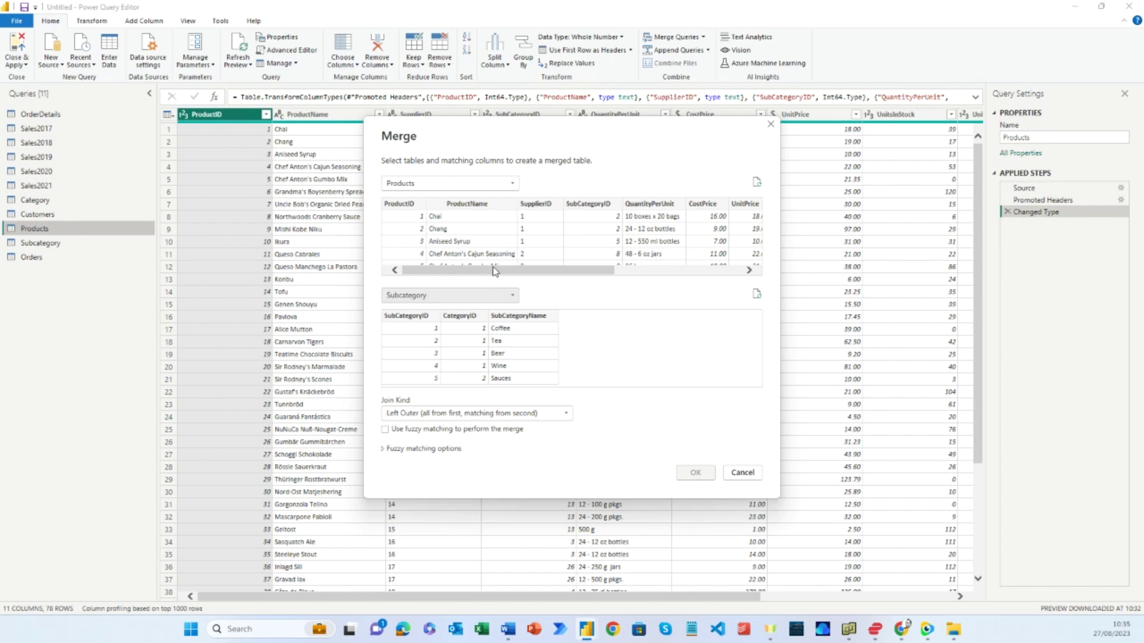
pyautogui.click(460, 317)
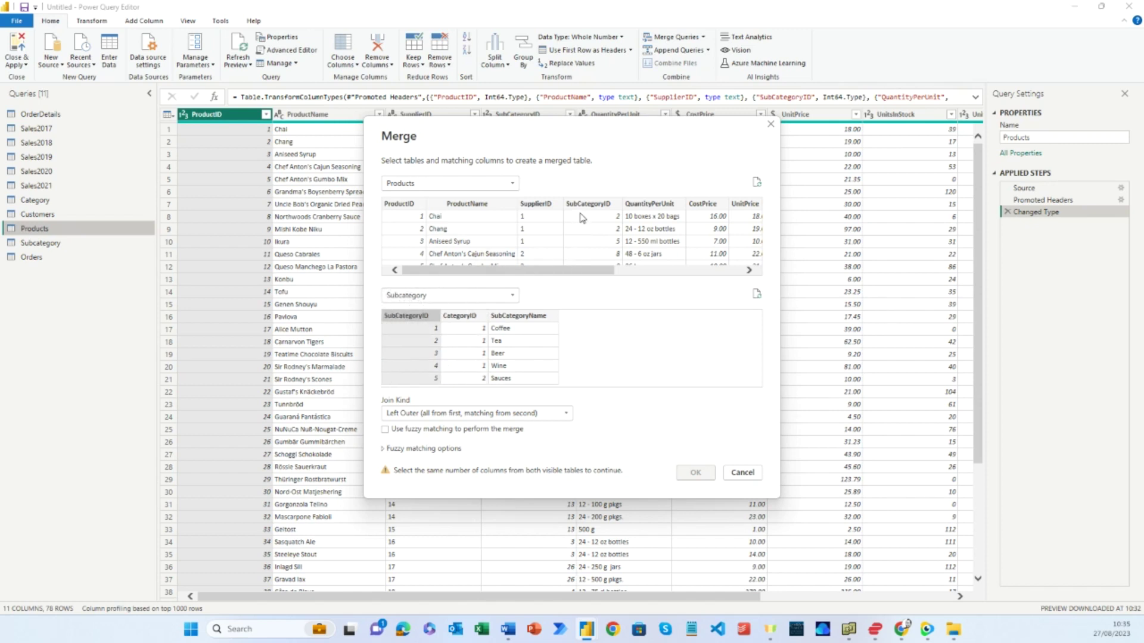
pyautogui.click(598, 204)
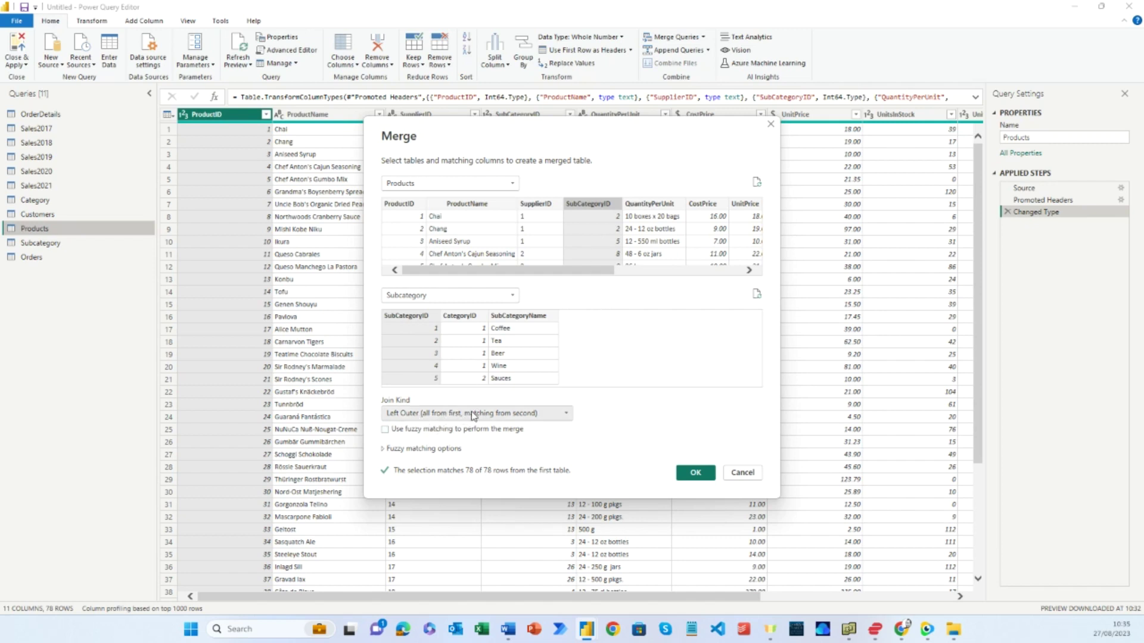
pyautogui.click(567, 414)
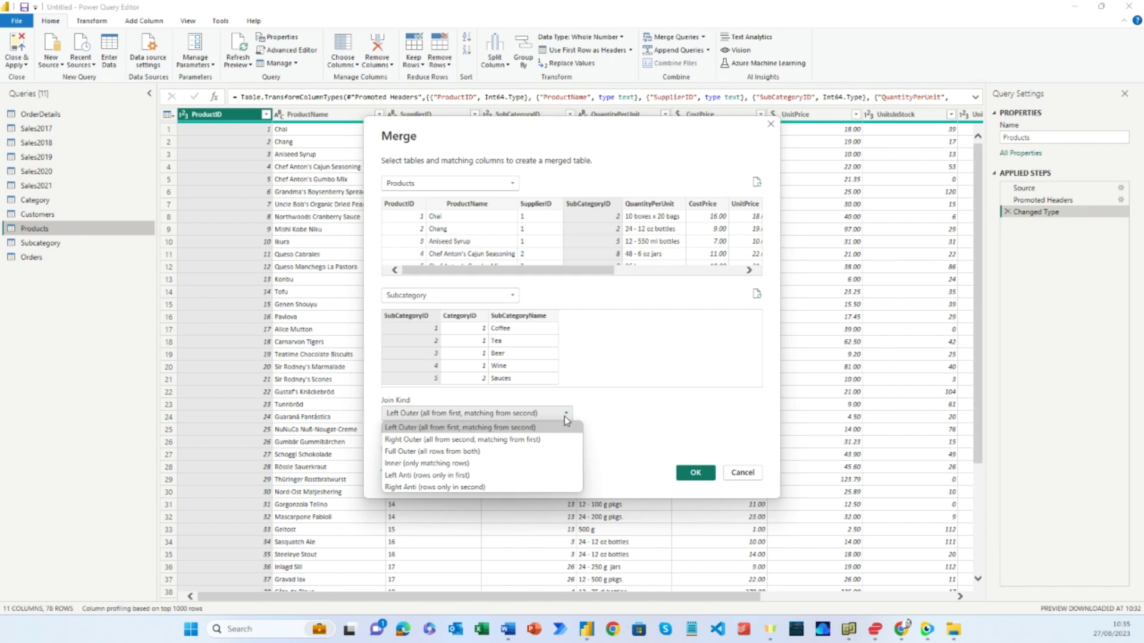
pyautogui.click(482, 476)
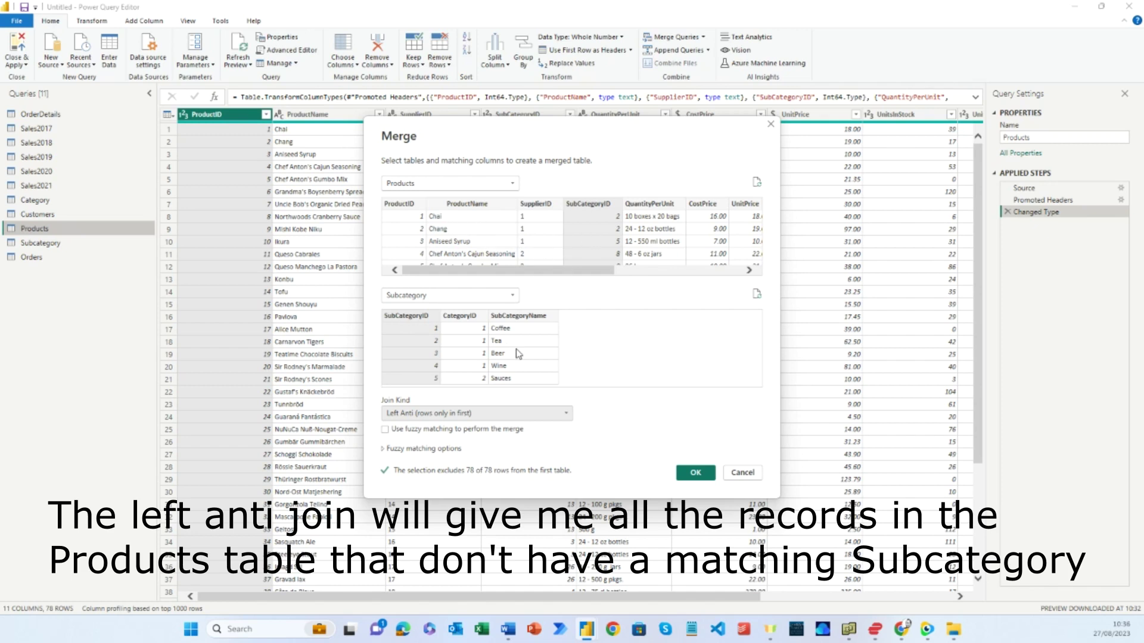
pyautogui.click(695, 473)
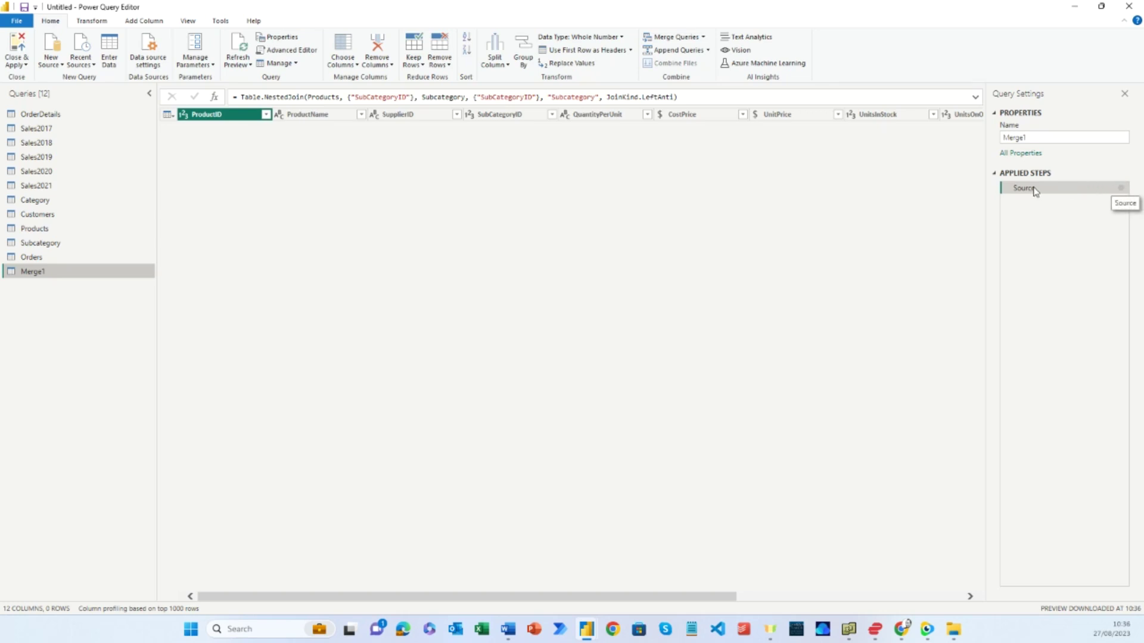
# Change the Merge1 query's join kind to Right Anti and look through the resulting row's columns.
pyautogui.click(1120, 188)
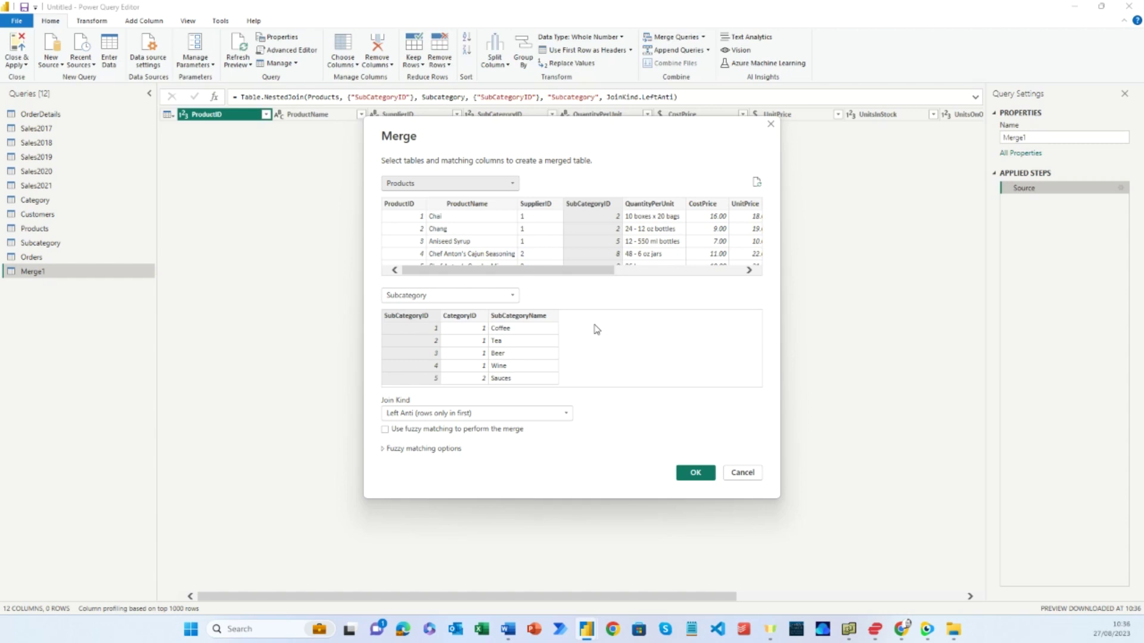
pyautogui.click(473, 414)
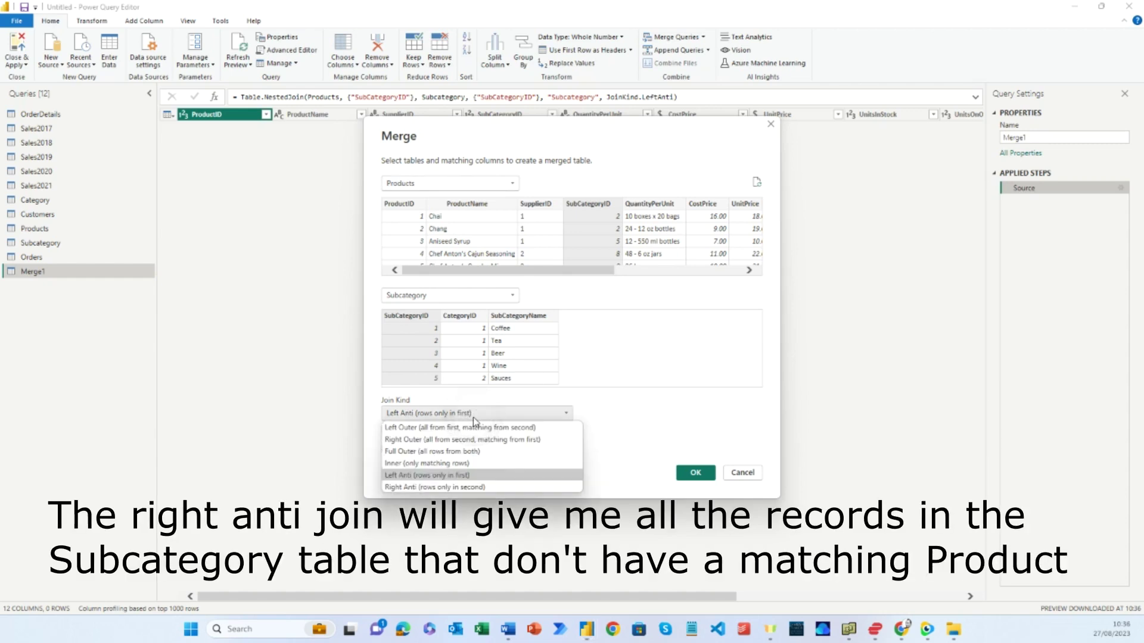
pyautogui.click(471, 488)
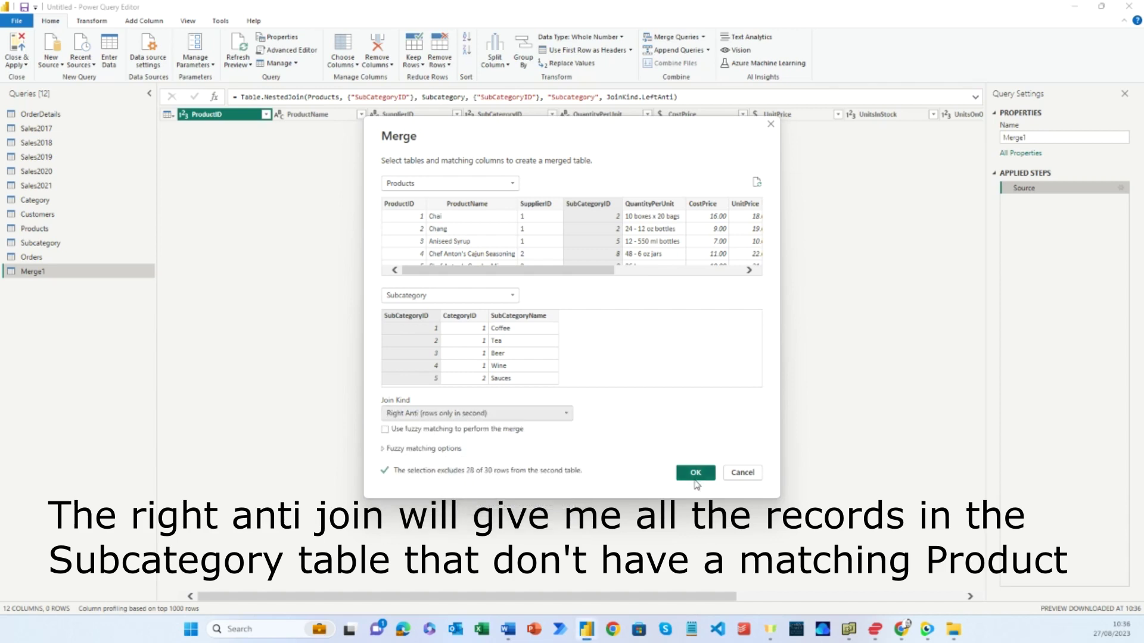
pyautogui.click(695, 476)
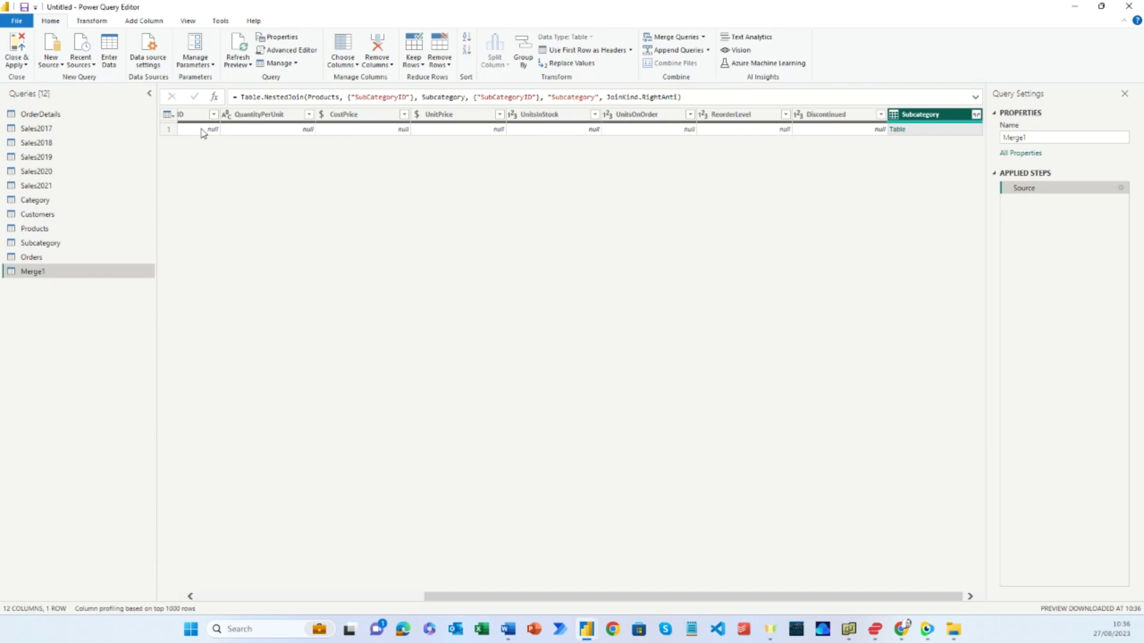
pyautogui.moveTo(476, 596); pyautogui.dragTo(449, 600)
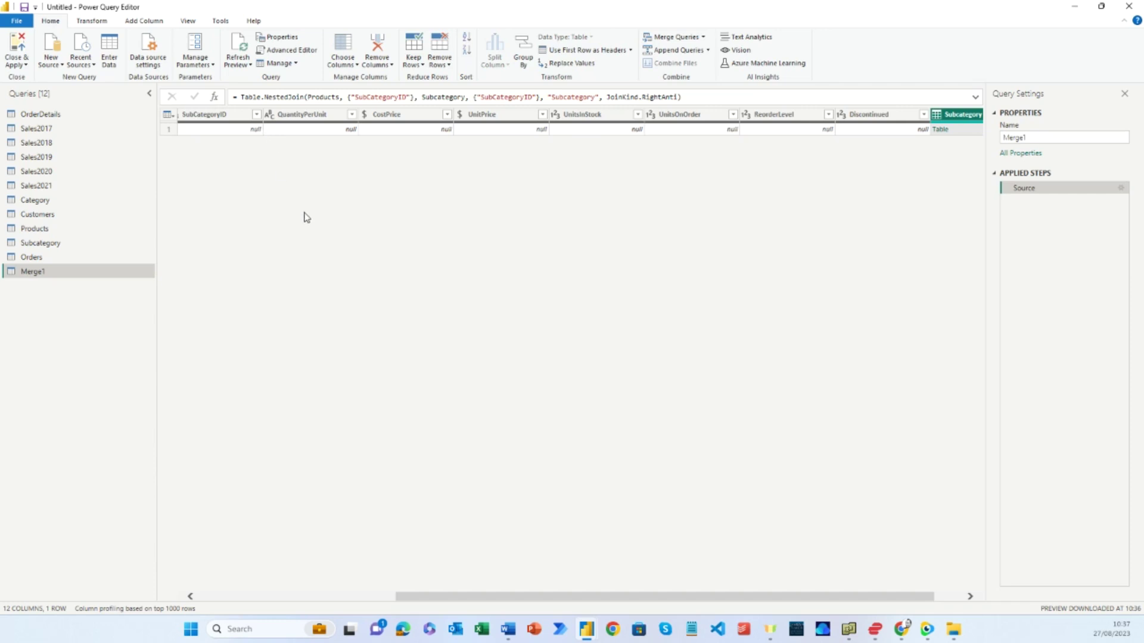
pyautogui.moveTo(523, 598); pyautogui.dragTo(648, 597)
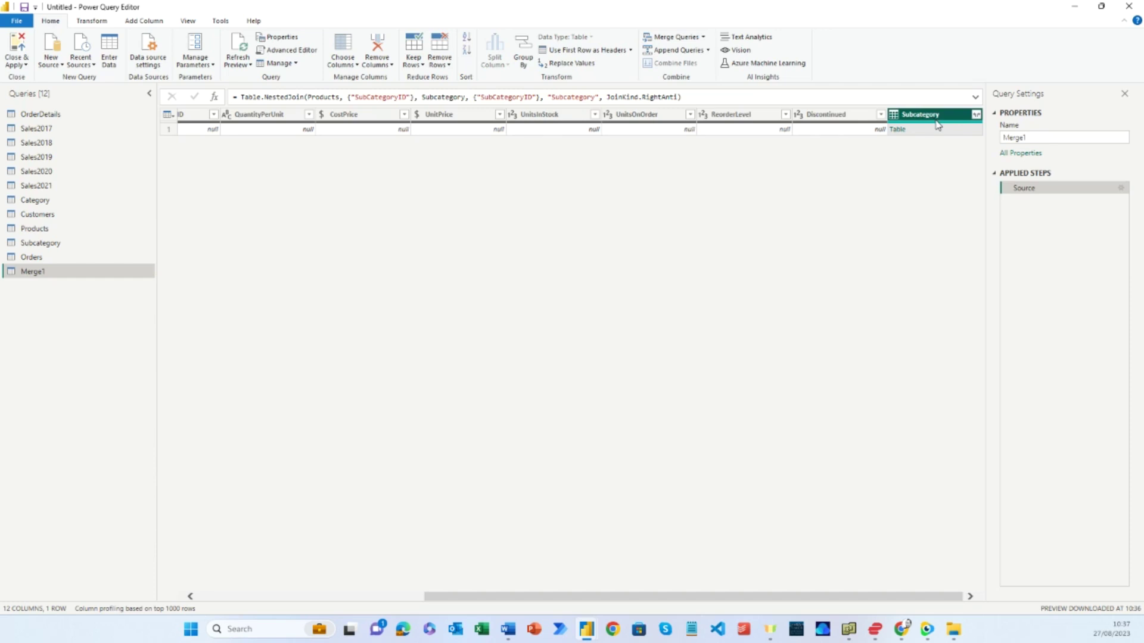
# Expand all Subcategory fields without the original column name as prefix, inspect the rows, and delete the expansion from the applied steps.
pyautogui.click(976, 115)
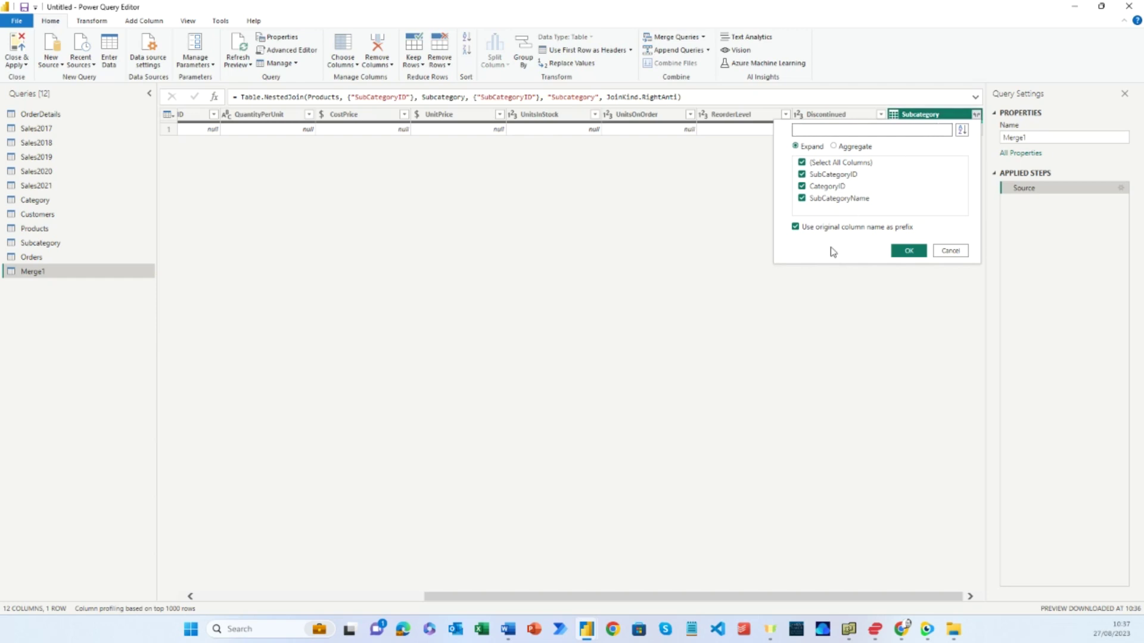
pyautogui.click(796, 228)
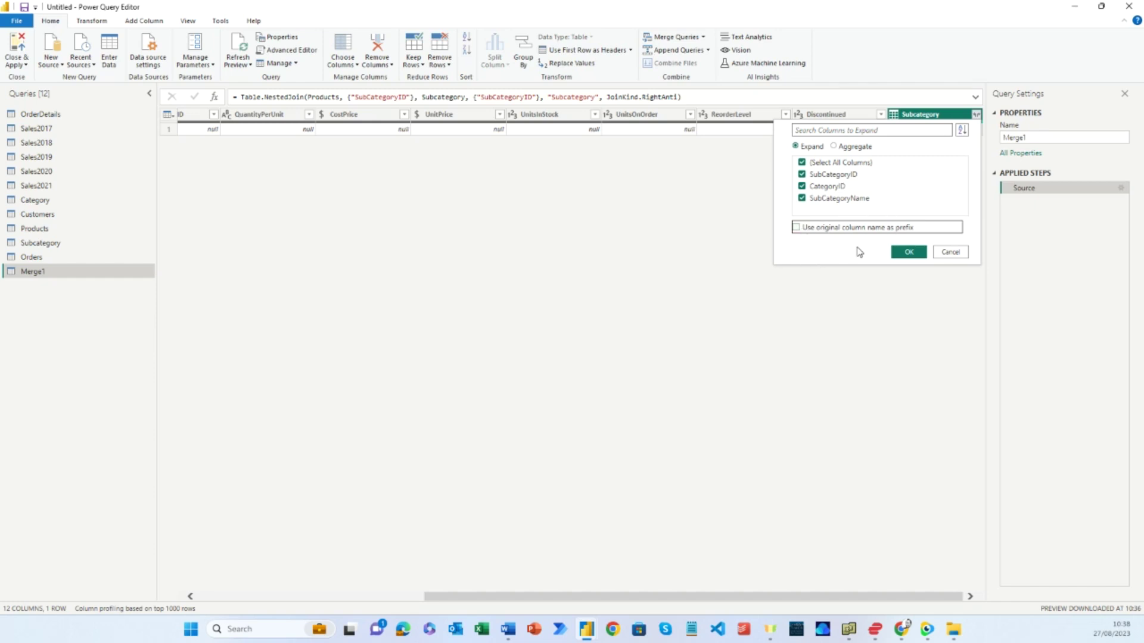
pyautogui.click(917, 253)
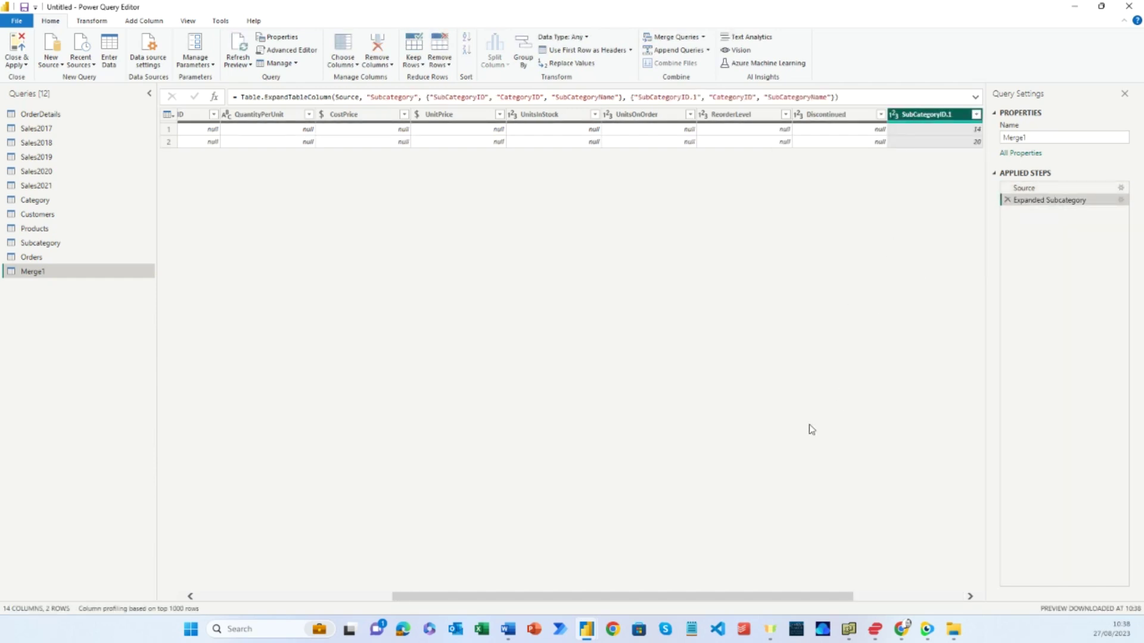
pyautogui.moveTo(753, 597); pyautogui.dragTo(906, 598)
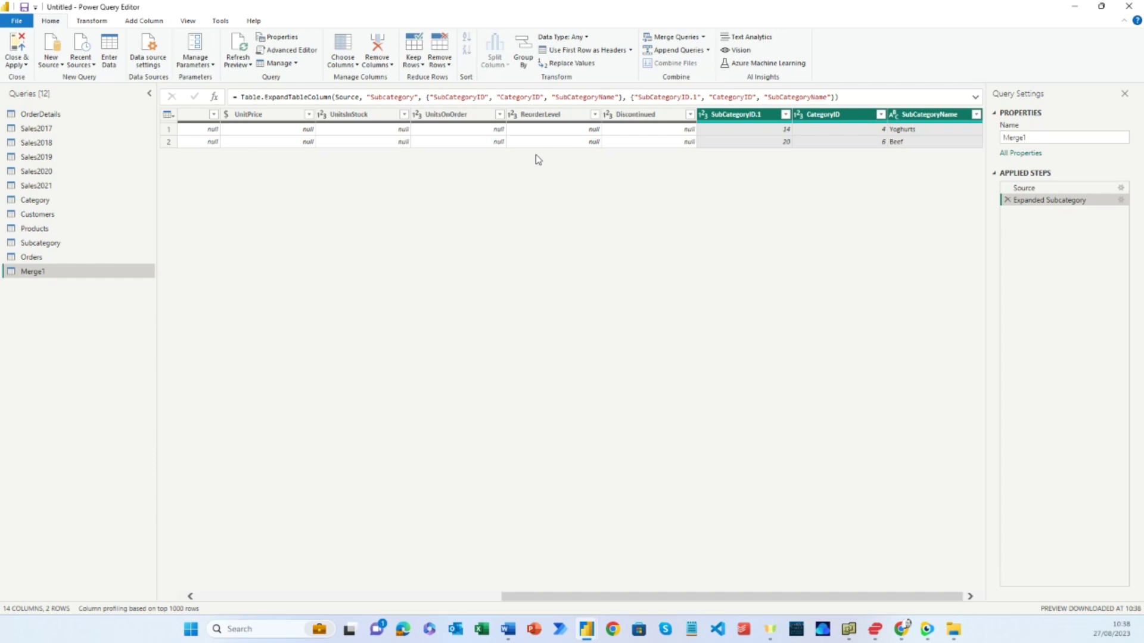
pyautogui.moveTo(750, 125)
pyautogui.click(1008, 200)
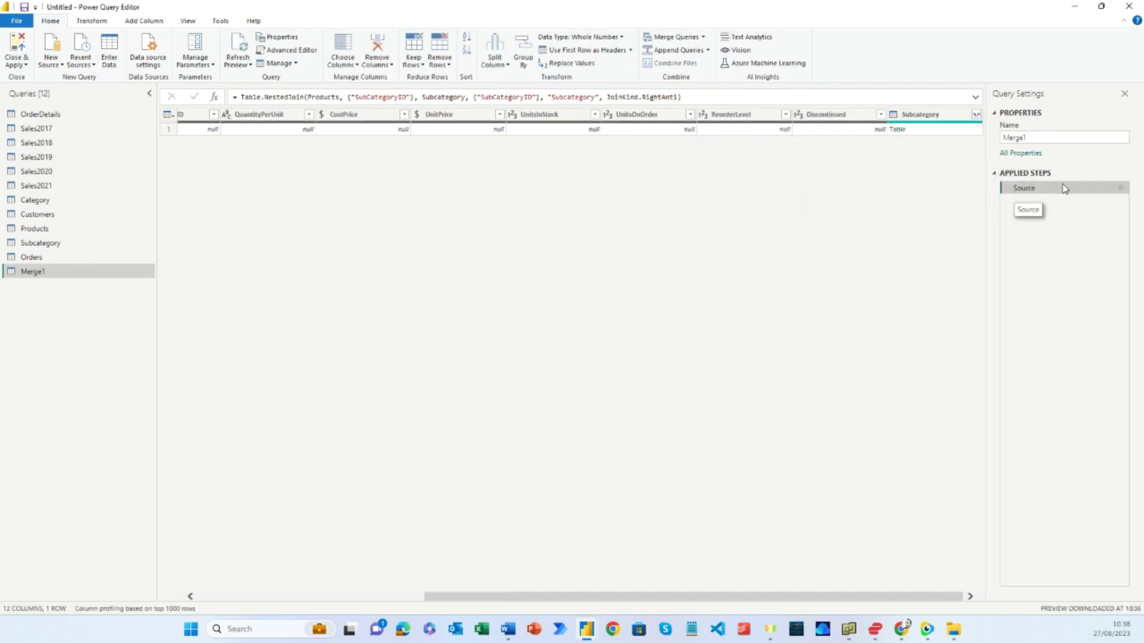
# Edit the source step of Merge1 to use a Right Outer join.
pyautogui.click(1121, 188)
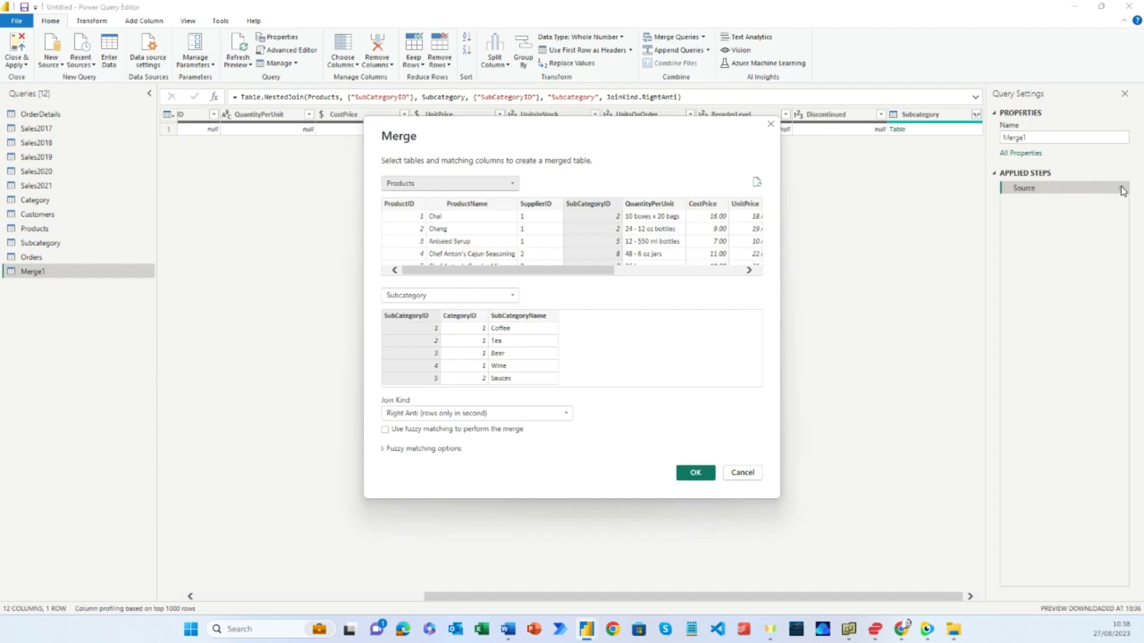
pyautogui.click(469, 416)
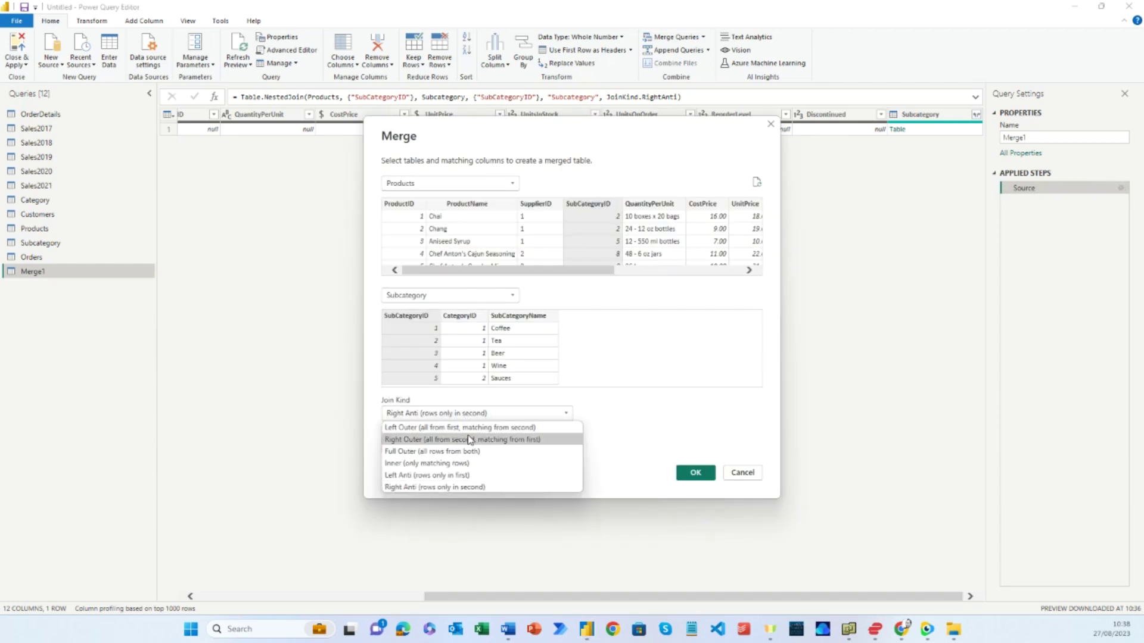
pyautogui.click(468, 441)
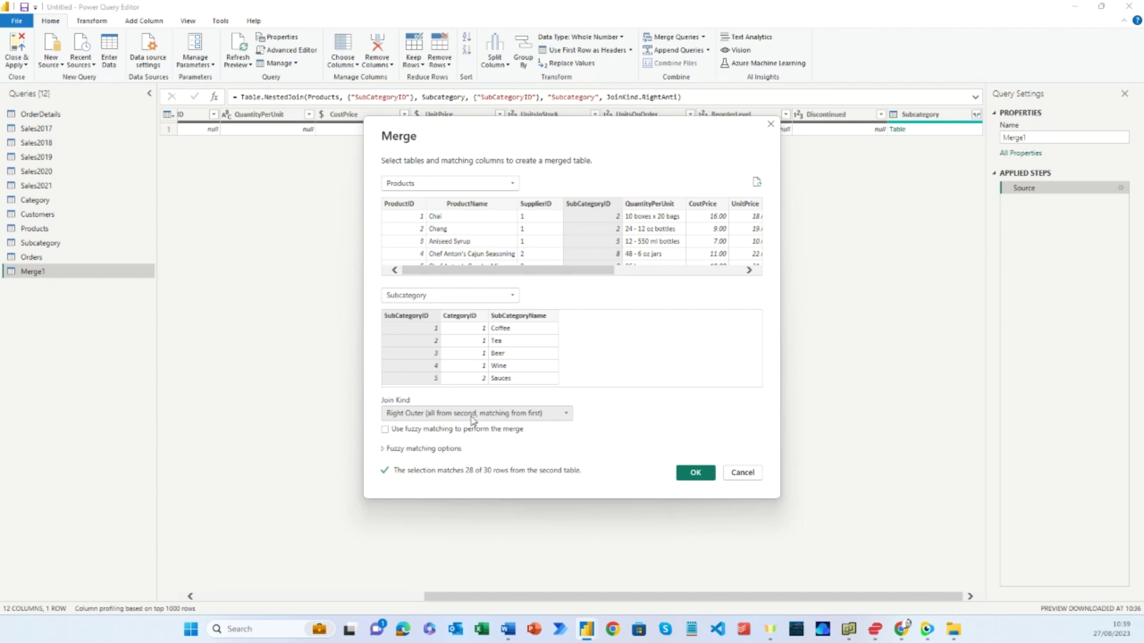
pyautogui.click(700, 474)
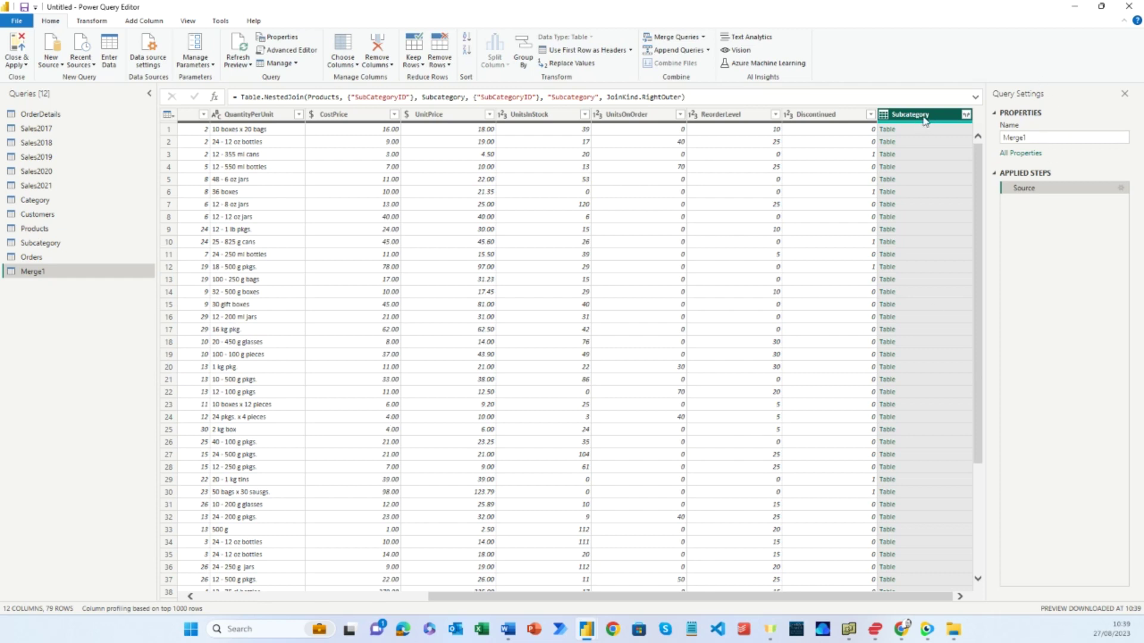
# Expand SubCategoryID, CategoryID and SubCategoryName from the Subcategory column without a prefix, and compare the two SubCategoryID columns.
pyautogui.click(967, 115)
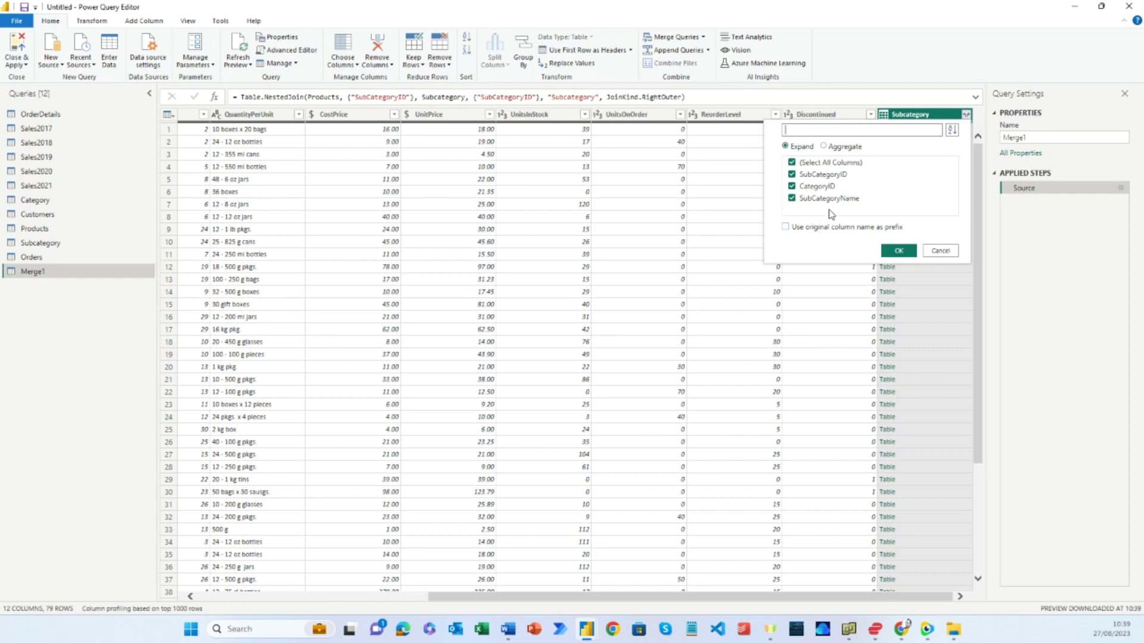
pyautogui.click(900, 252)
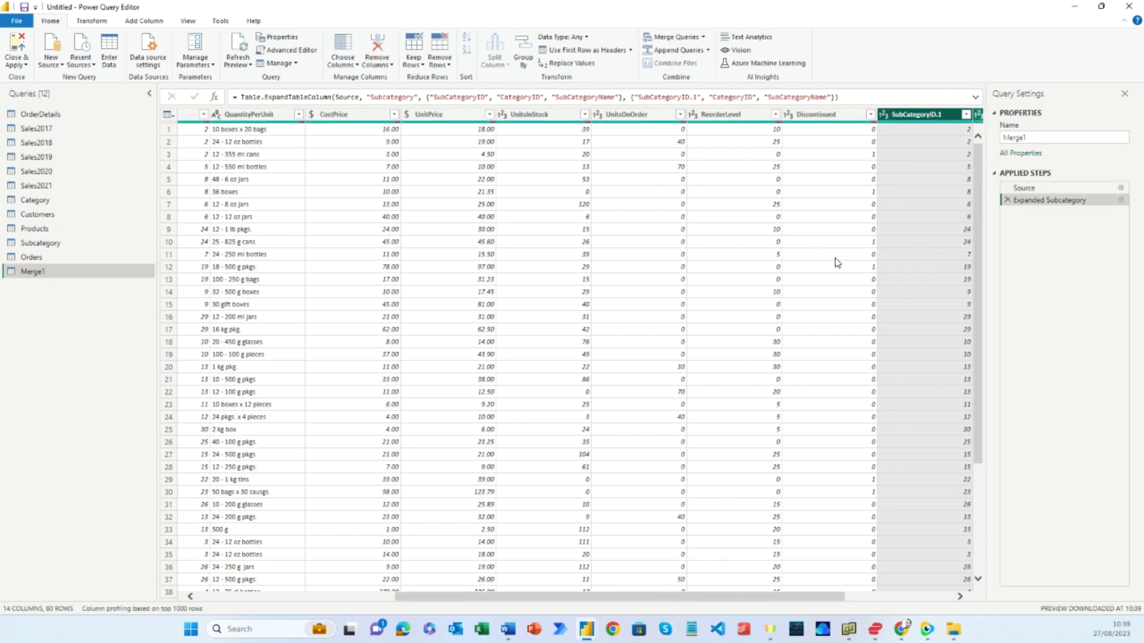
pyautogui.moveTo(705, 596); pyautogui.dragTo(455, 606)
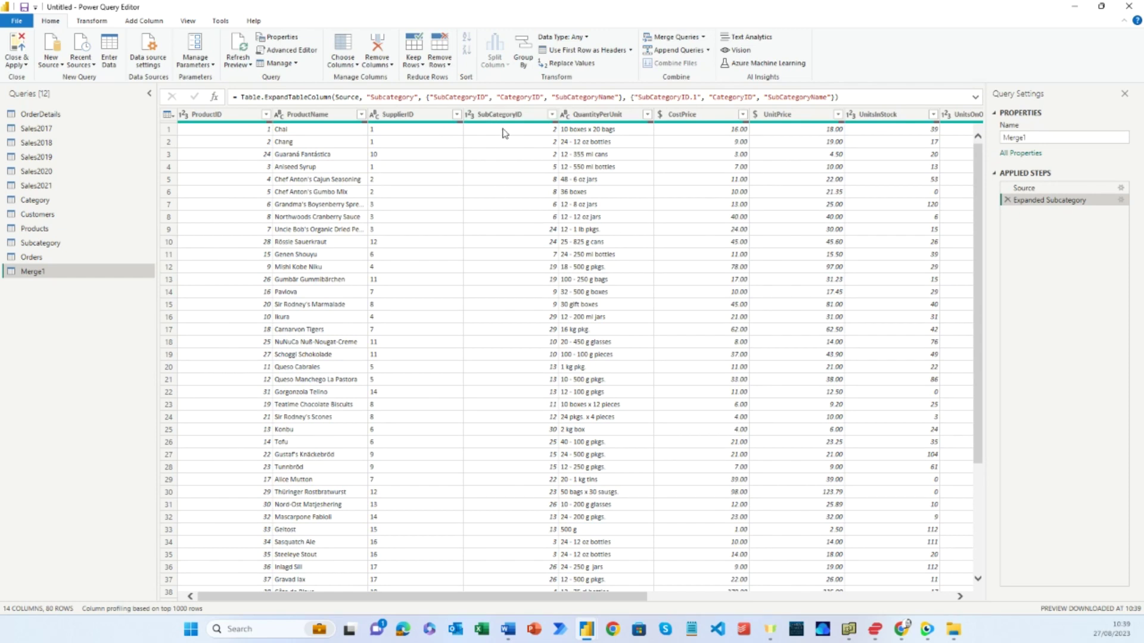
pyautogui.moveTo(517, 595); pyautogui.dragTo(541, 596)
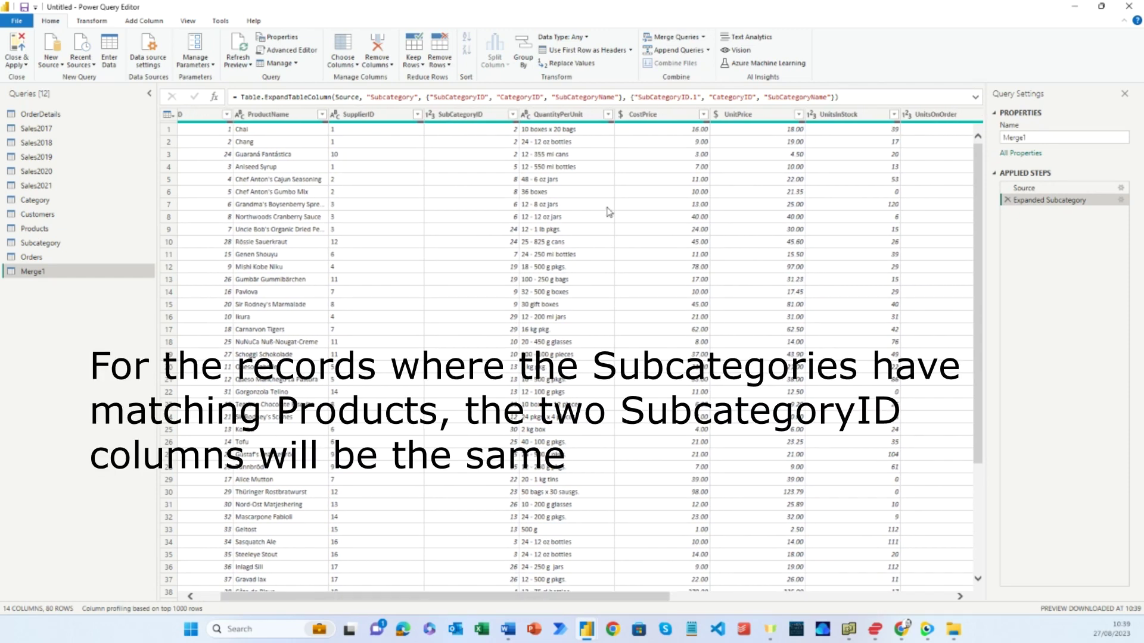
pyautogui.moveTo(464, 597); pyautogui.dragTo(753, 611)
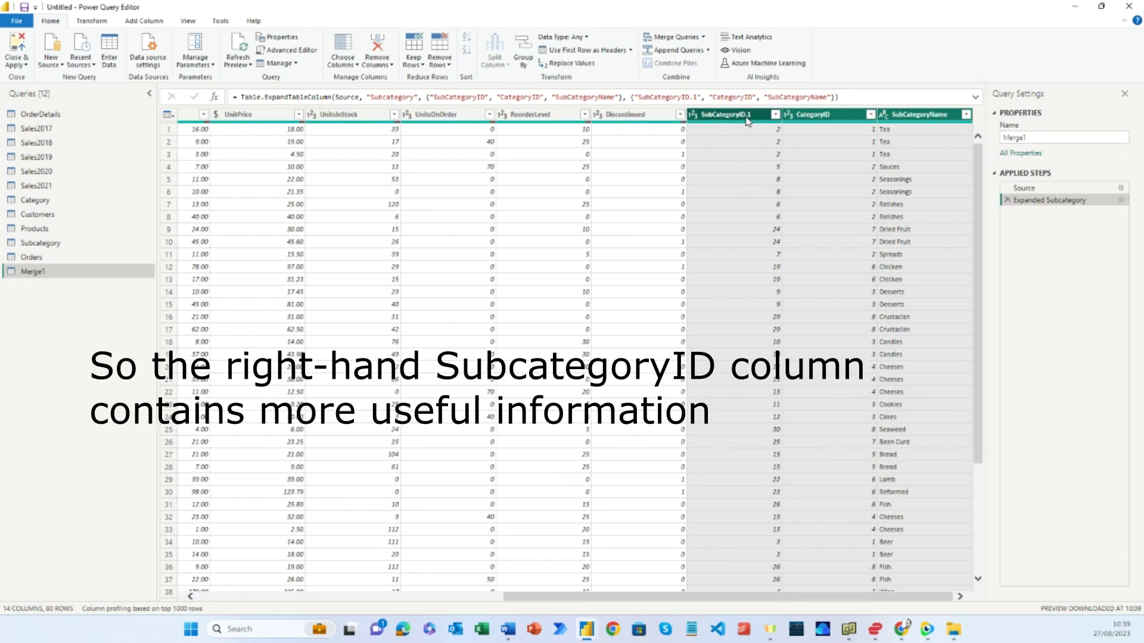
# Remove the original SubCategoryID column that came from the Products table.
pyautogui.moveTo(758, 597); pyautogui.dragTo(427, 597)
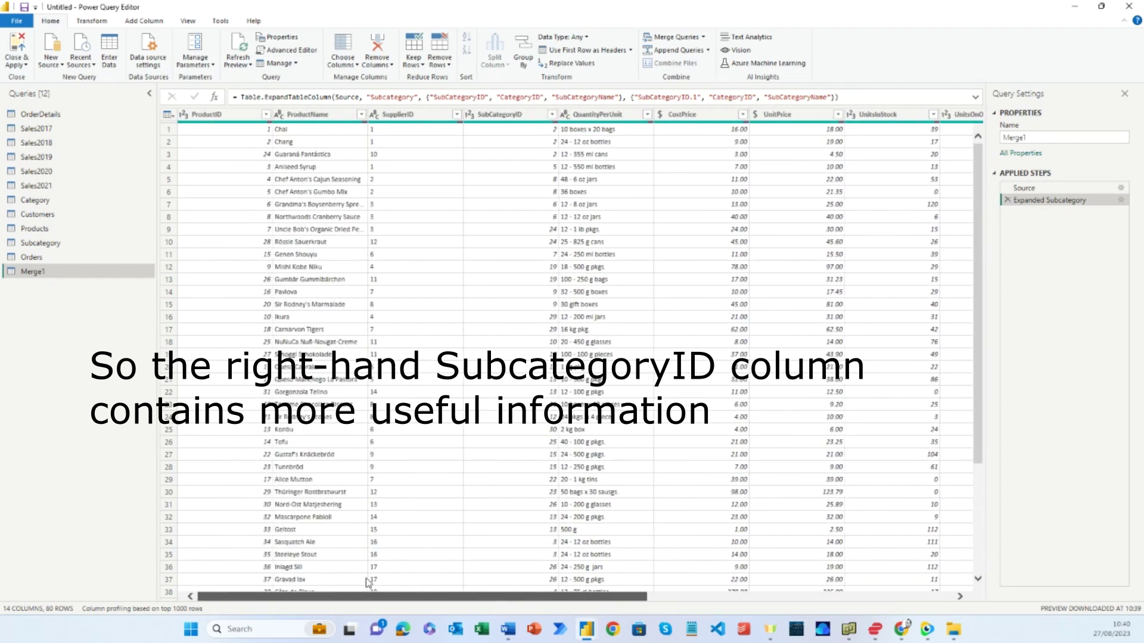
pyautogui.click(512, 115)
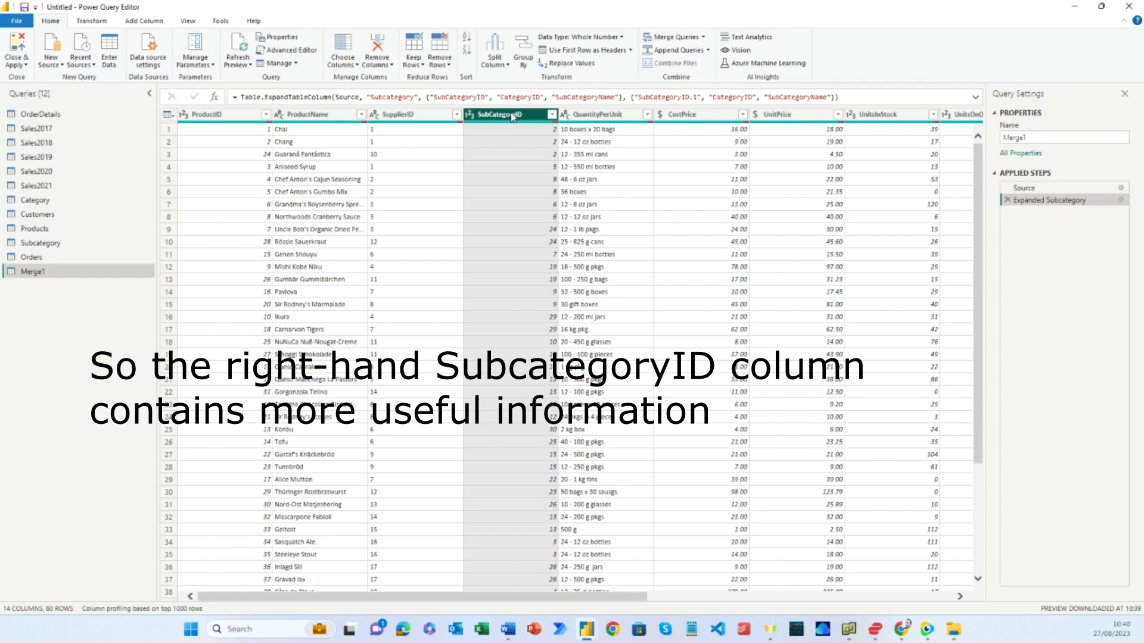
pyautogui.rightClick(513, 117)
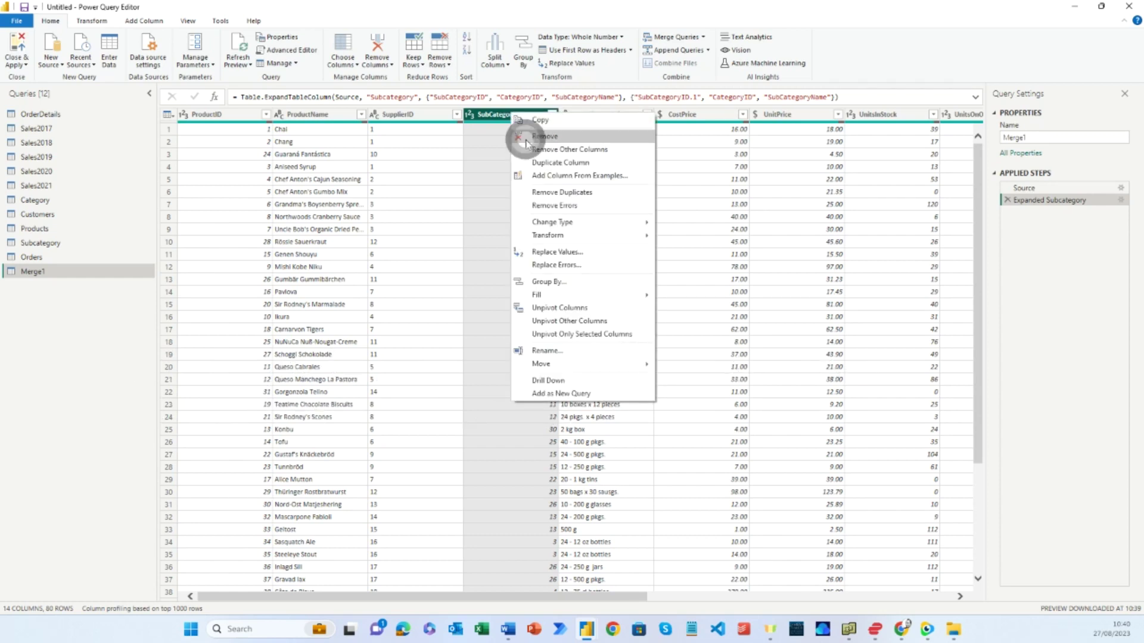
pyautogui.click(523, 136)
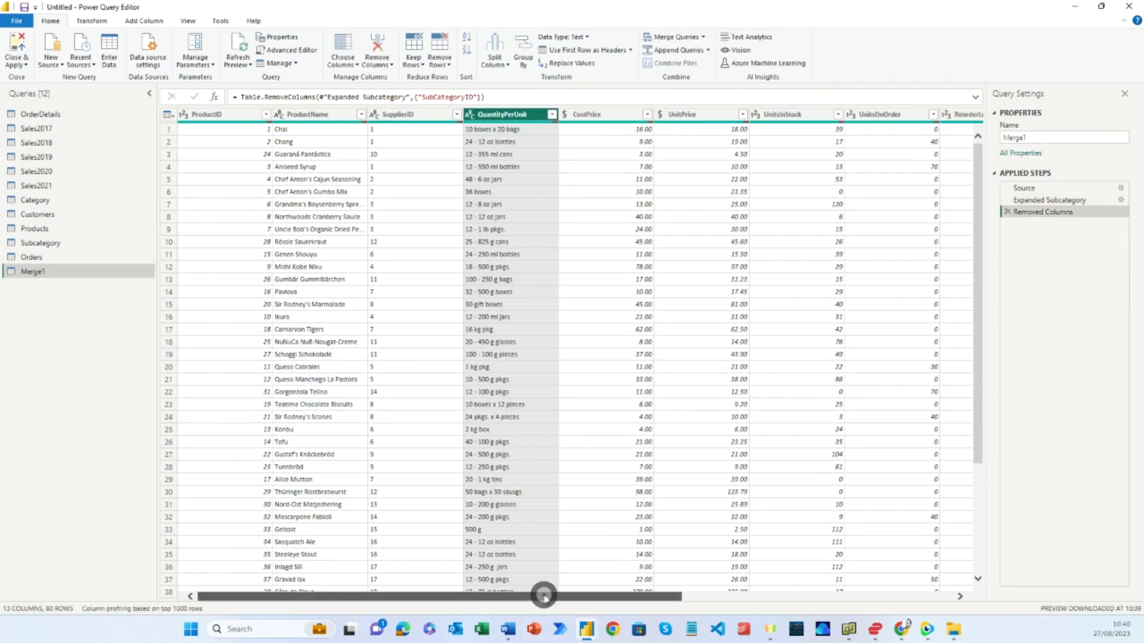
# Rename the SubCategoryID.1 column as SubCategoryID.
pyautogui.moveTo(545, 595); pyautogui.dragTo(817, 596)
pyautogui.doubleClick(733, 114)
pyautogui.click(755, 118)
pyautogui.click(780, 174)
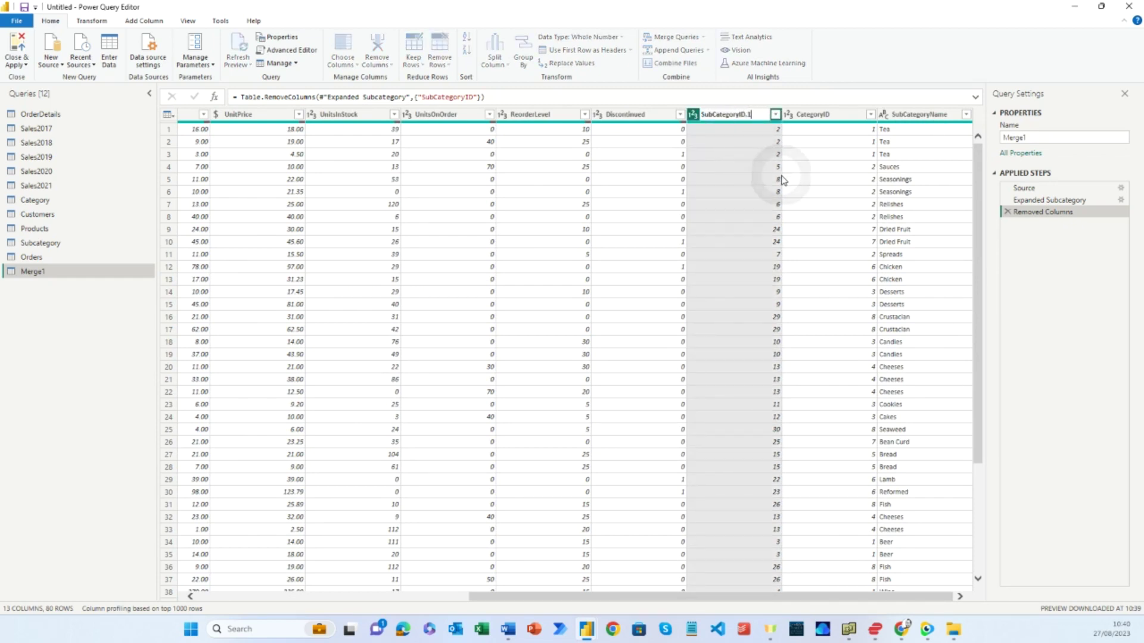
pyautogui.press('Return')
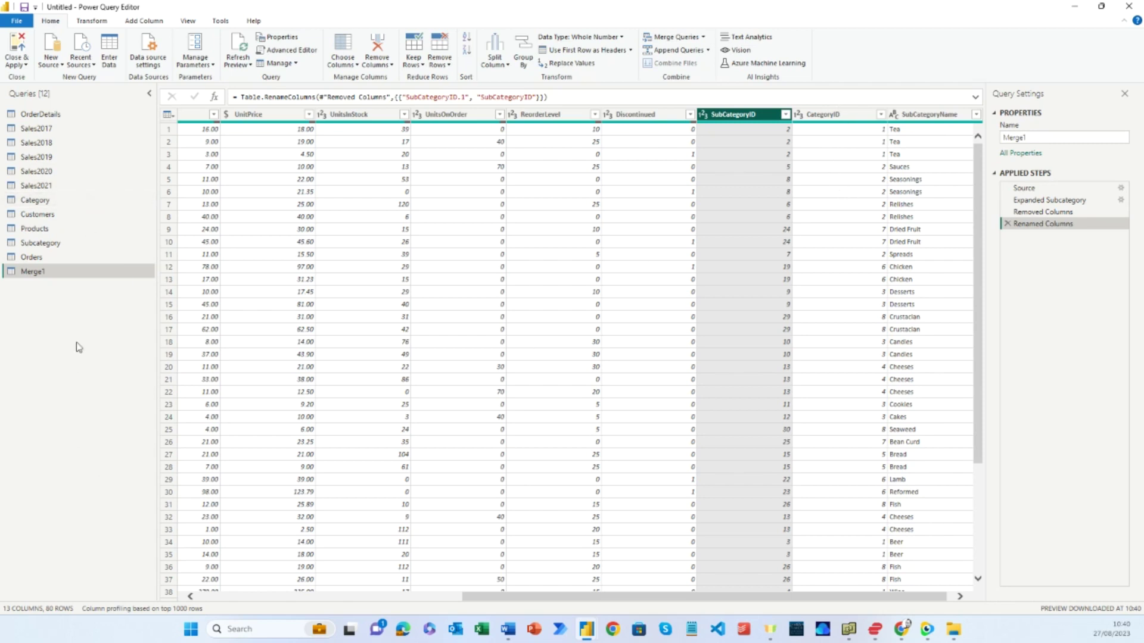
# Merge Merge1 with the Category table as a new query, matching on CategoryID with an Inner join.
pyautogui.click(33, 273)
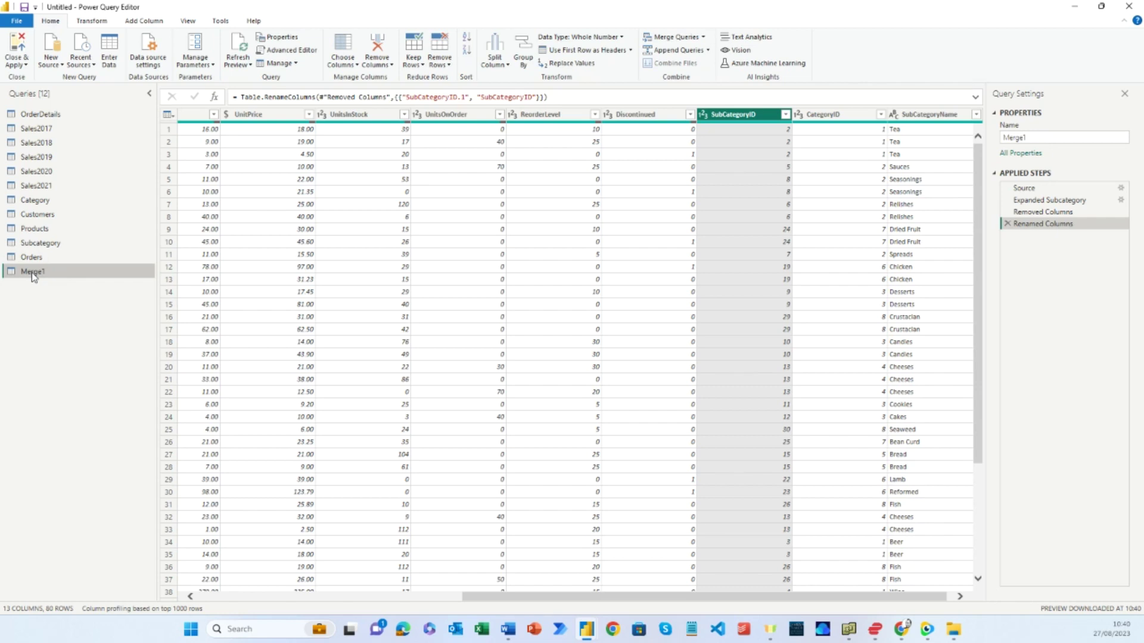
pyautogui.click(704, 37)
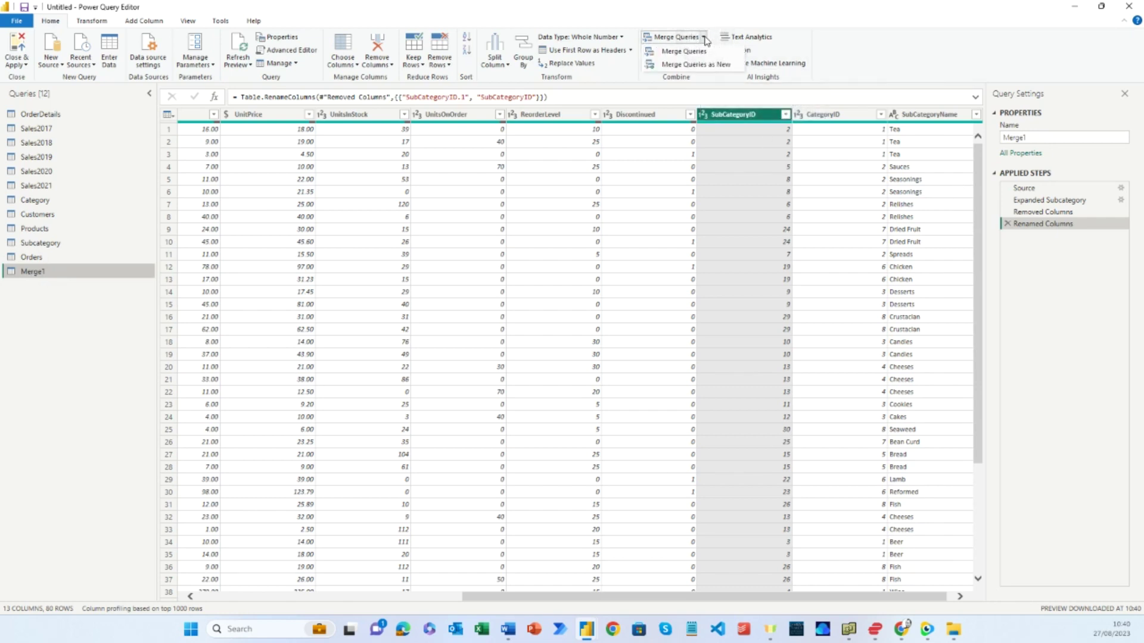
pyautogui.click(697, 52)
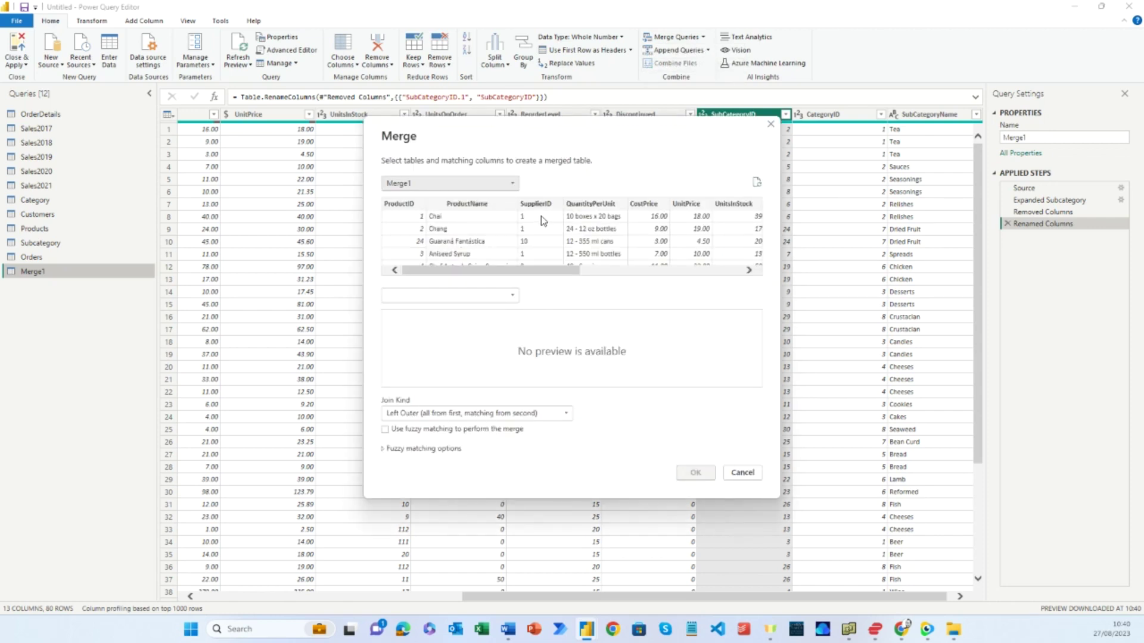
pyautogui.click(513, 296)
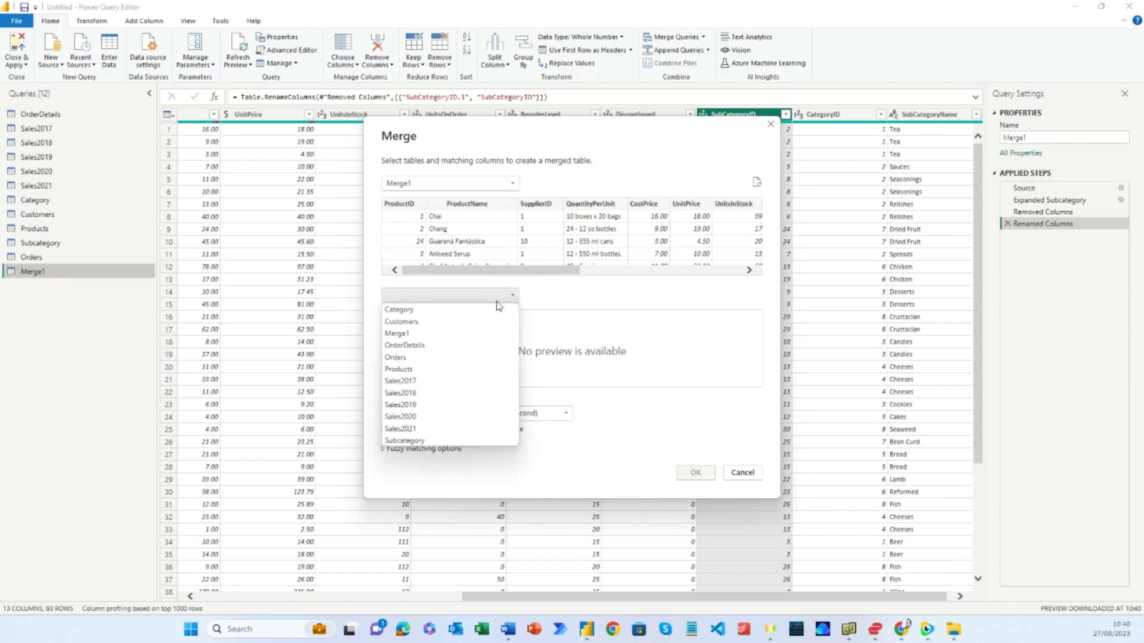
pyautogui.click(471, 310)
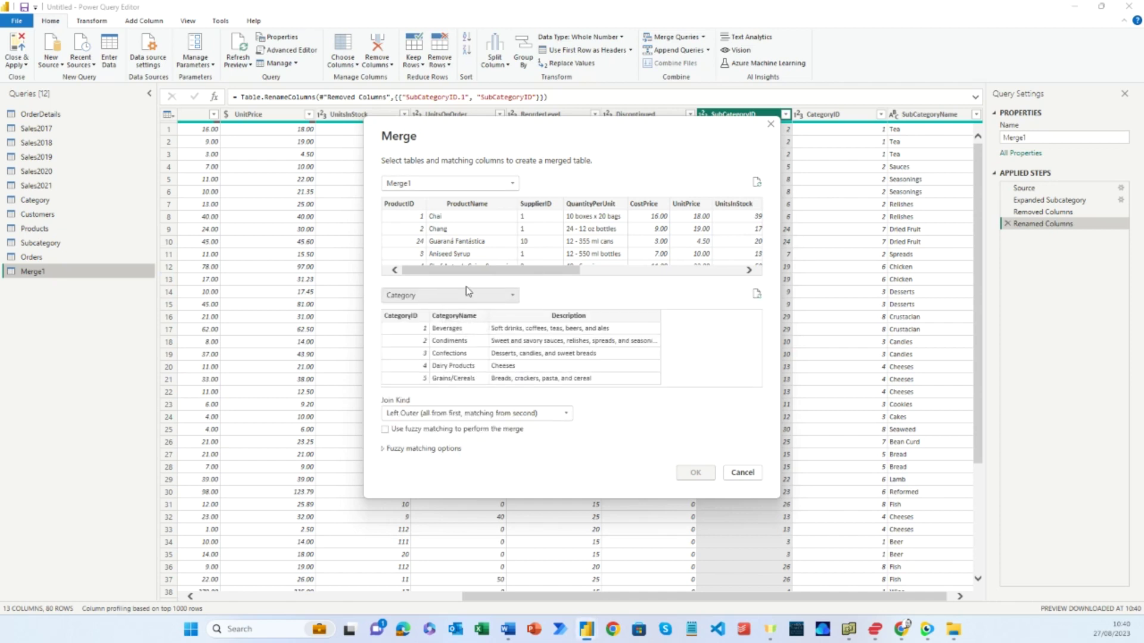
pyautogui.click(398, 317)
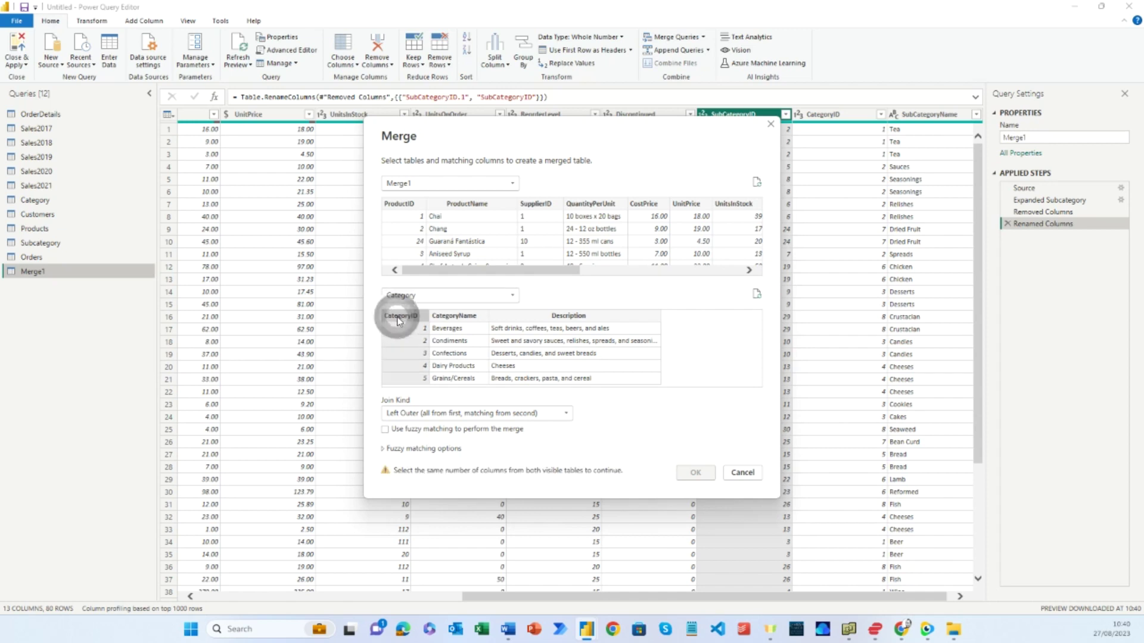
pyautogui.moveTo(479, 271); pyautogui.dragTo(697, 275)
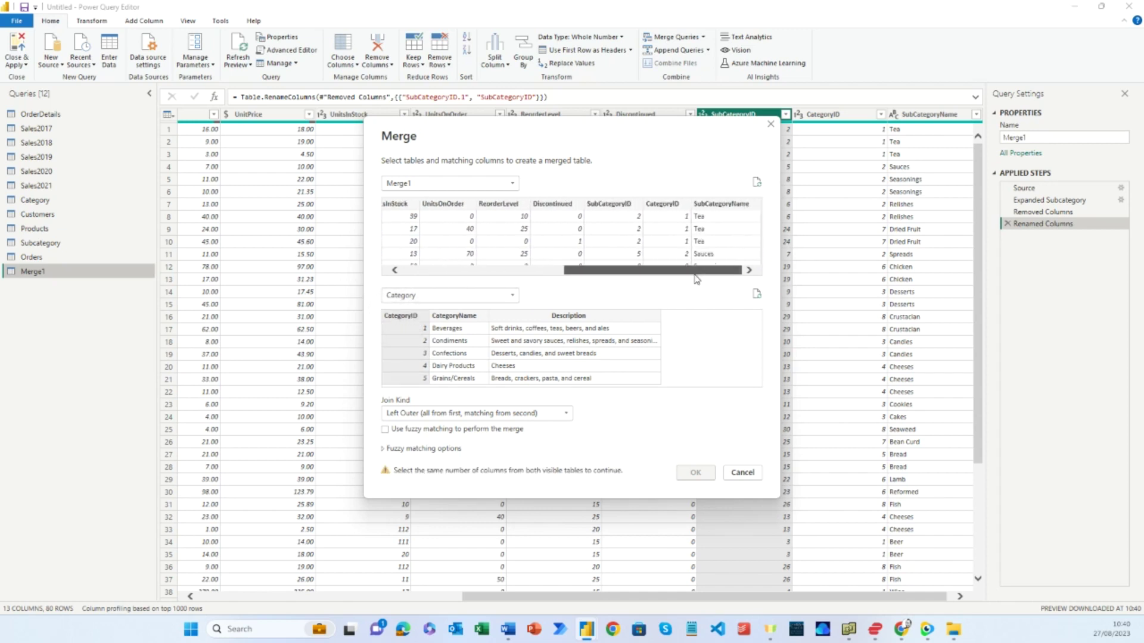
pyautogui.click(663, 204)
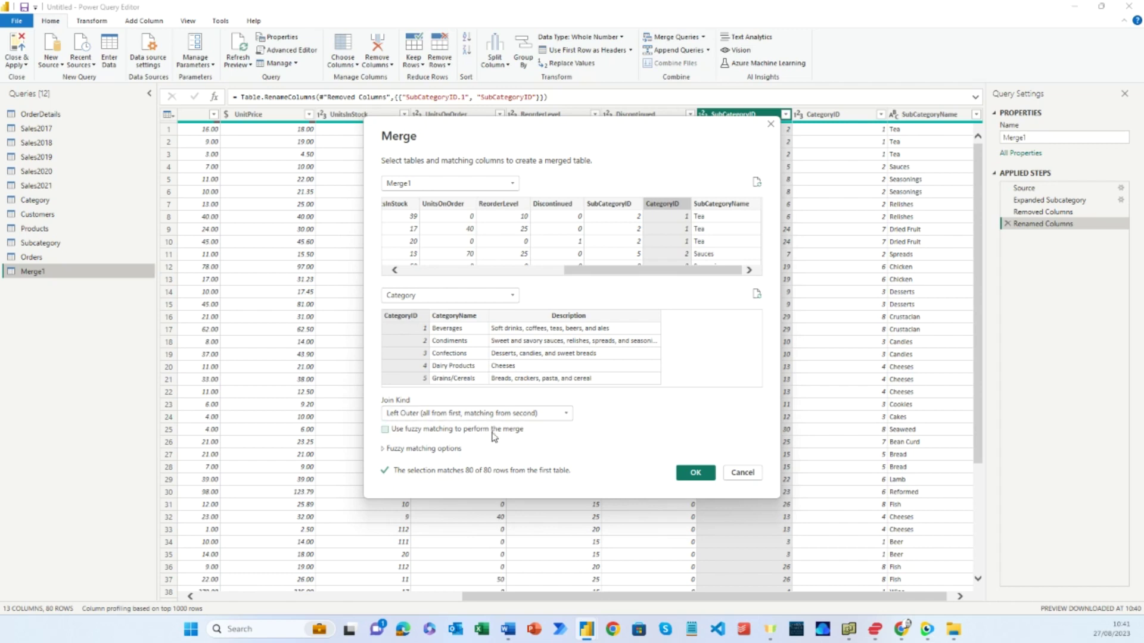
pyautogui.click(464, 415)
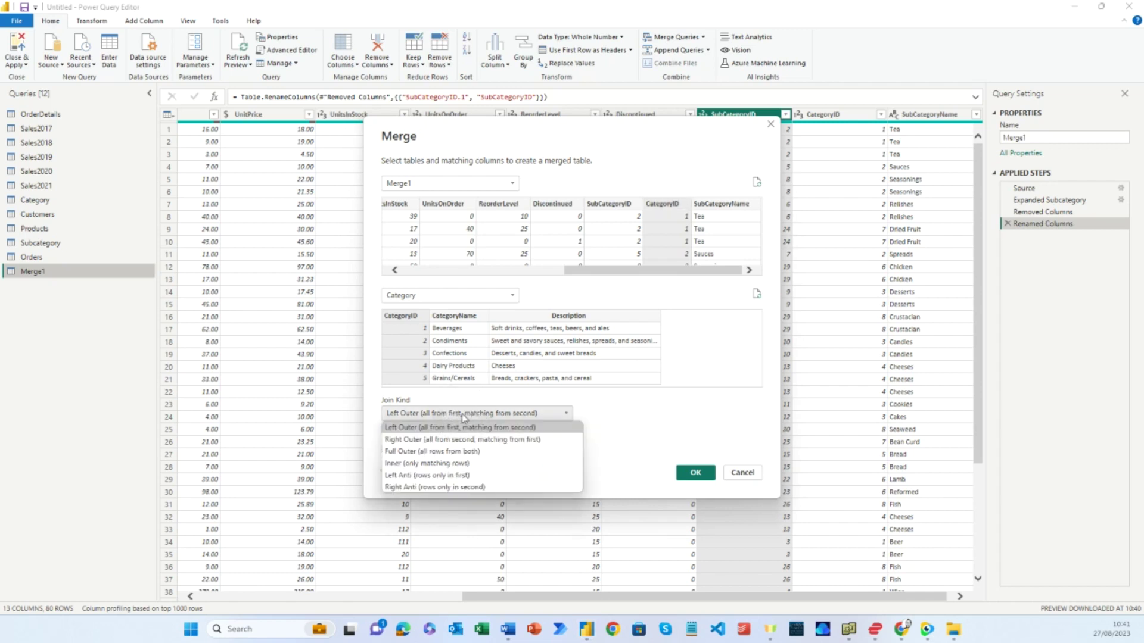
pyautogui.click(458, 463)
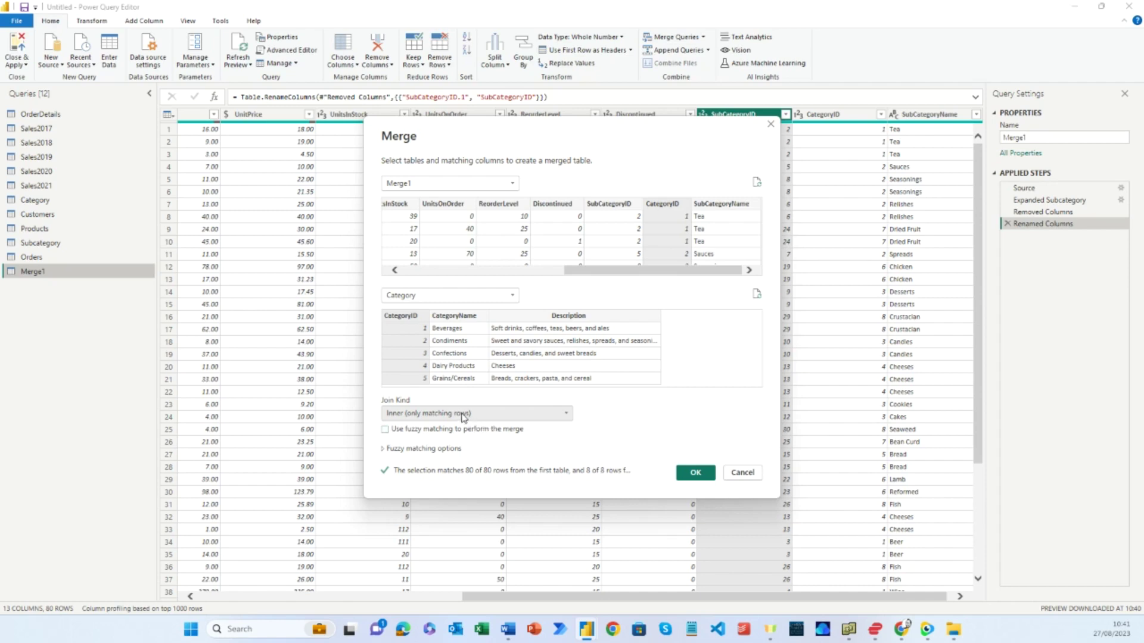
pyautogui.click(694, 473)
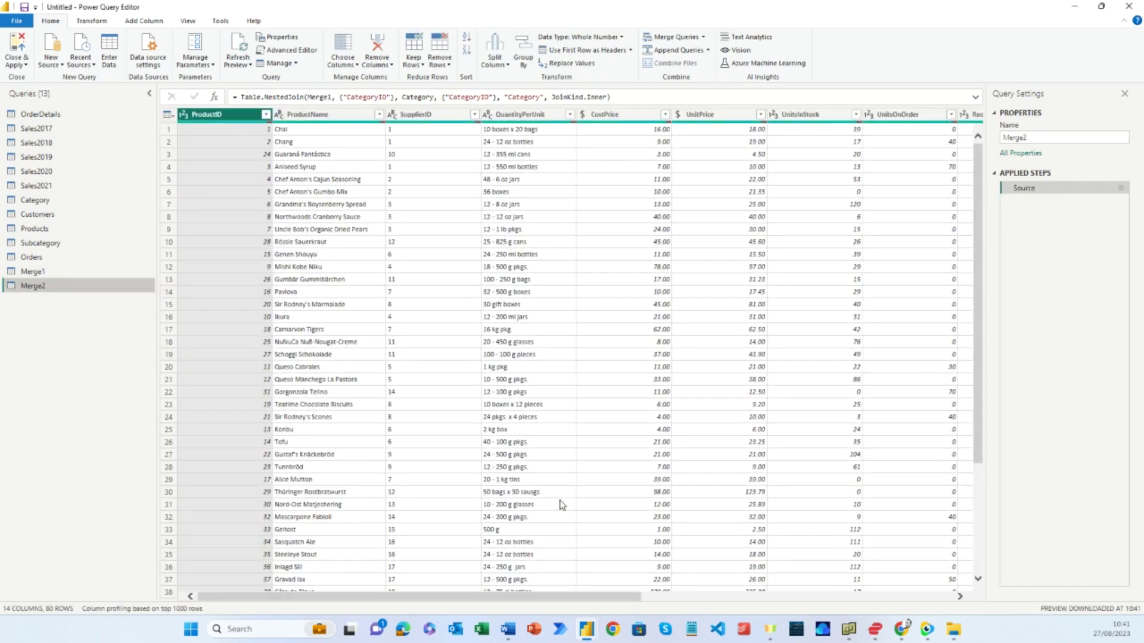
# Expand only CategoryName and Description from the Category column, leaving out CategoryID and the column name prefix.
pyautogui.moveTo(527, 597); pyautogui.dragTo(850, 600)
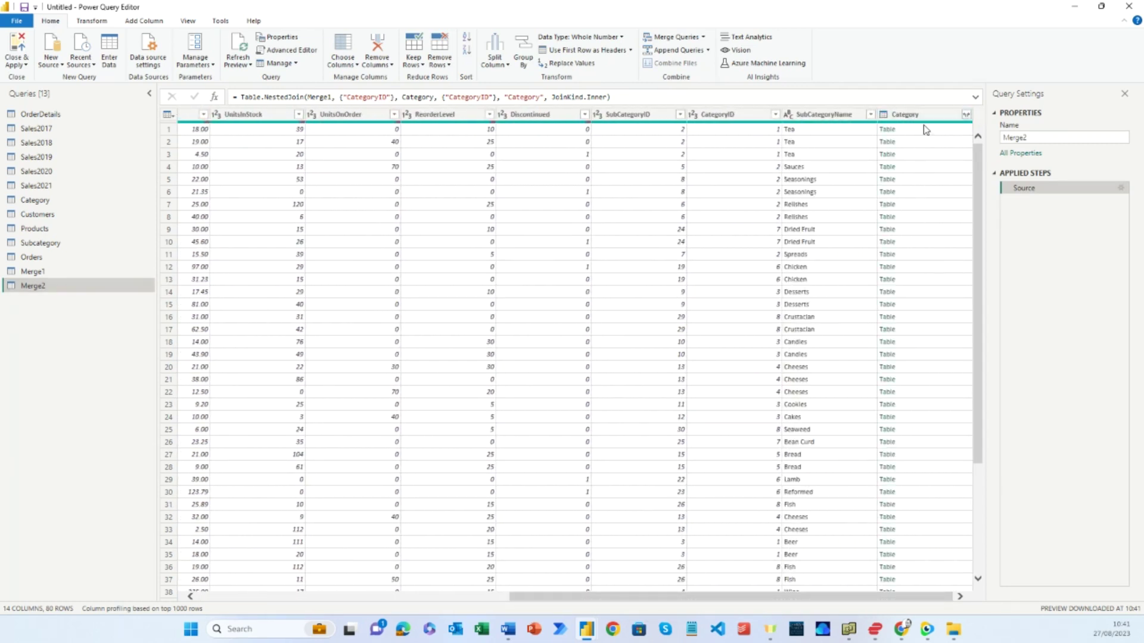
pyautogui.click(966, 115)
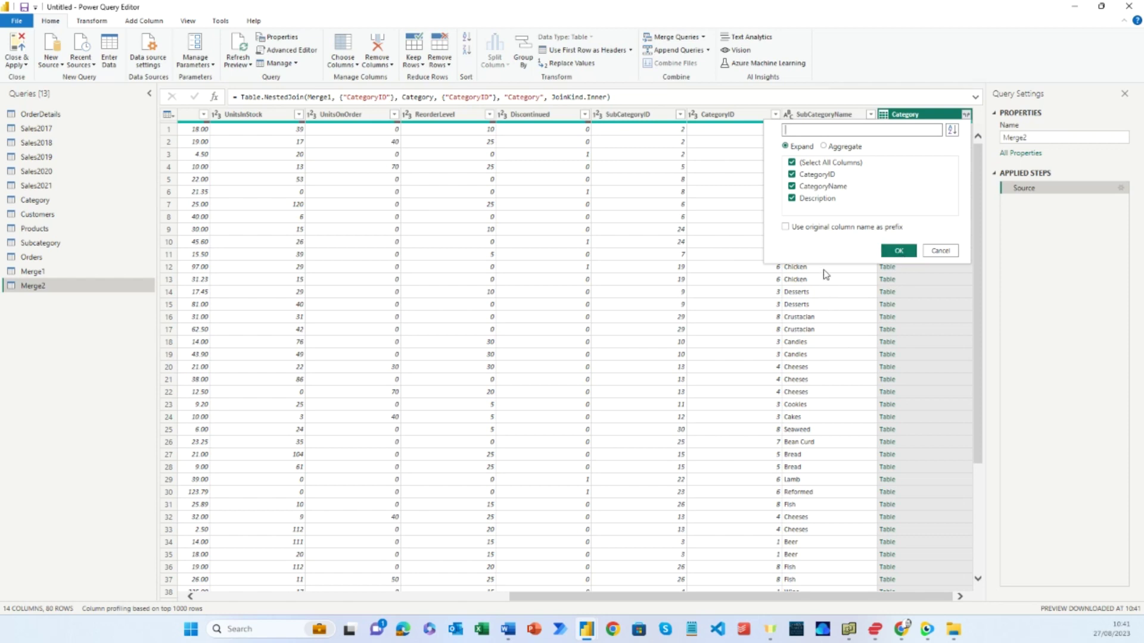
pyautogui.click(792, 174)
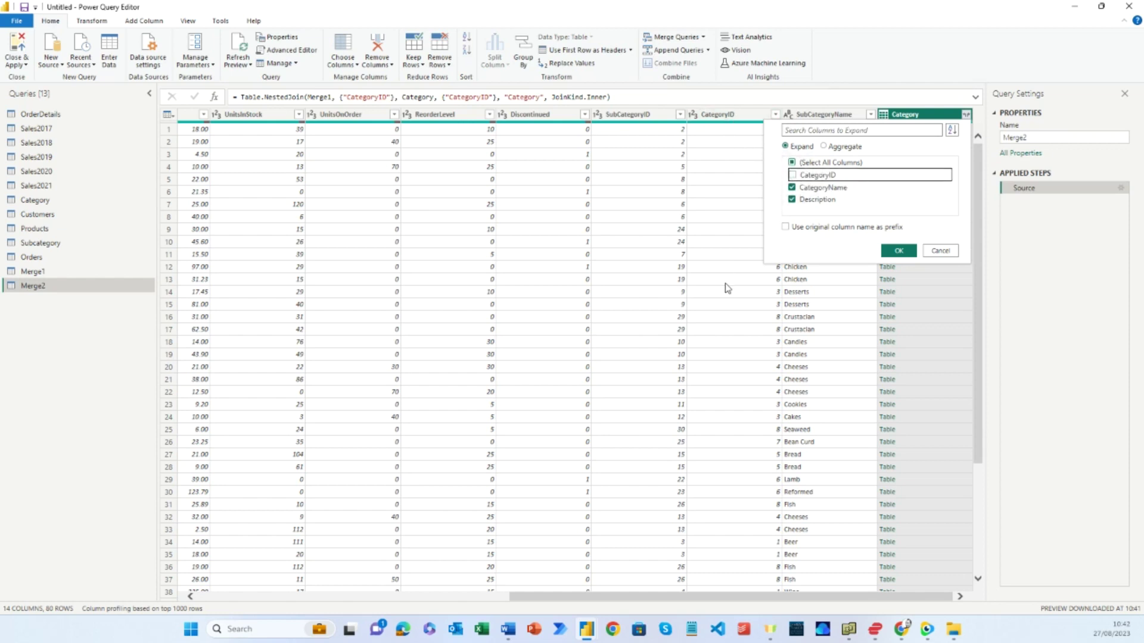
pyautogui.click(900, 250)
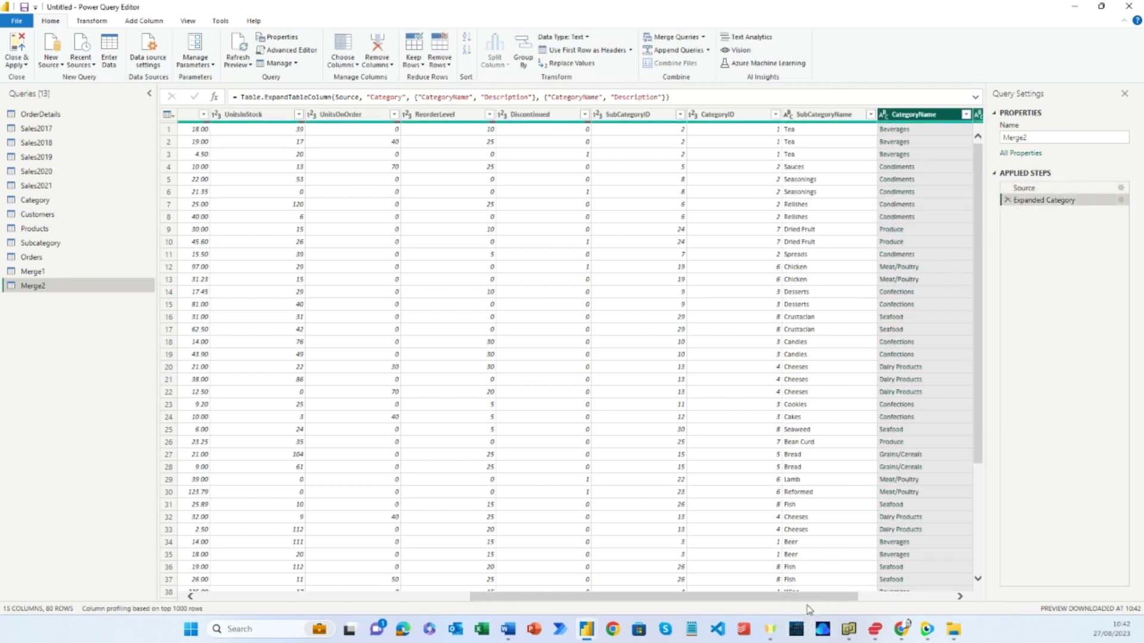
pyautogui.moveTo(810, 597); pyautogui.dragTo(668, 599)
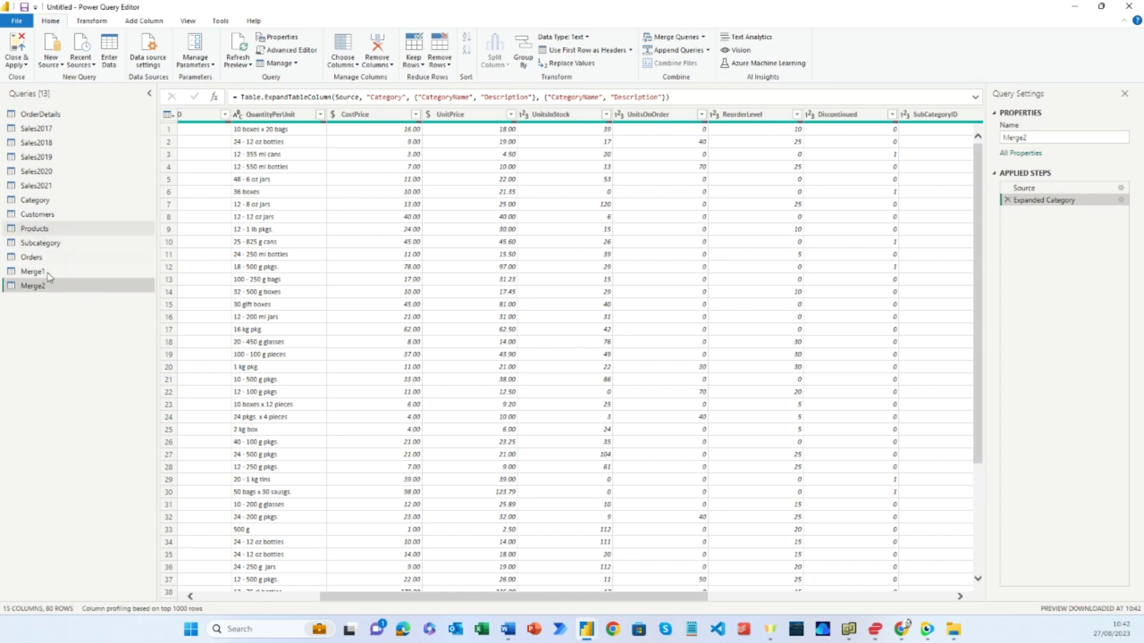
# Rename the Products query as Products orig.
pyautogui.click(38, 289)
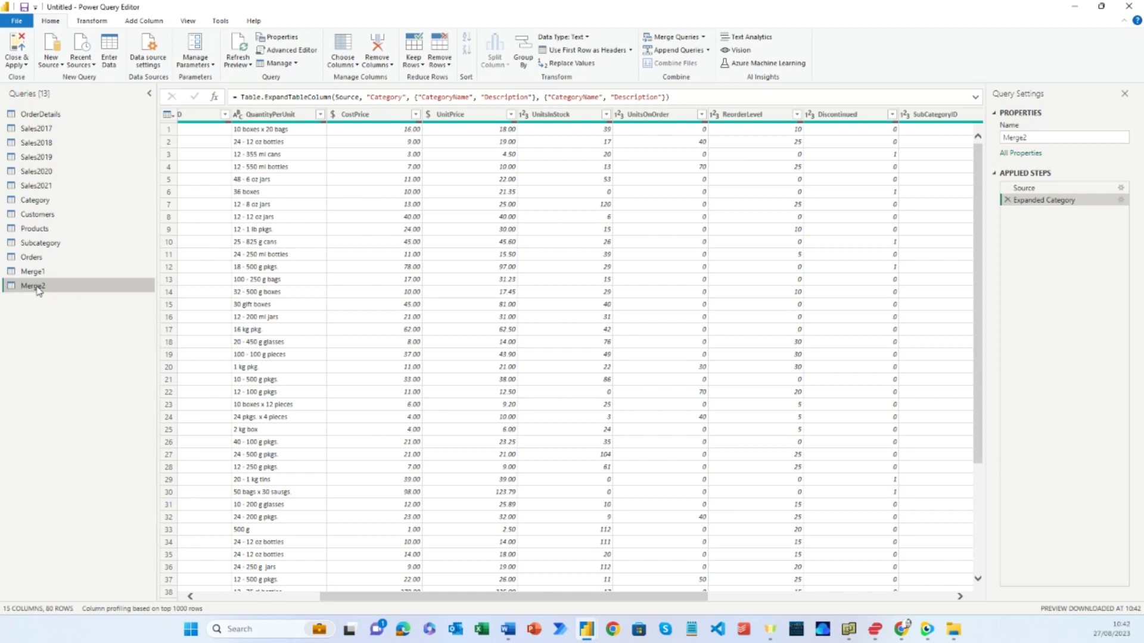
pyautogui.doubleClick(48, 231)
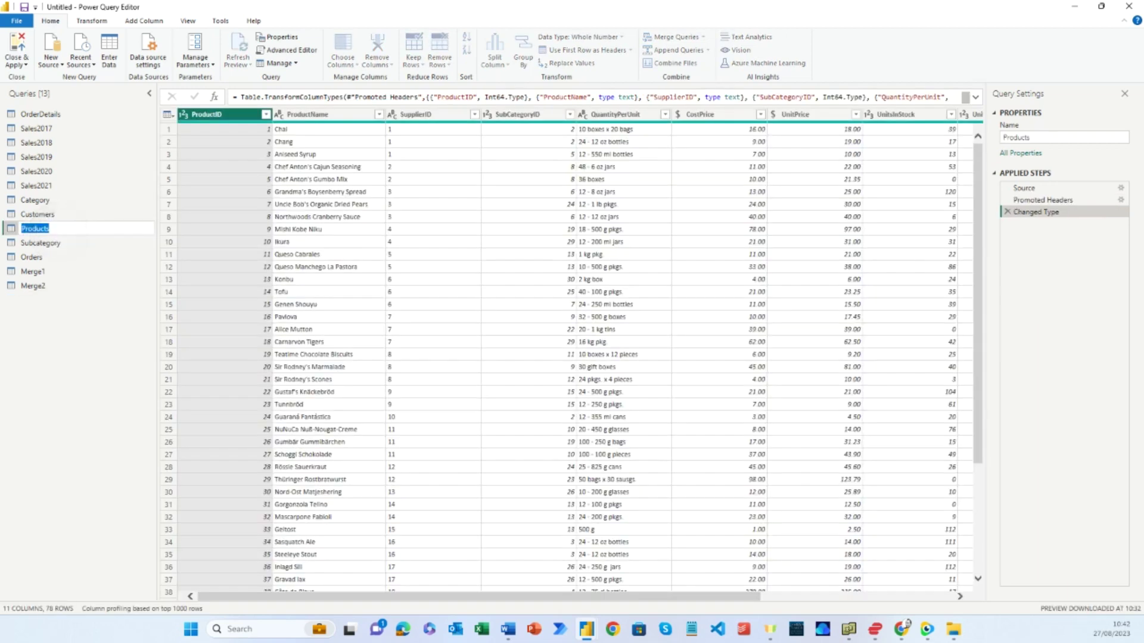
pyautogui.press('Return')
pyautogui.write('orig')
pyautogui.press('Return')
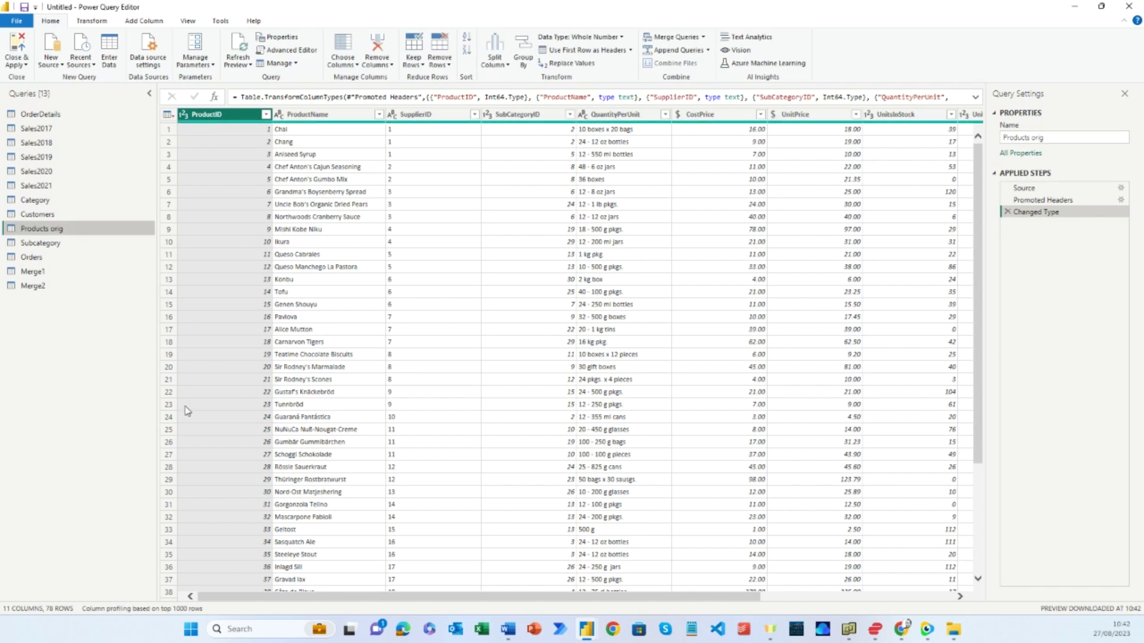
# Rename the Merge2 query as Products.
pyautogui.click(42, 286)
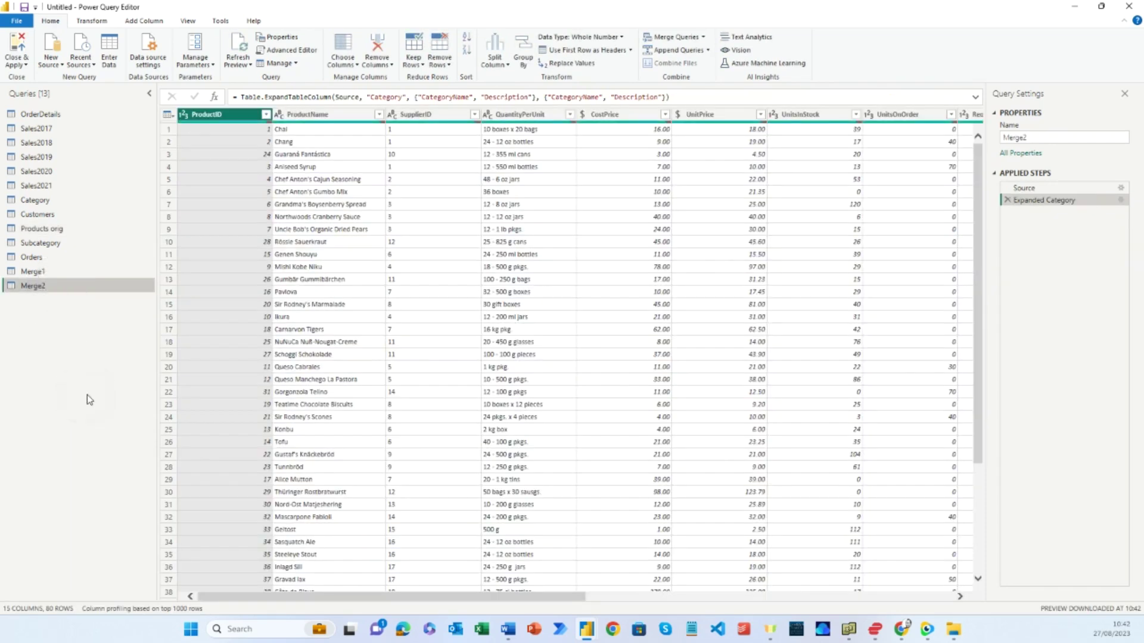
pyautogui.doubleClick(51, 287)
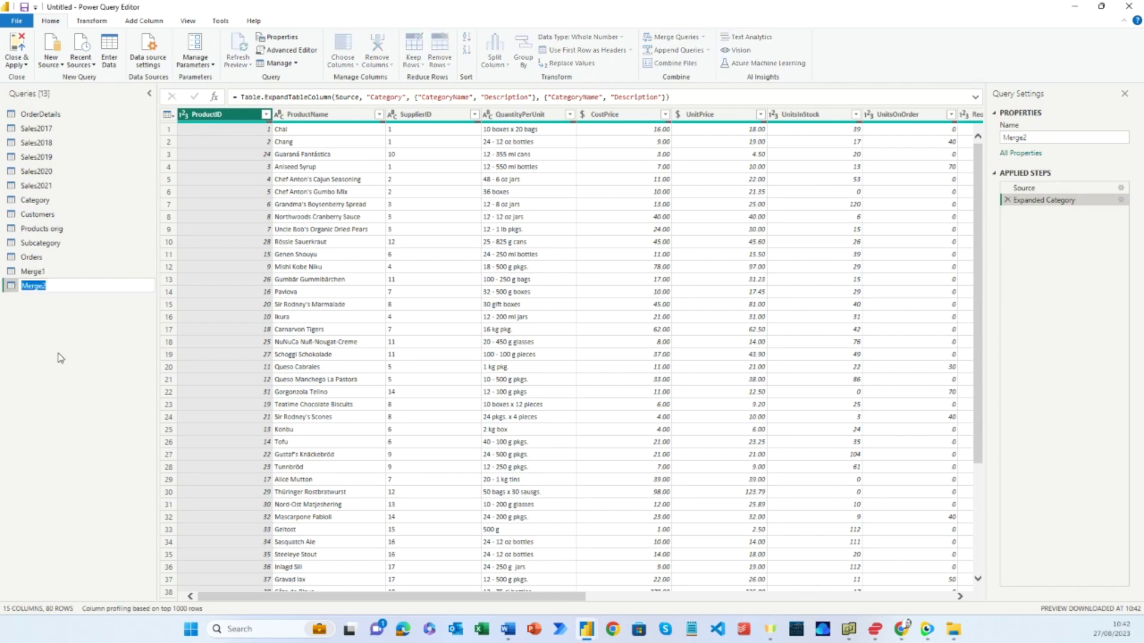
pyautogui.write('Products')
pyautogui.press('Return')
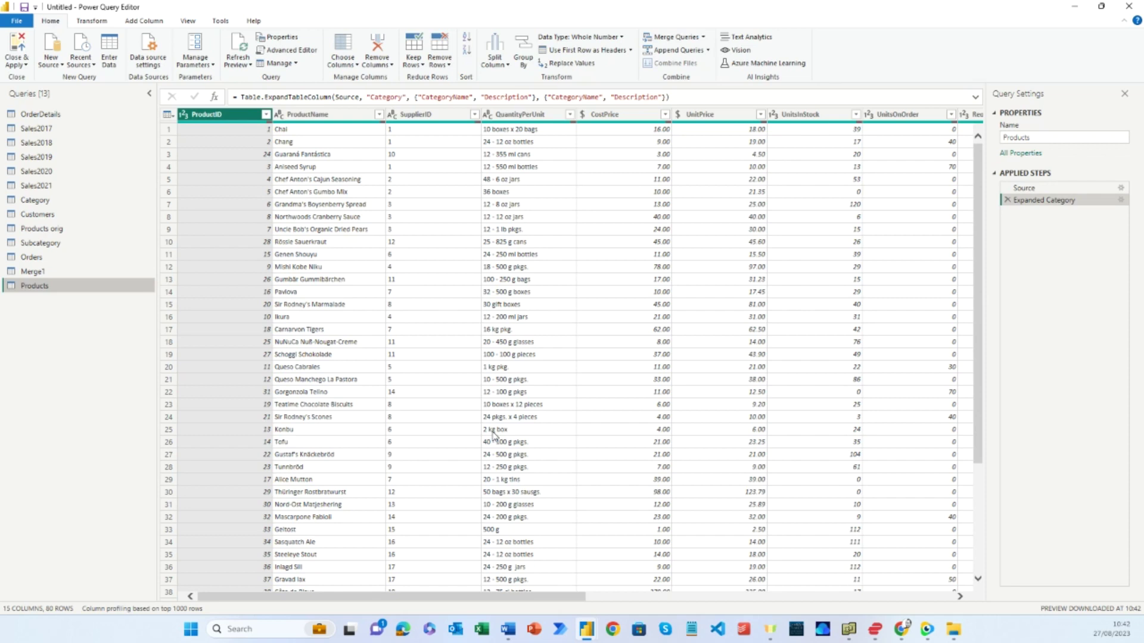
# Compare the yearly sales queries with Orders and disable loading for Sales2017 and Sales2018.
pyautogui.click(53, 129)
pyautogui.click(55, 143)
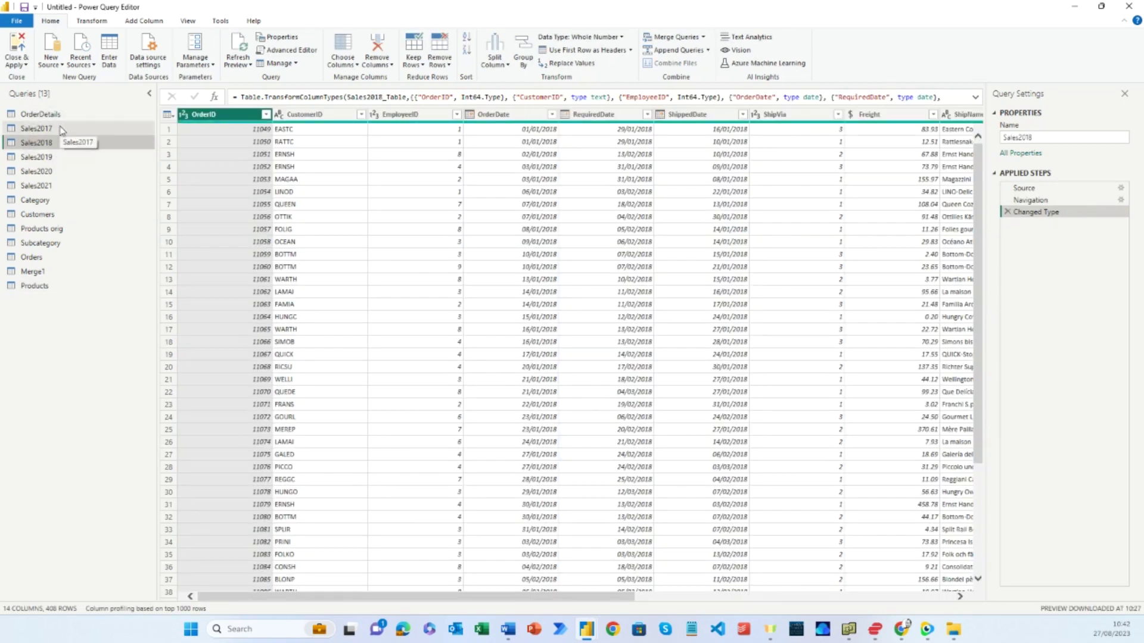
pyautogui.click(40, 259)
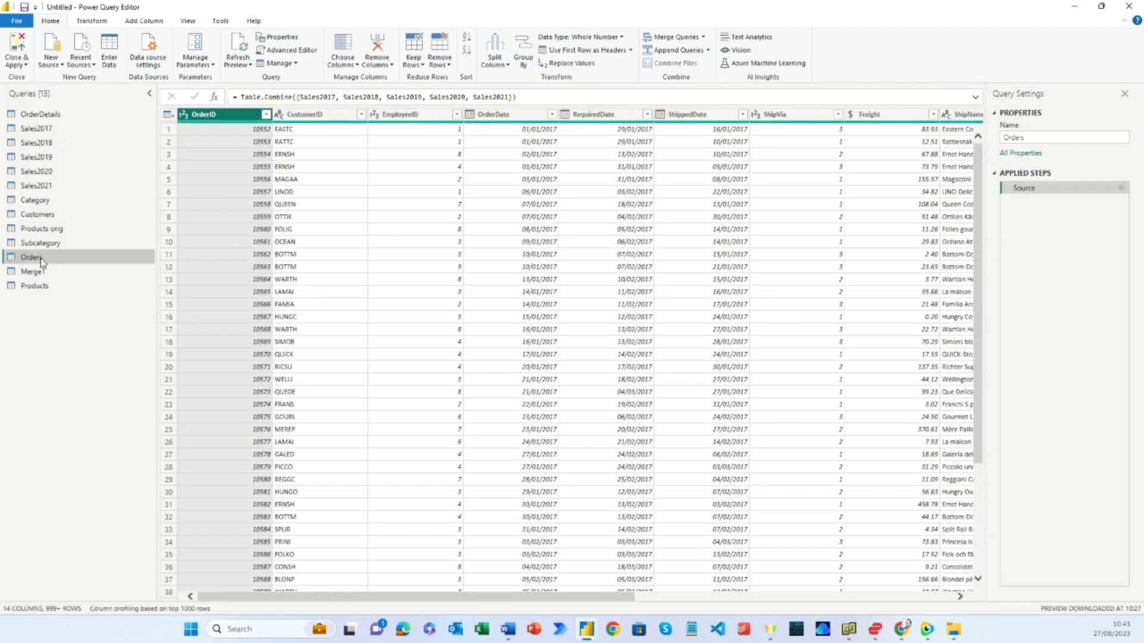
pyautogui.click(53, 129)
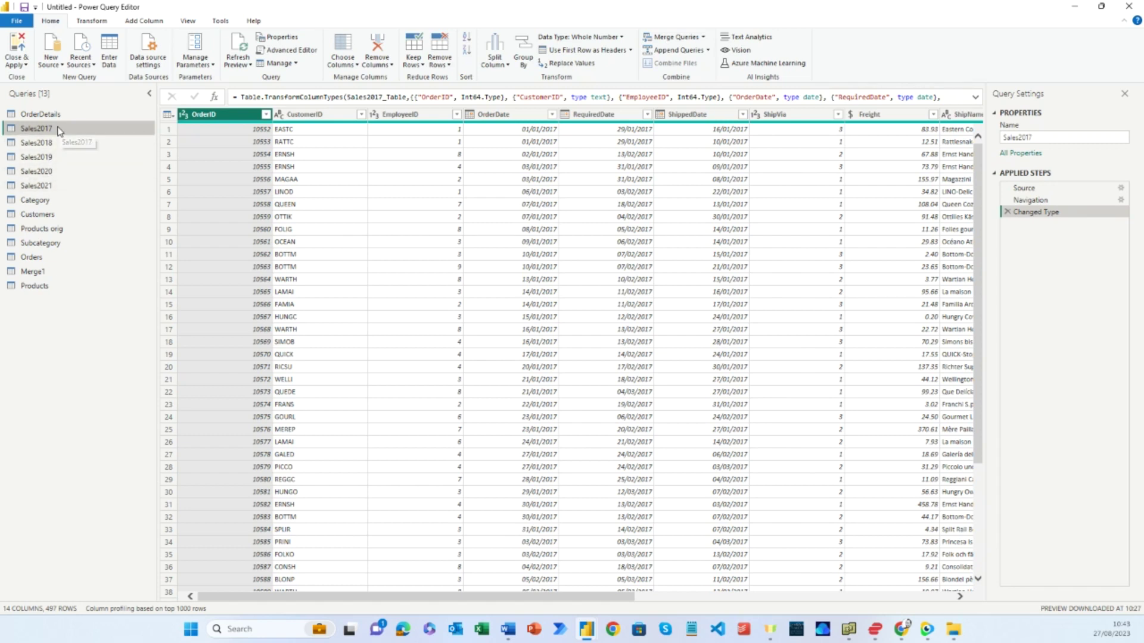
pyautogui.rightClick(58, 128)
pyautogui.click(66, 194)
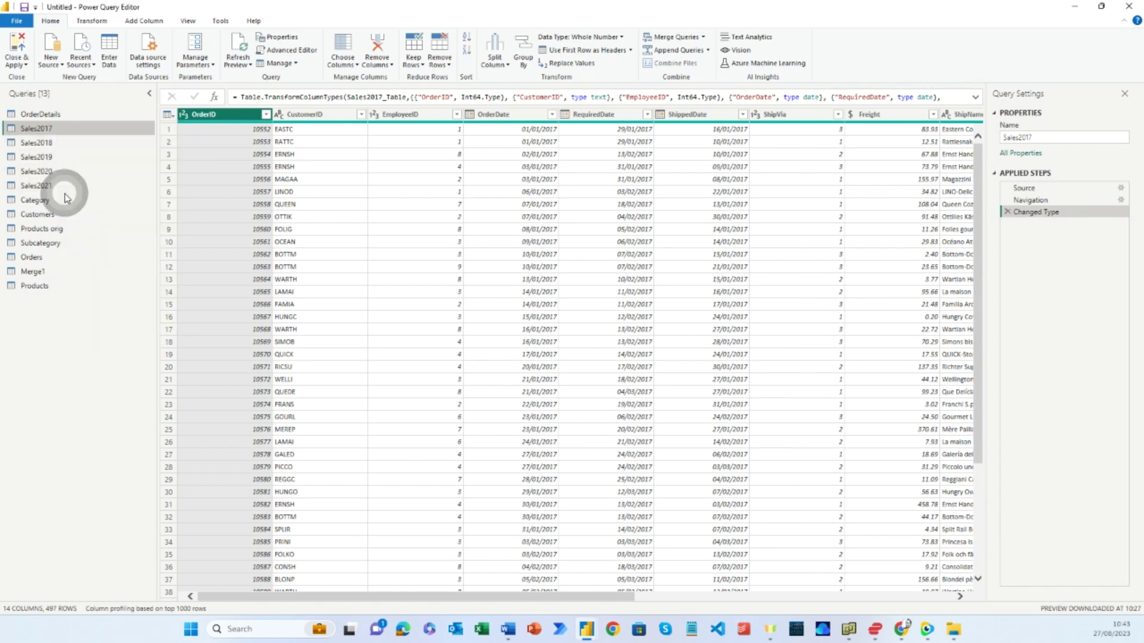
pyautogui.click(52, 145)
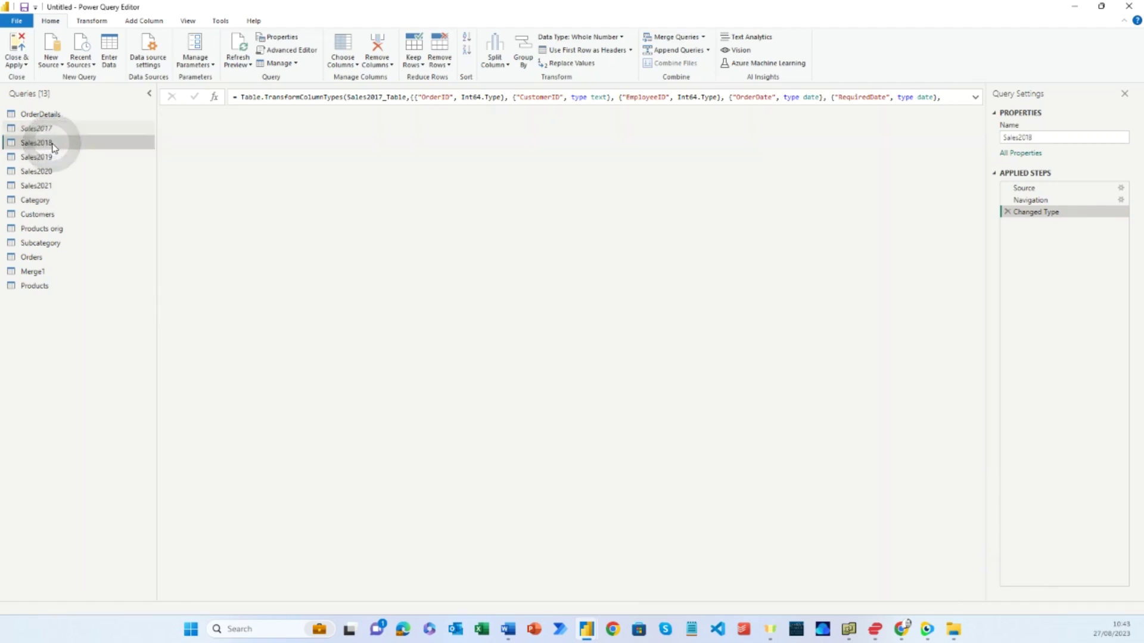
pyautogui.rightClick(52, 145)
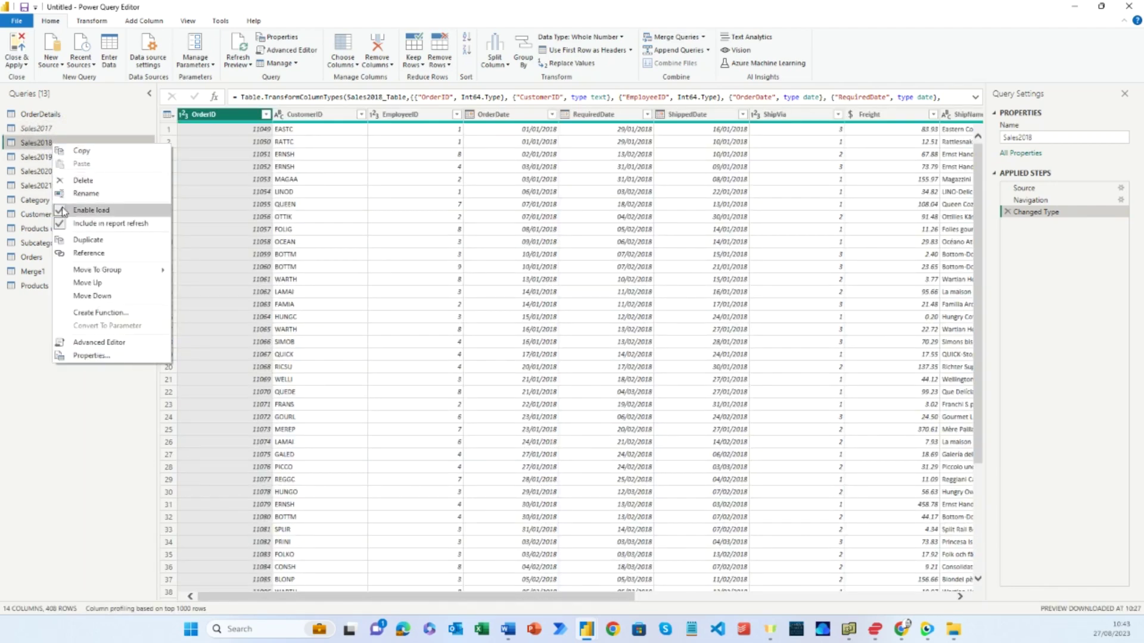
pyautogui.click(66, 207)
# Disable loading into the model for the Sales2019, Sales2020 and Sales2021 queries.
pyautogui.click(47, 157)
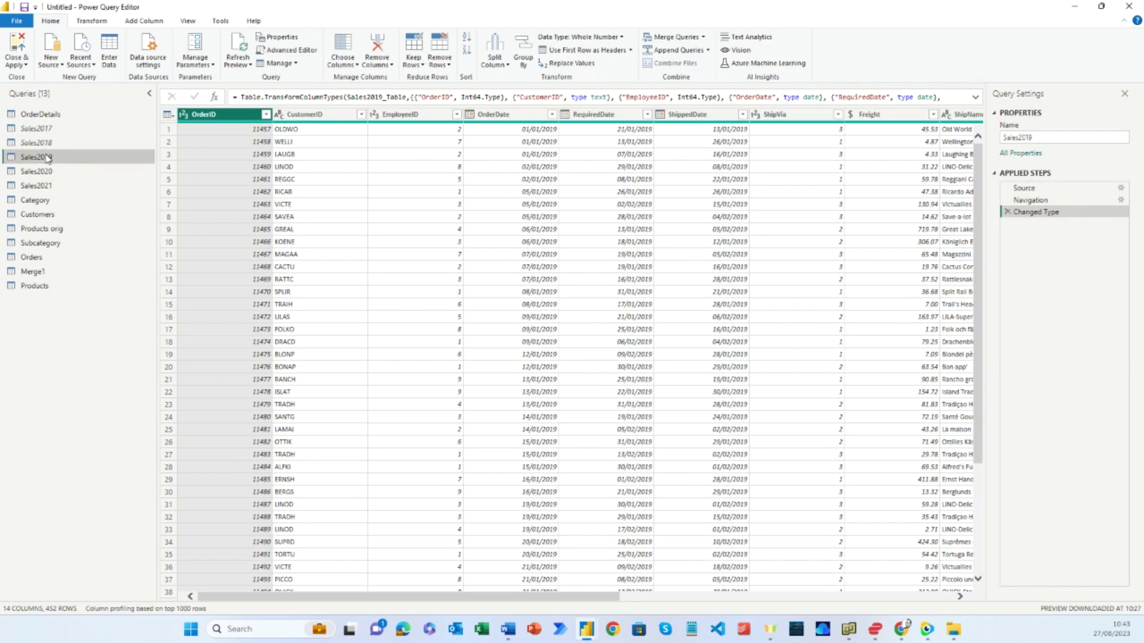
pyautogui.rightClick(47, 157)
pyautogui.click(77, 223)
pyautogui.click(51, 173)
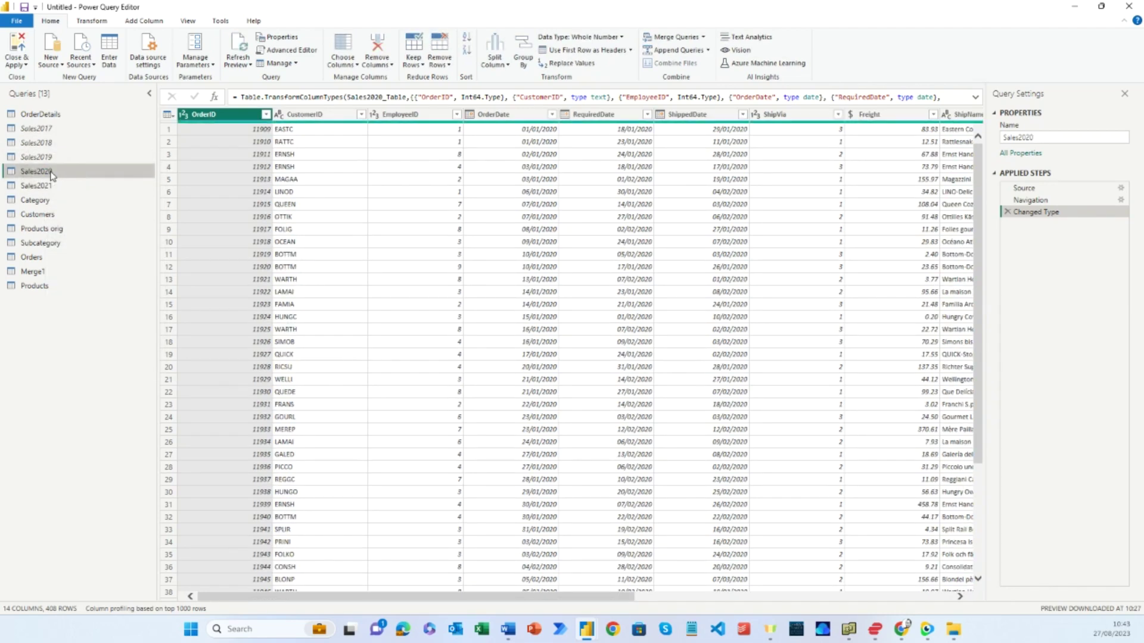
pyautogui.rightClick(52, 172)
pyautogui.click(83, 241)
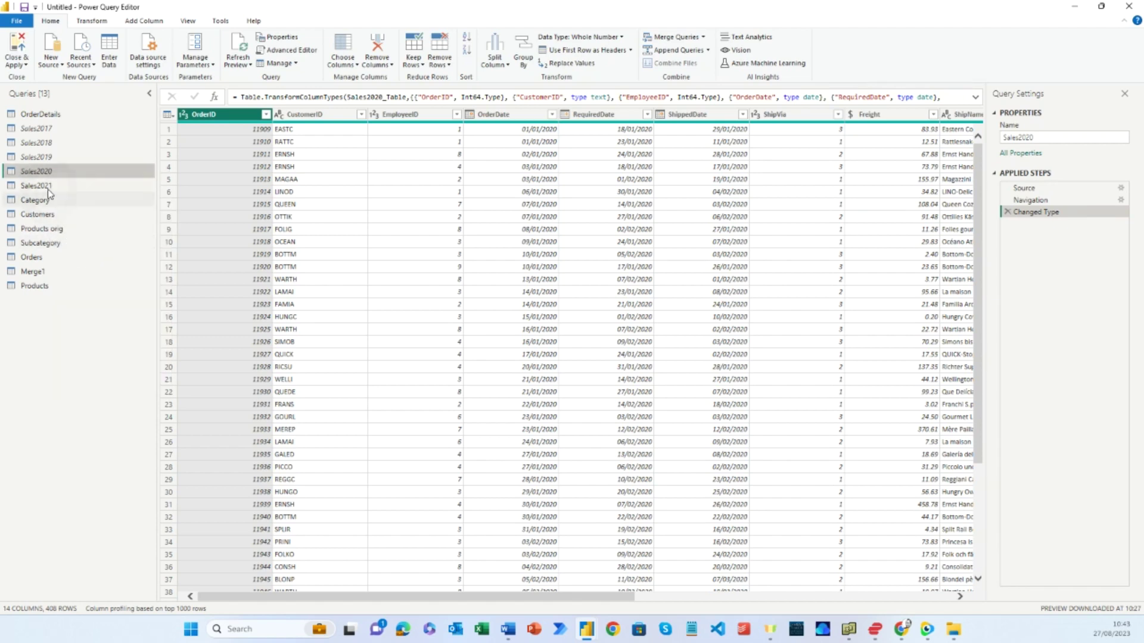
pyautogui.click(50, 188)
pyautogui.rightClick(50, 188)
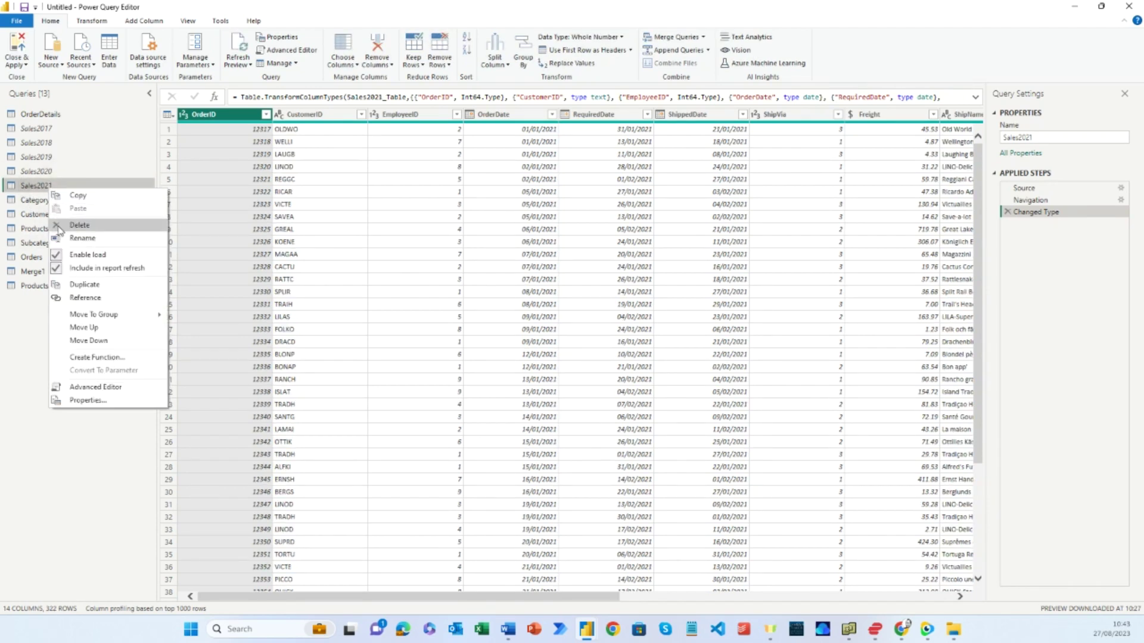
pyautogui.click(73, 256)
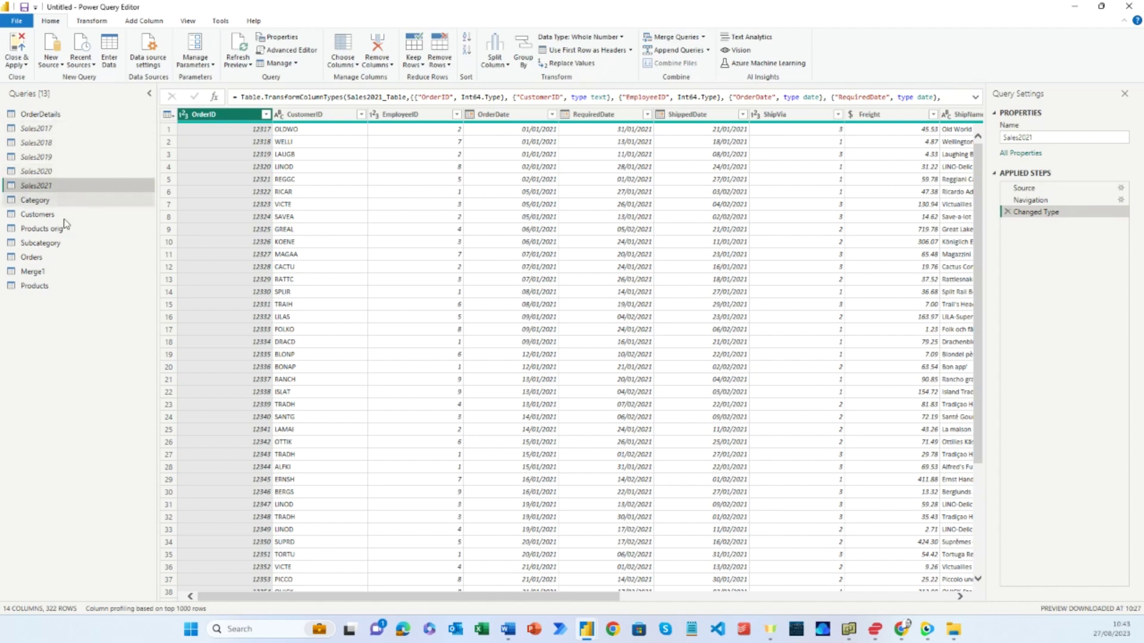
# Review the Orders, Category and Subcategory queries and disable loading into the model for Category.
pyautogui.click(33, 260)
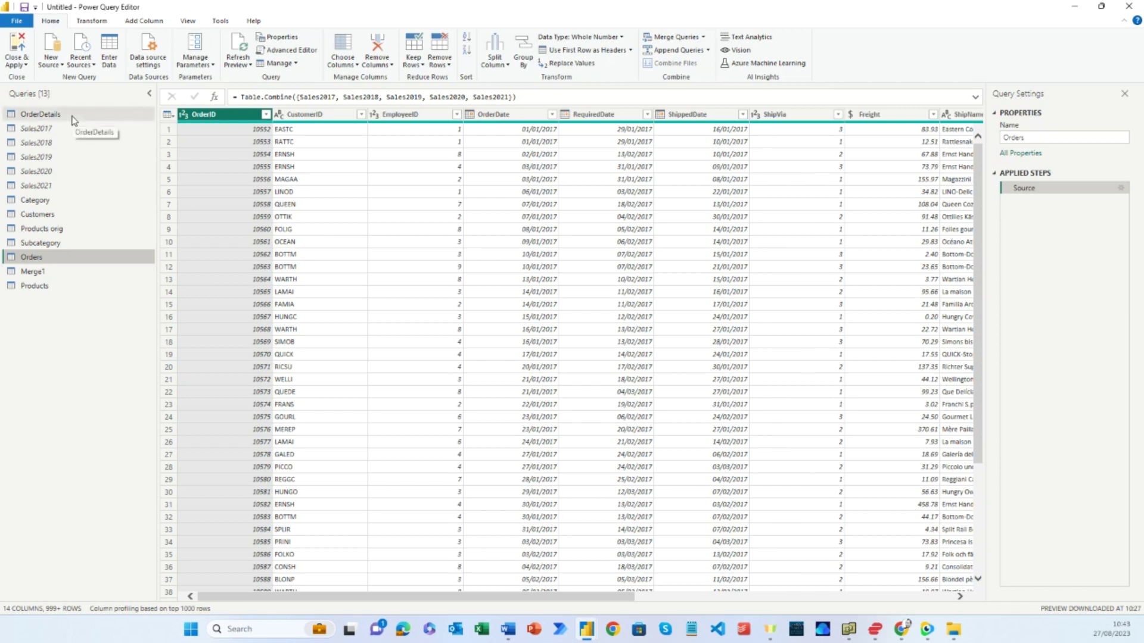
pyautogui.click(71, 201)
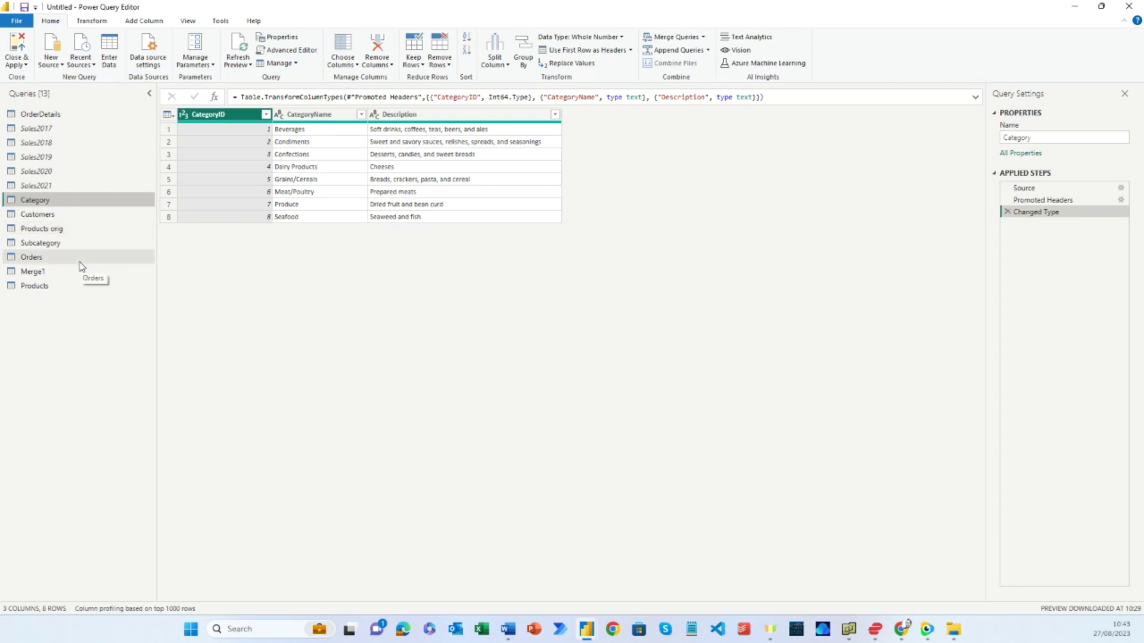
pyautogui.click(81, 245)
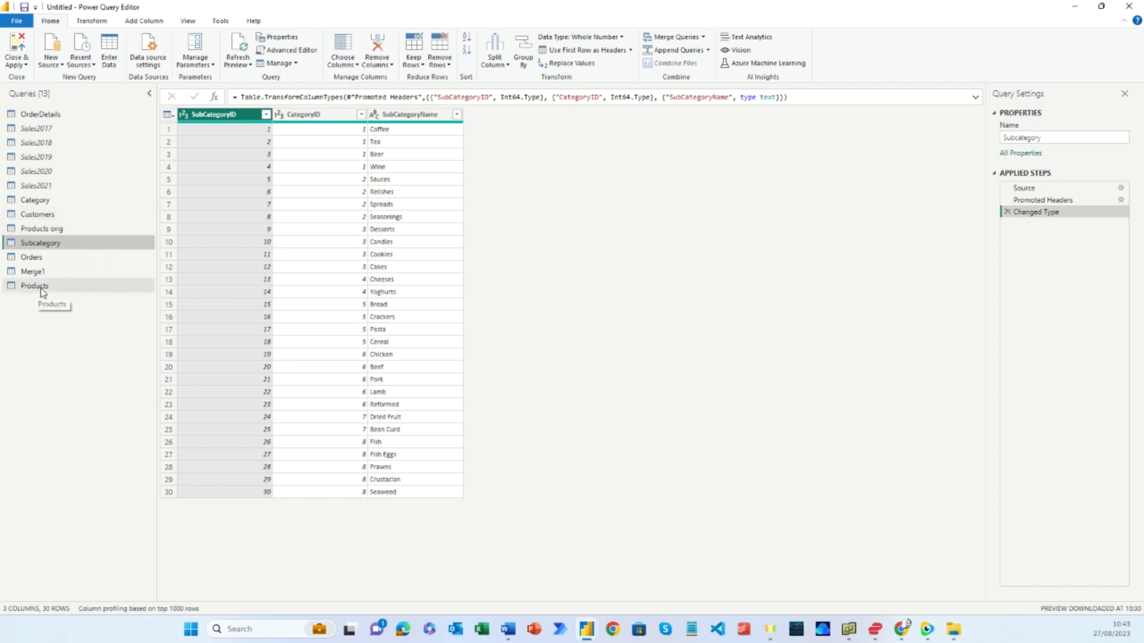
pyautogui.click(46, 202)
pyautogui.rightClick(46, 203)
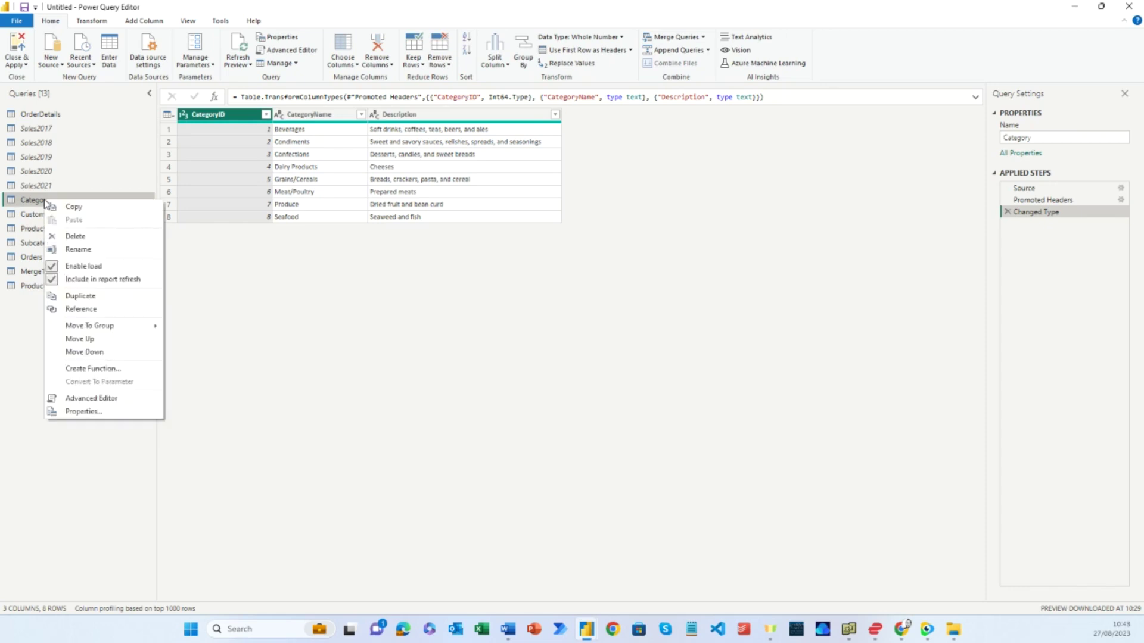
pyautogui.click(77, 263)
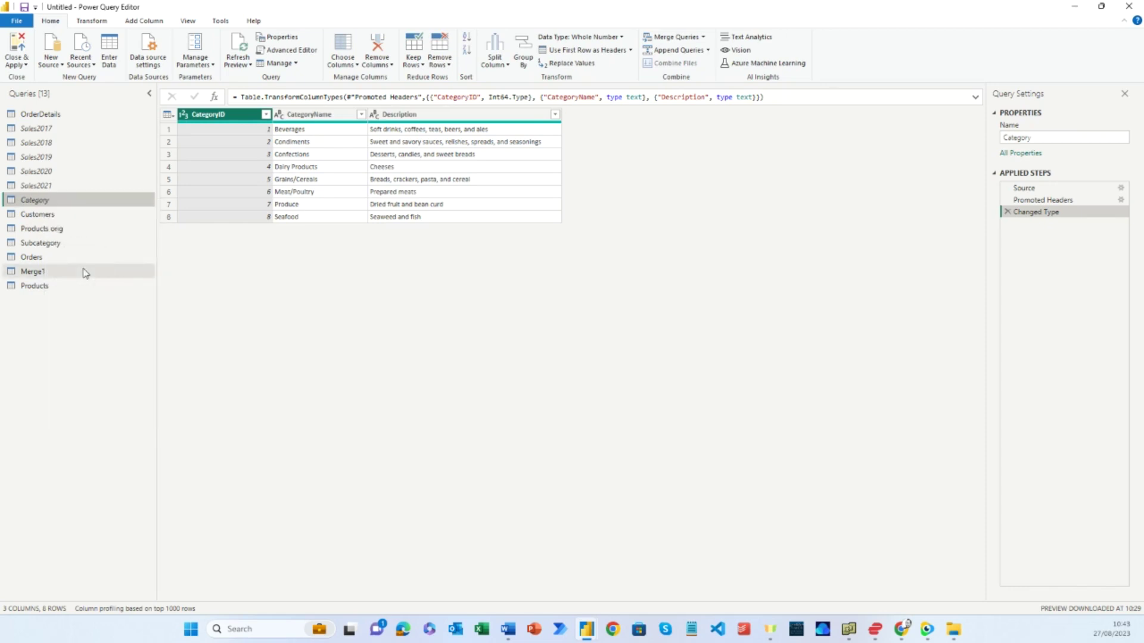
# Disable loading into the model for the Products orig and Subcategory queries.
pyautogui.click(72, 231)
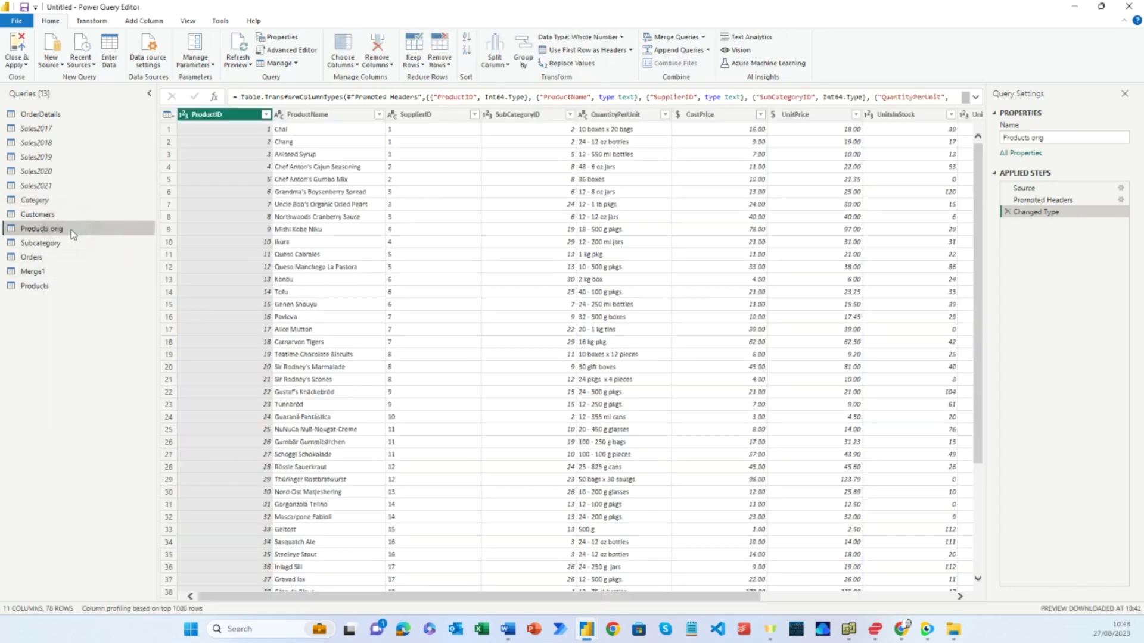
pyautogui.rightClick(71, 230)
pyautogui.click(100, 297)
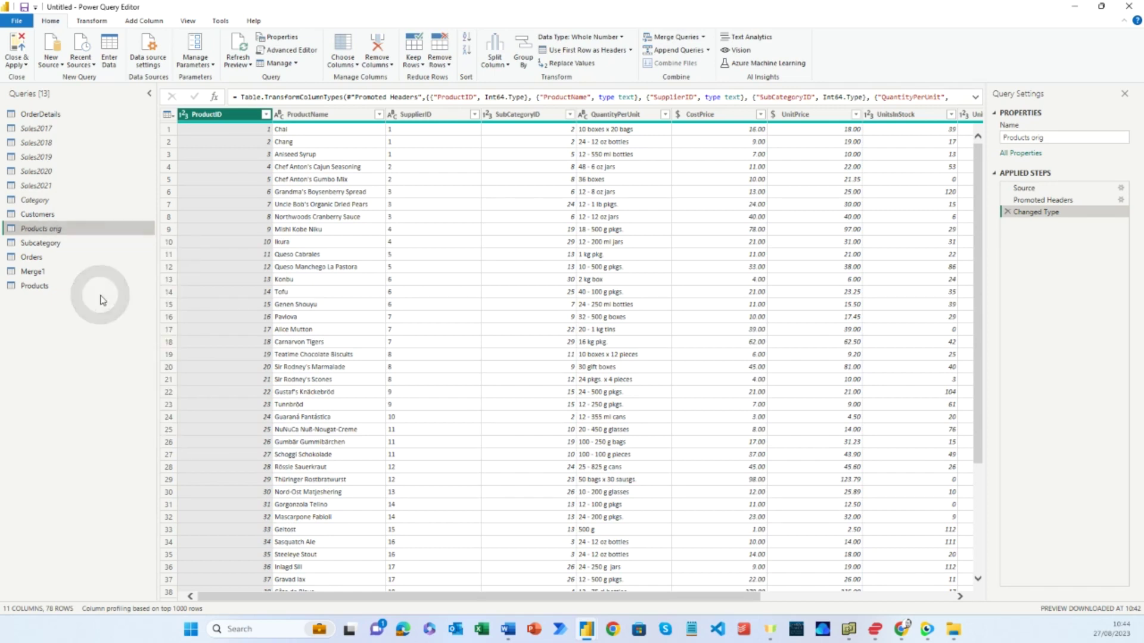
pyautogui.click(32, 244)
pyautogui.rightClick(31, 245)
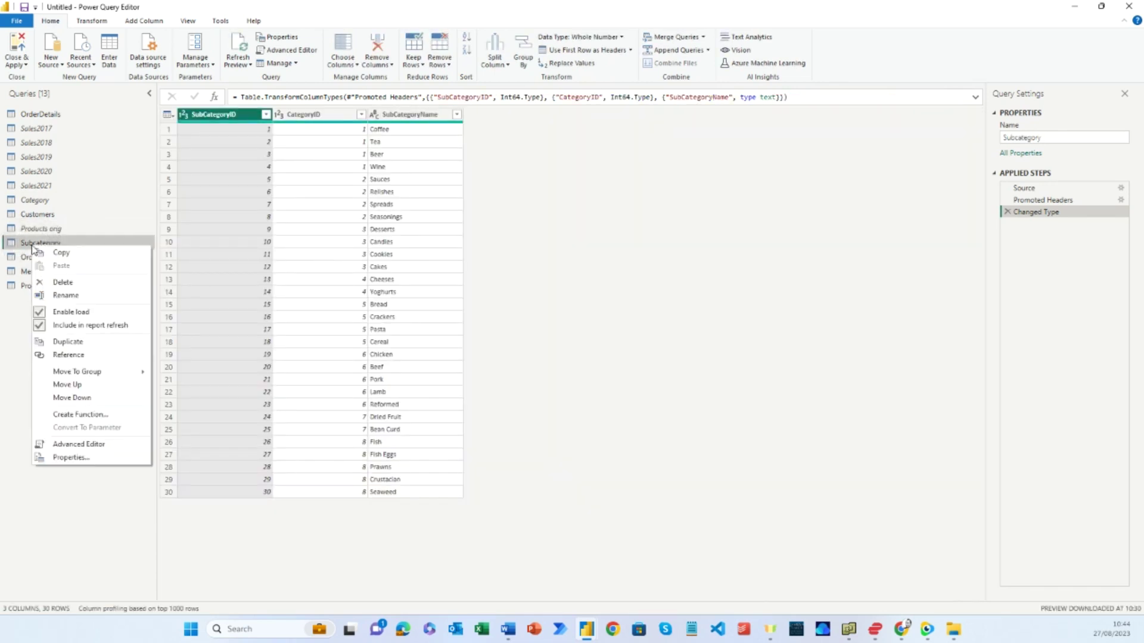
pyautogui.click(56, 309)
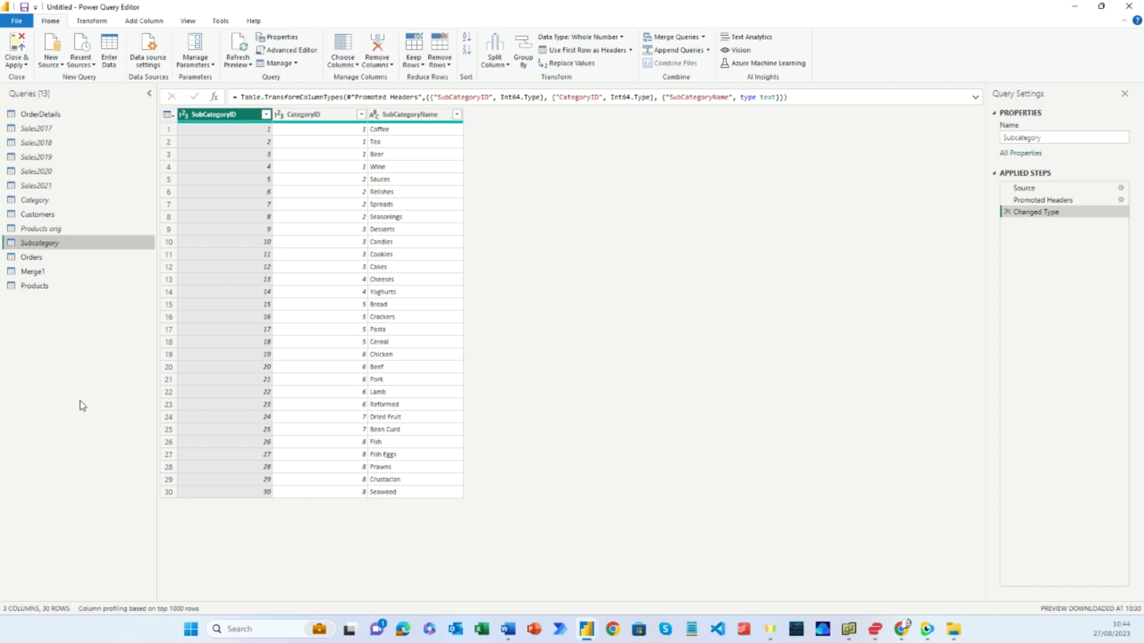
# Disable loading into the model for the intermediate Merge1 query.
pyautogui.click(35, 271)
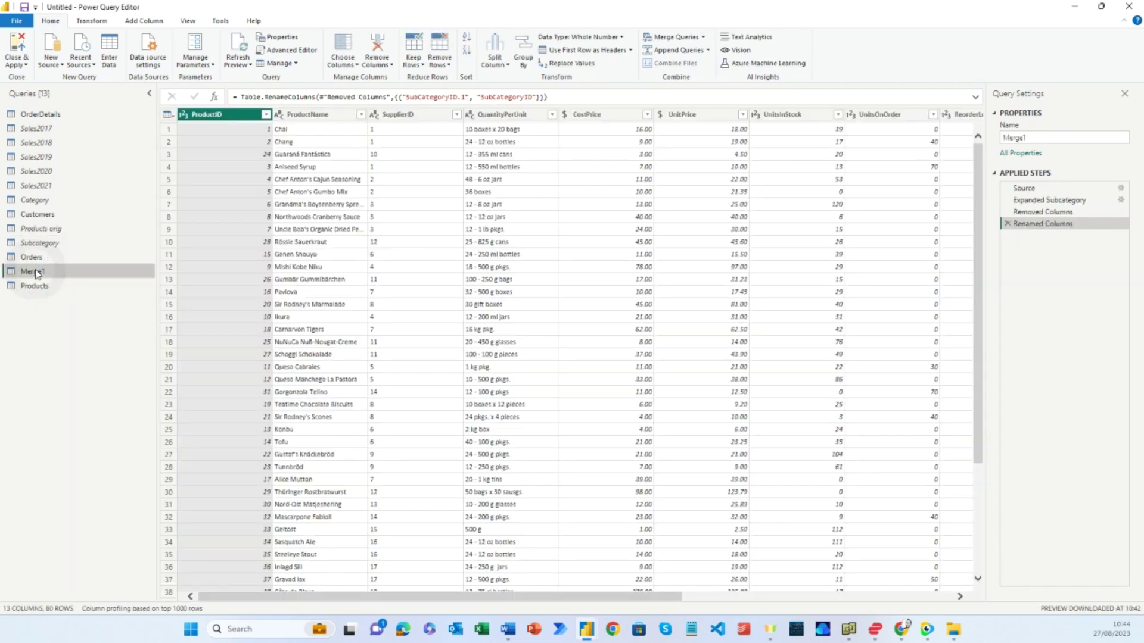
pyautogui.rightClick(37, 273)
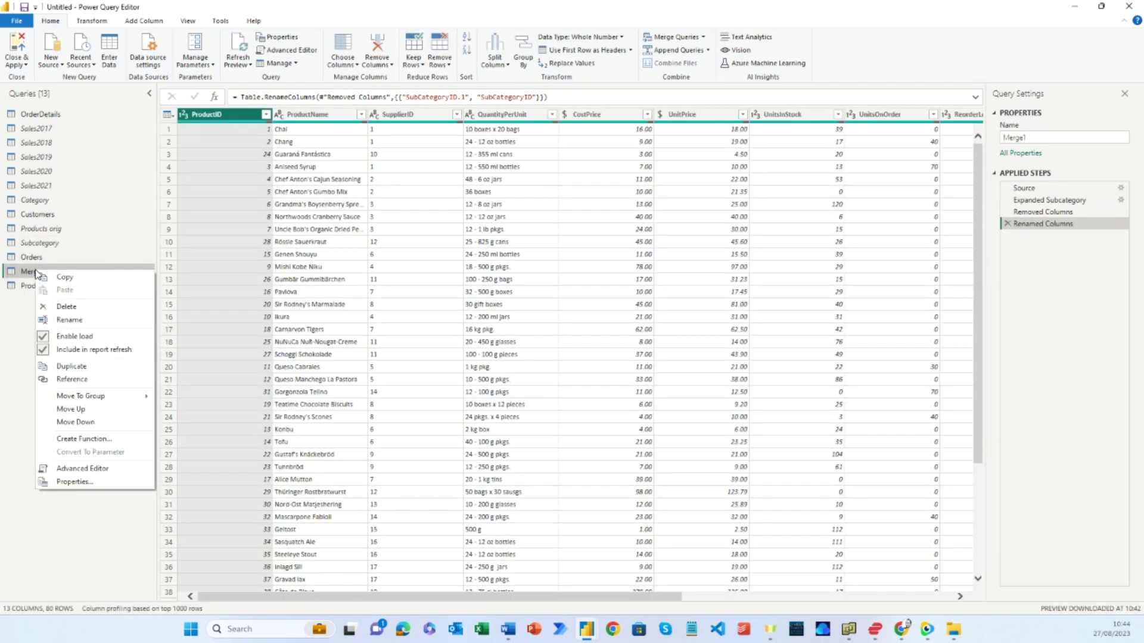
pyautogui.click(76, 337)
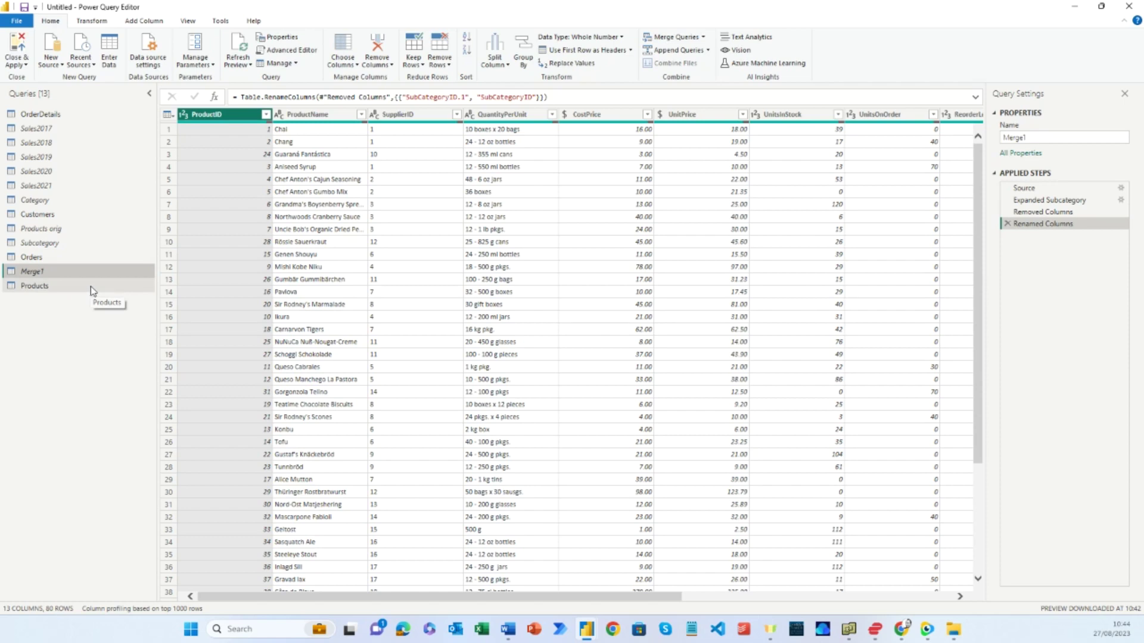
# Apply the query changes to load the remaining tables, and open the data model diagram.
pyautogui.click(15, 39)
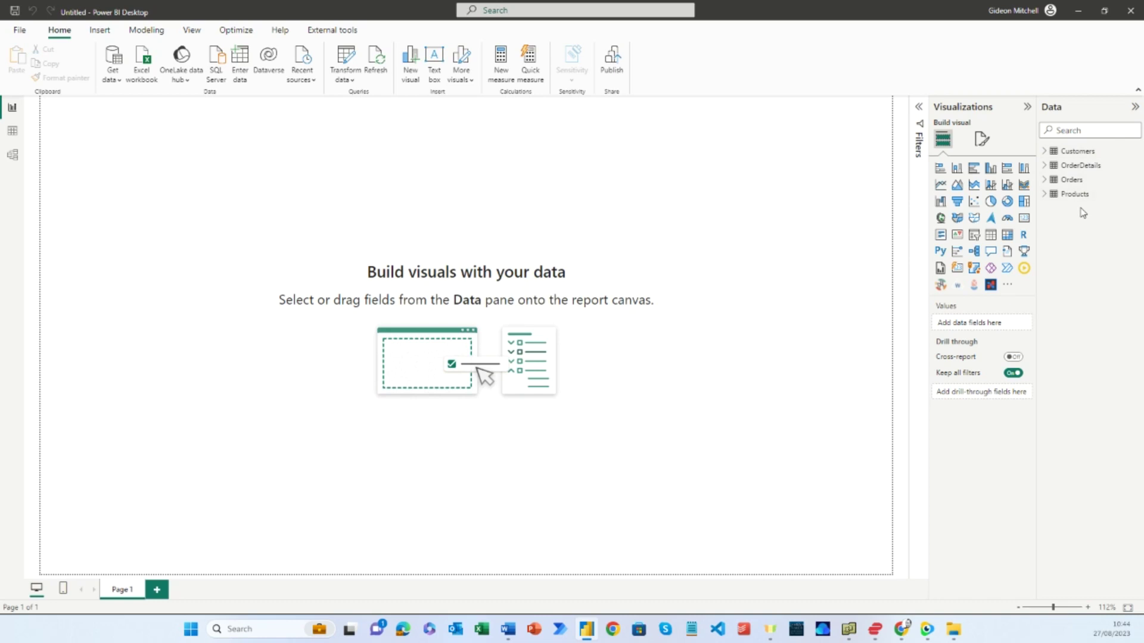
pyautogui.click(12, 155)
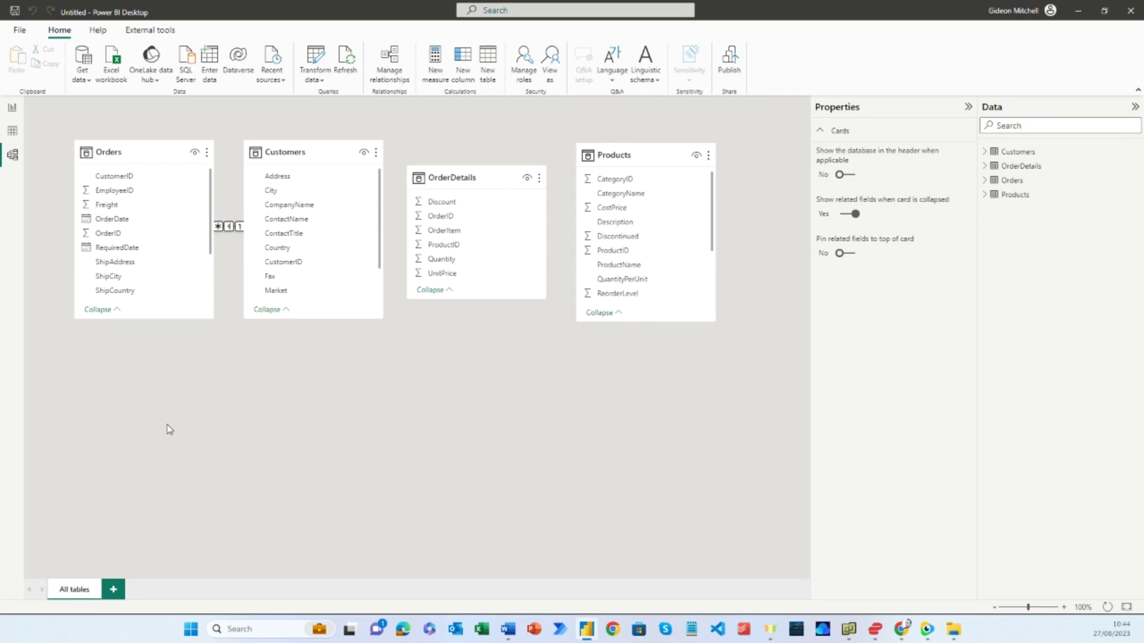